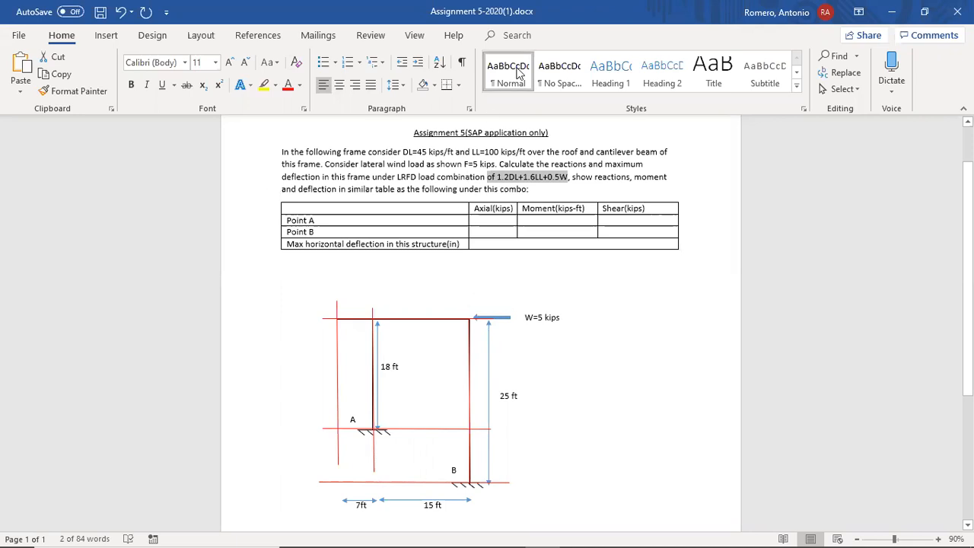
- Switch to SAP2000 and start a new model
{"action": "key", "text": "alt+Tab"}
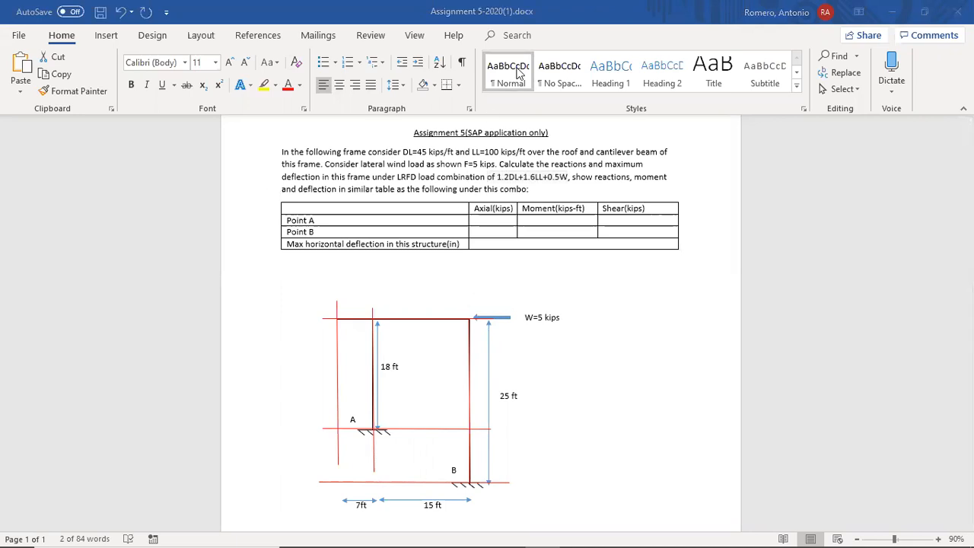
{"action": "key", "text": "alt+Tab"}
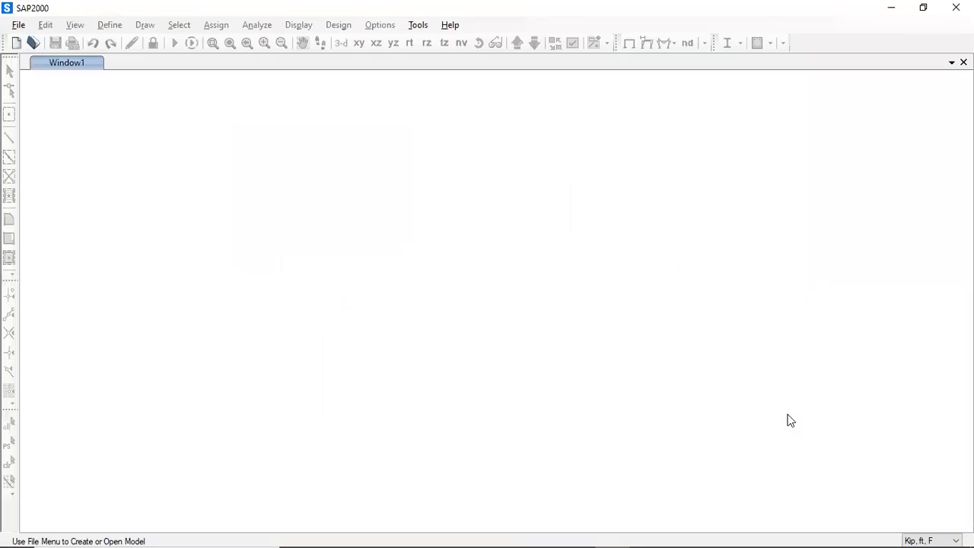
{"action": "left_click", "coordinate": [18, 50]}
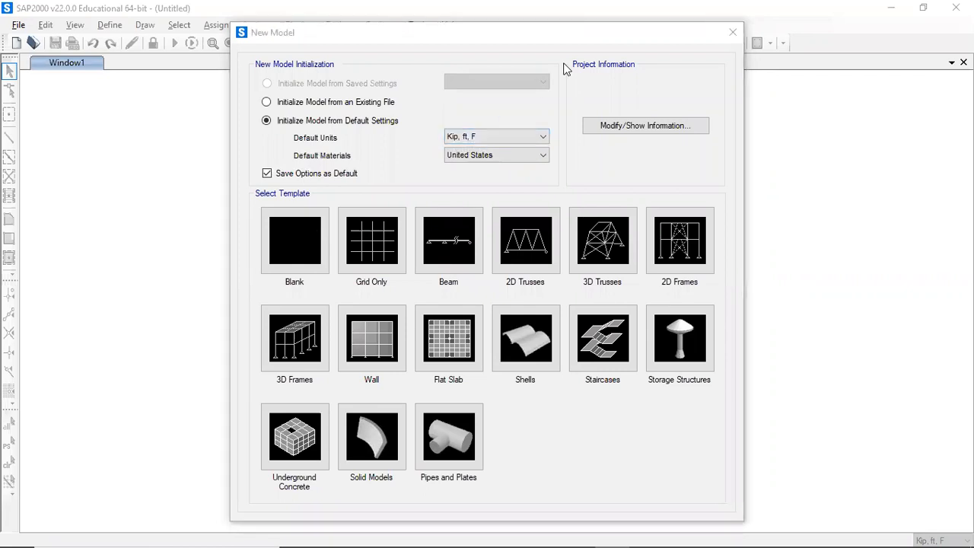
- Review the load values and units stated in the assignment document
{"action": "key", "text": "alt+Tab"}
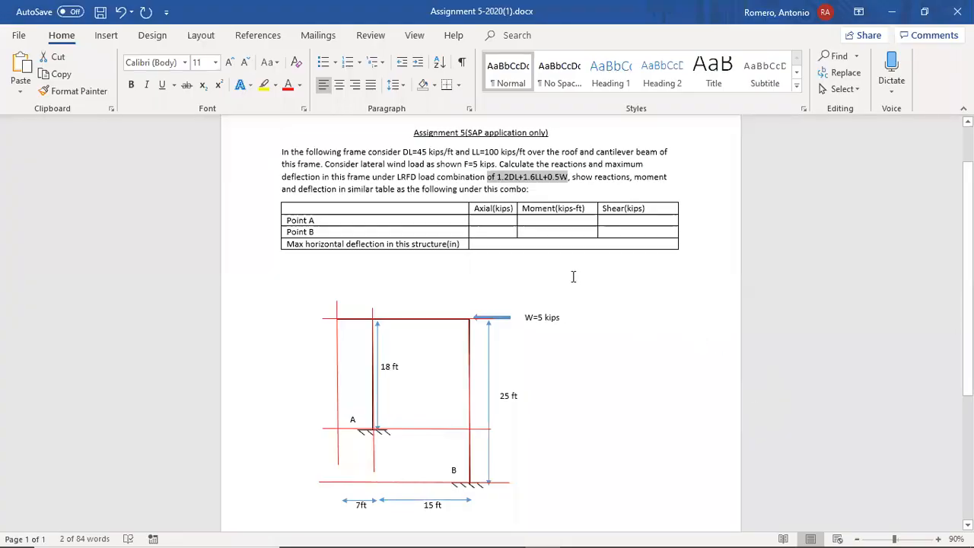
{"action": "left_click_drag", "start_coordinate": [429, 151], "coordinate": [455, 151]}
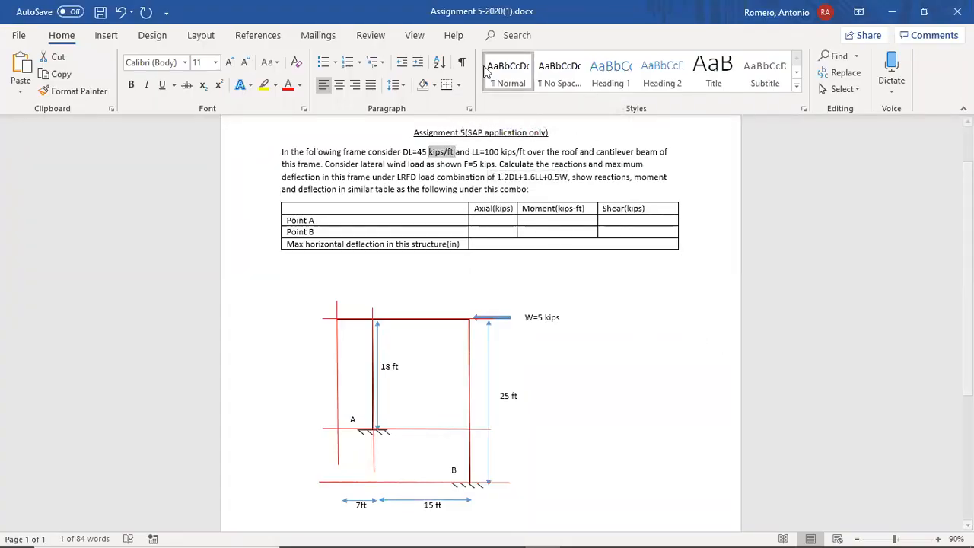
{"action": "key", "text": "alt+Tab"}
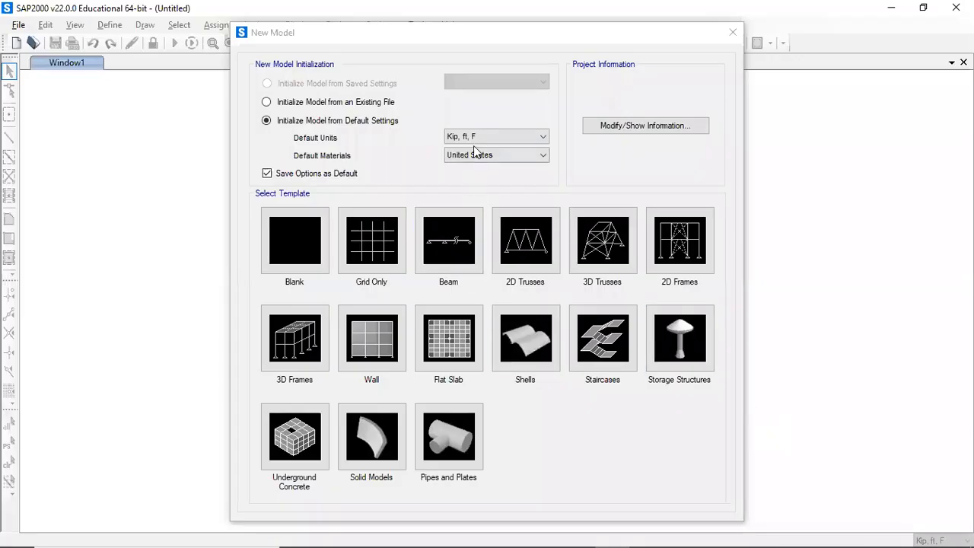
- Choose the Grid Only template for the new model
{"action": "left_click", "coordinate": [377, 228]}
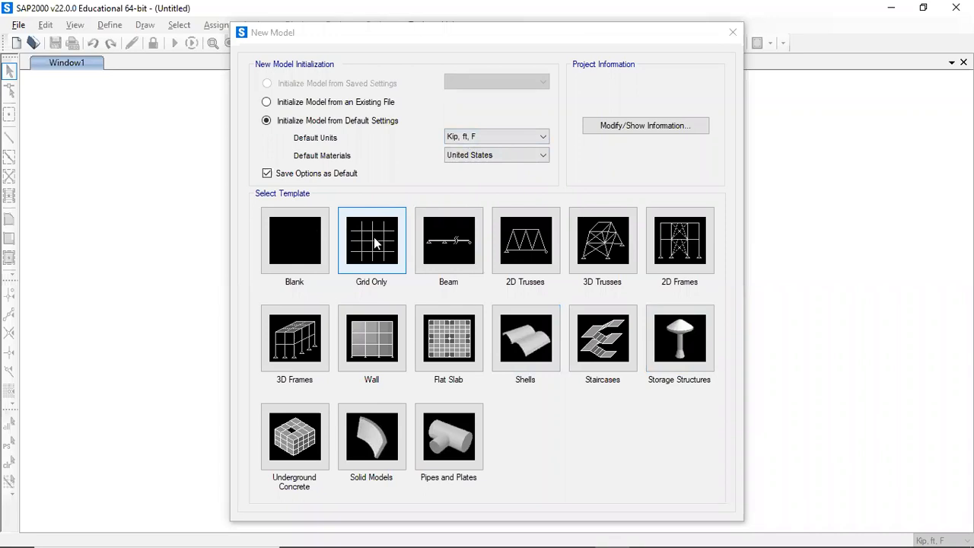
{"action": "left_click", "coordinate": [374, 242]}
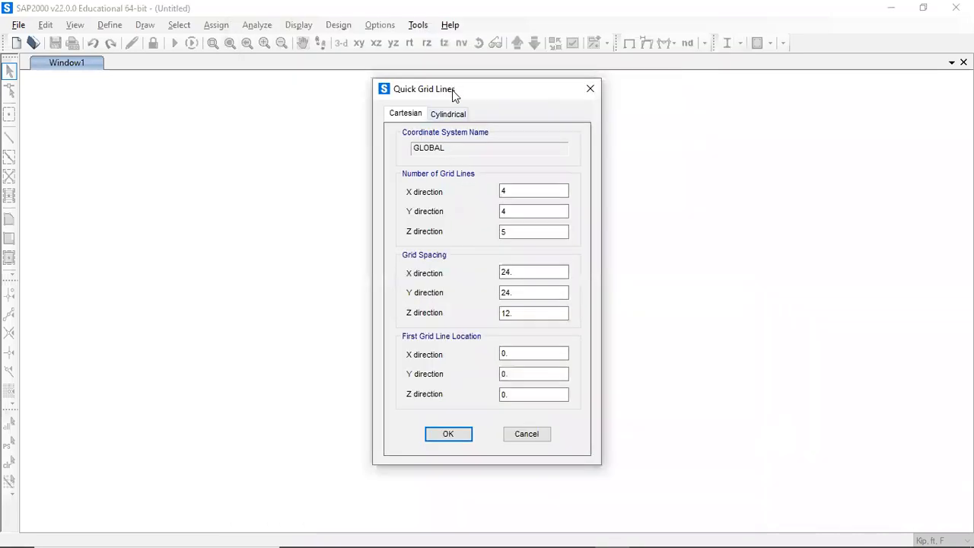
{"action": "left_click_drag", "start_coordinate": [448, 89], "coordinate": [240, 103]}
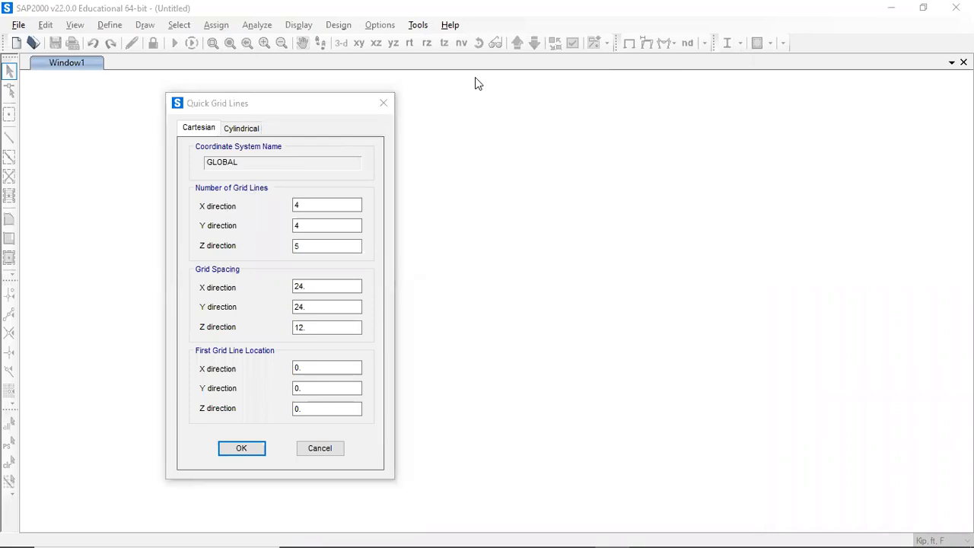
- Set the number of grid lines to 3 in X, 1 in Y and 3 in Z
{"action": "key", "text": "alt+Tab"}
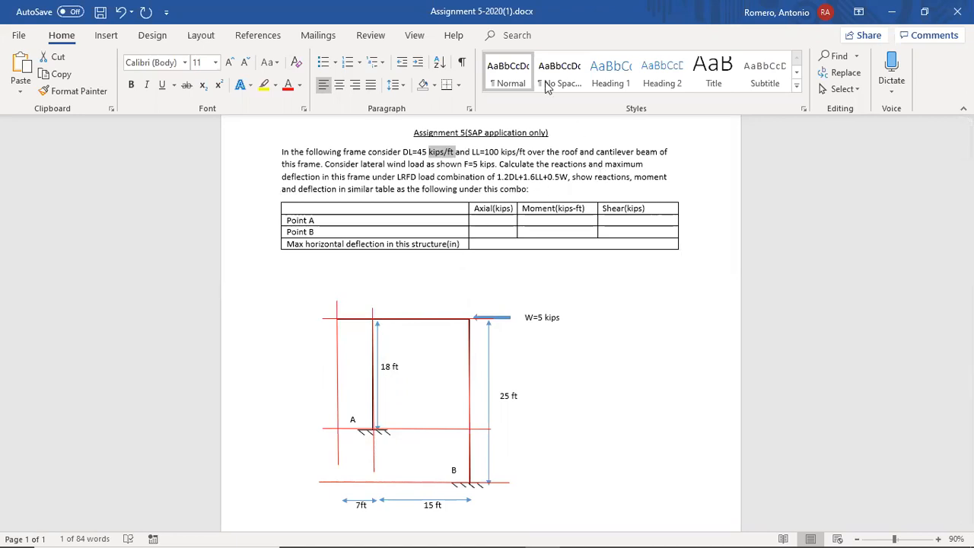
{"action": "key", "text": "alt+Tab"}
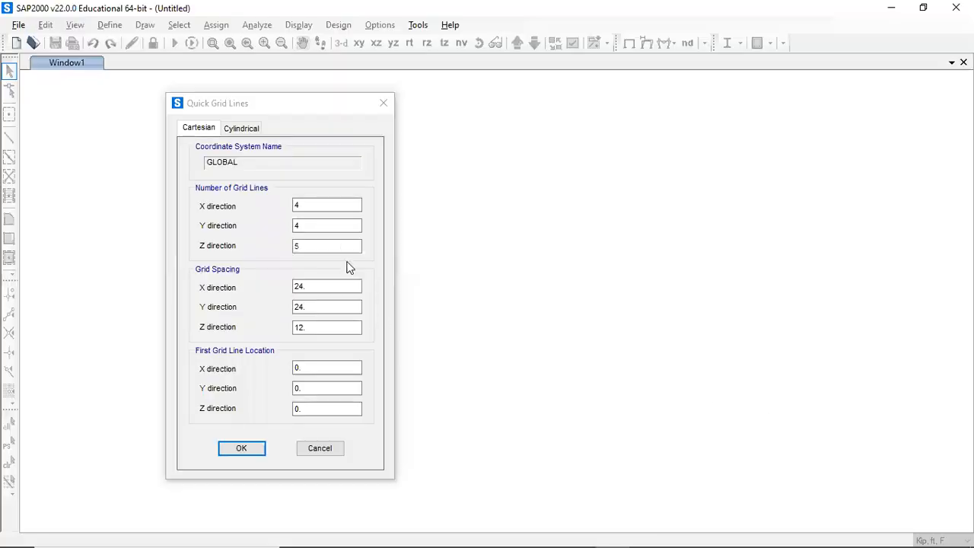
{"action": "double_click", "coordinate": [325, 204]}
{"action": "type", "text": "3"}
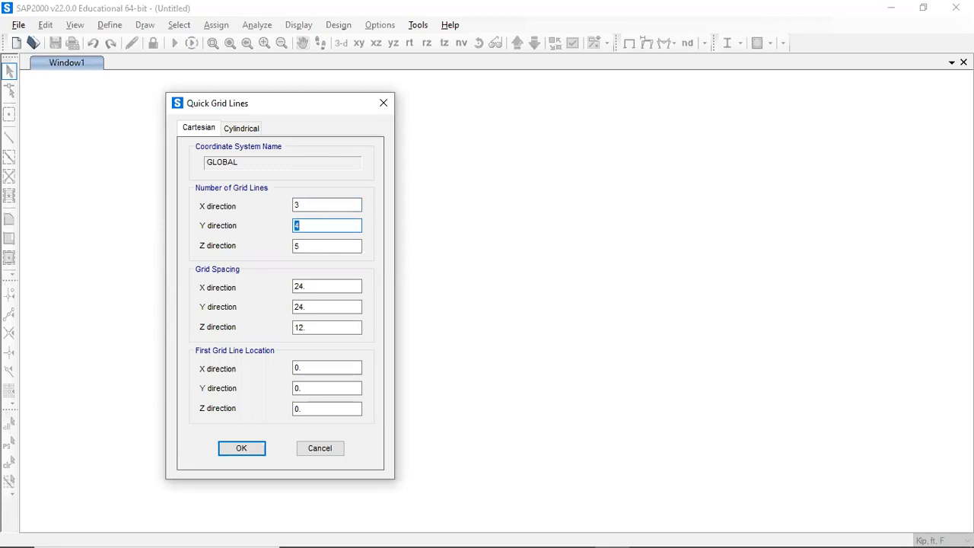
{"action": "type", "text": "1"}
{"action": "key", "text": "Tab"}
{"action": "type", "text": "3"}
- Set the grid spacing to 7 ft in X, 1 in Y and 7 in Z, and create the grid
{"action": "left_click", "coordinate": [306, 287]}
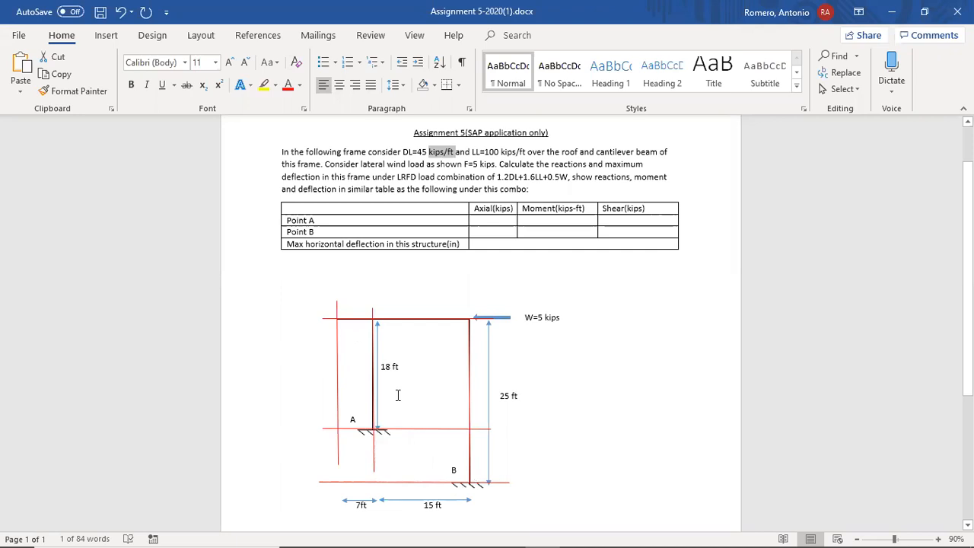
{"action": "left_click", "coordinate": [550, 63]}
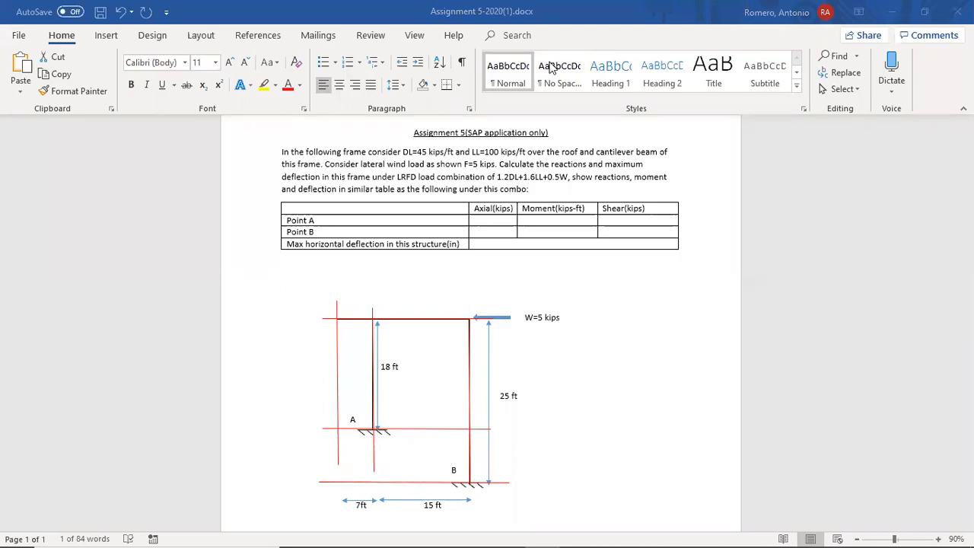
{"action": "key", "text": "alt+Tab"}
{"action": "left_click", "coordinate": [332, 286]}
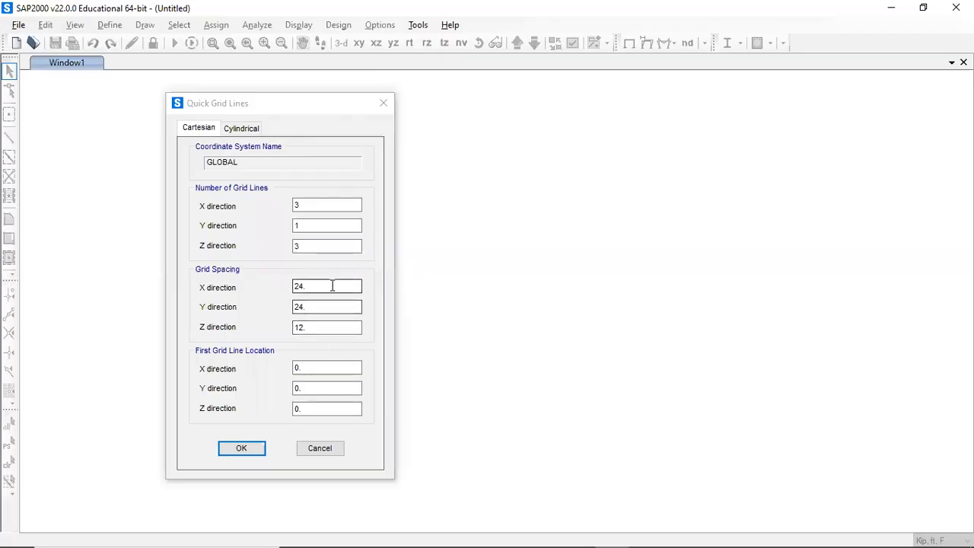
{"action": "type", "text": "7"}
{"action": "key", "text": "Tab"}
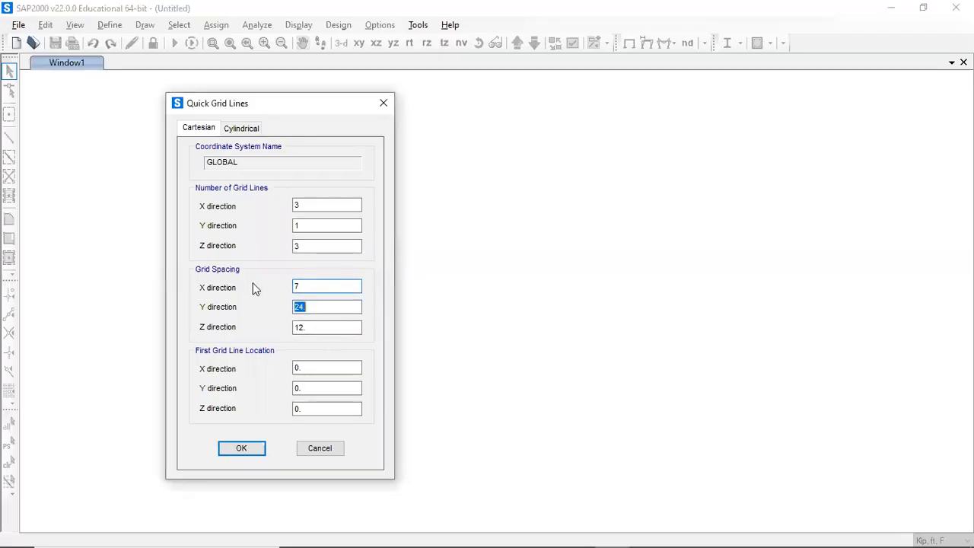
{"action": "type", "text": "1"}
{"action": "key", "text": "Tab"}
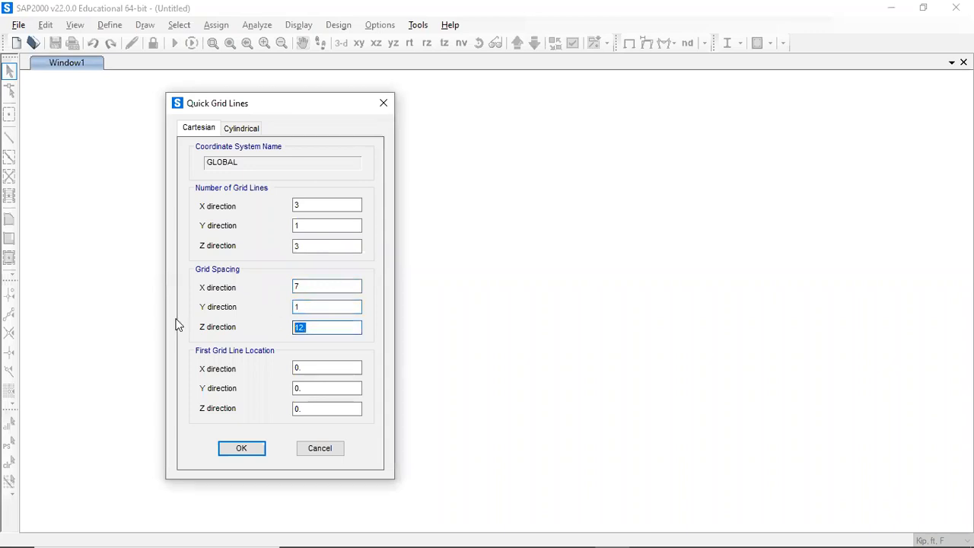
{"action": "type", "text": "7"}
{"action": "left_click", "coordinate": [250, 452]}
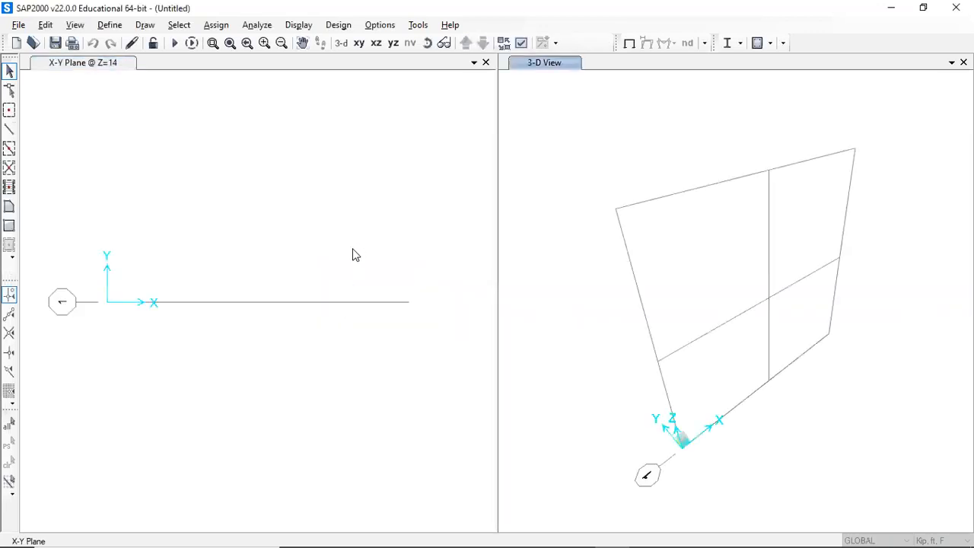
- Set both display windows to the X-Z plane view
{"action": "left_click", "coordinate": [352, 255]}
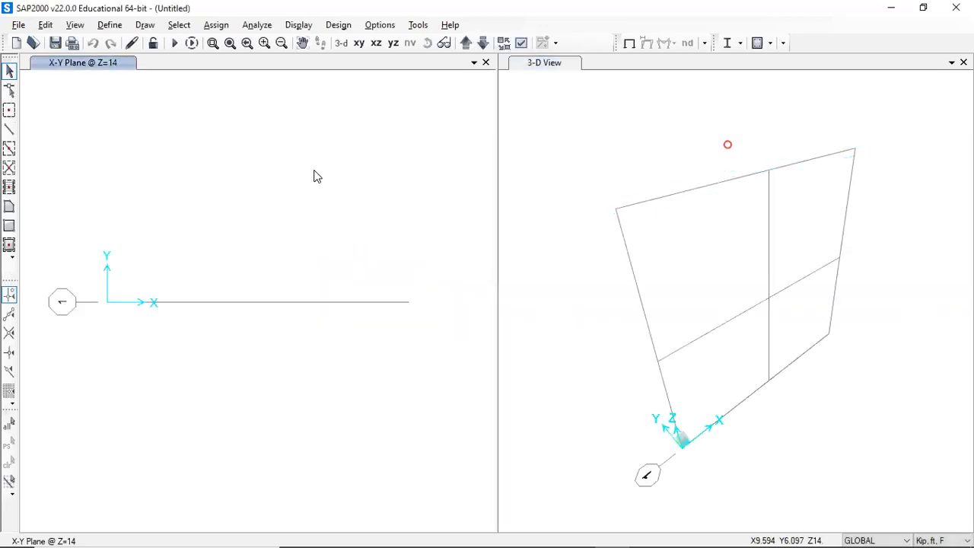
{"action": "left_click", "coordinate": [373, 67]}
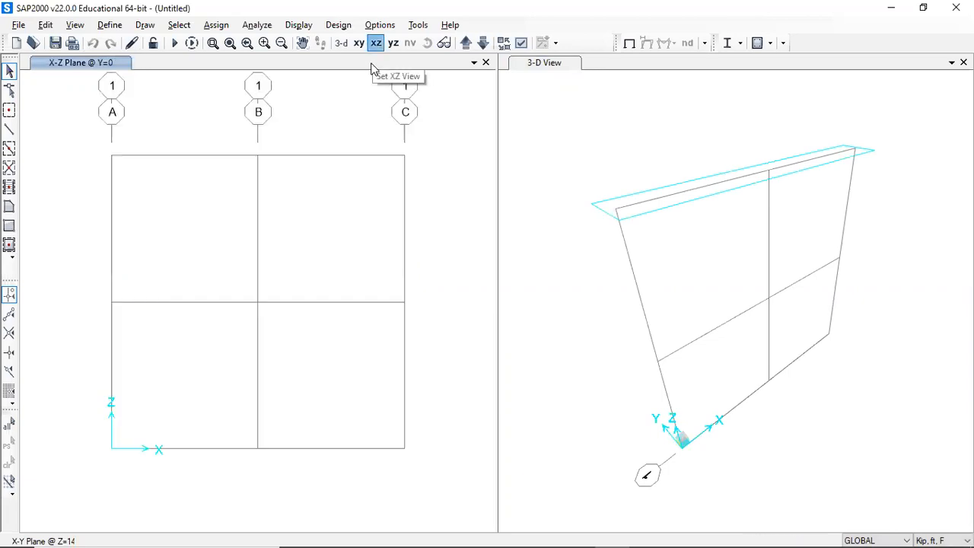
{"action": "left_click", "coordinate": [561, 133]}
{"action": "left_click", "coordinate": [376, 42]}
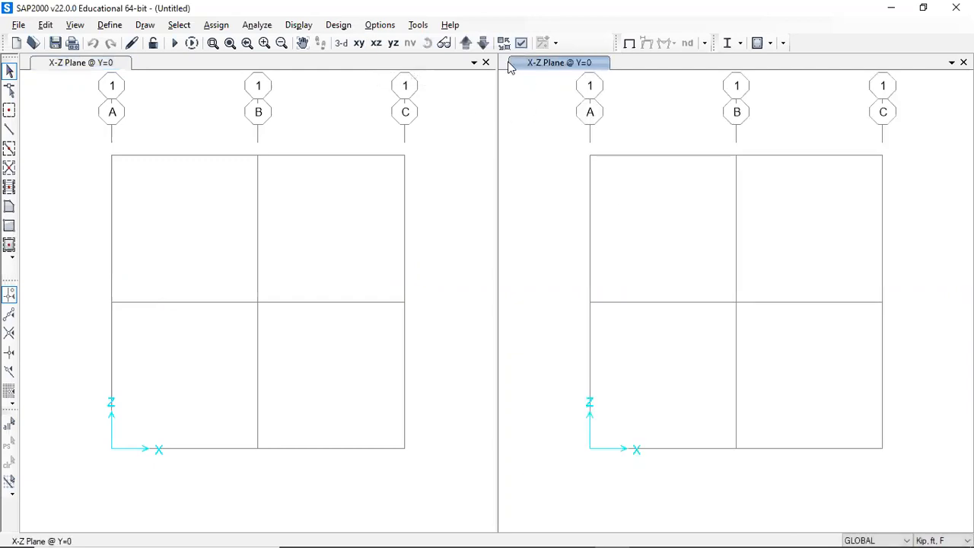
- Open the grid system data and display the grids as spacing instead of ordinates
{"action": "left_click", "coordinate": [456, 181]}
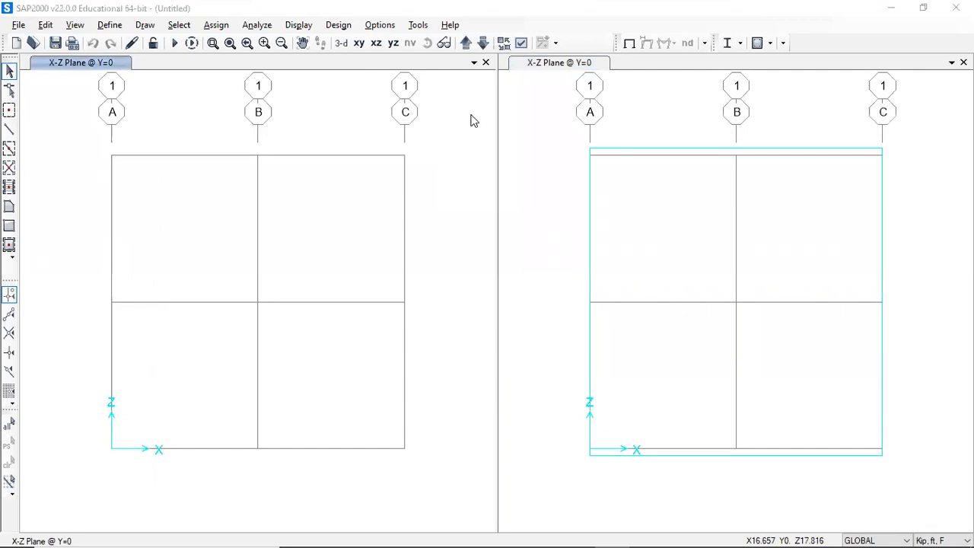
{"action": "double_click", "coordinate": [406, 163]}
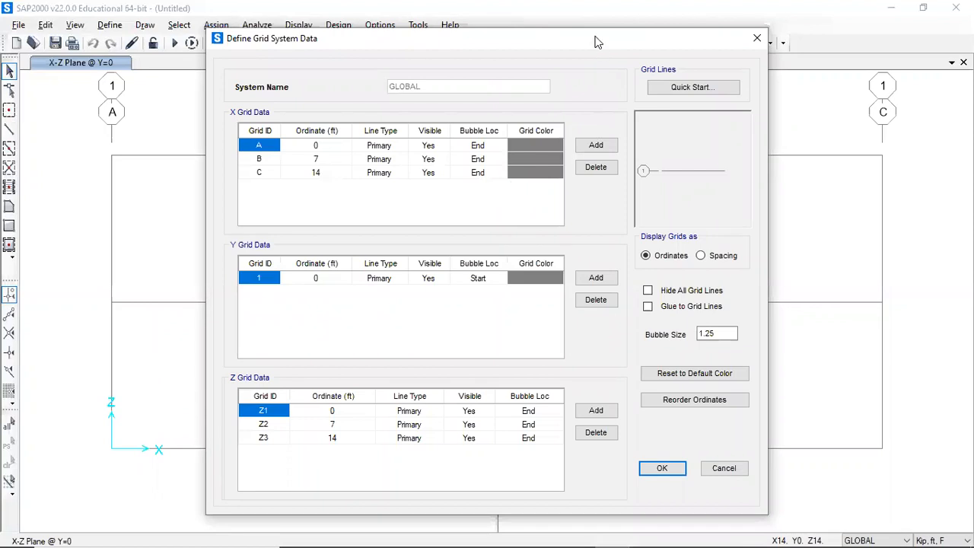
{"action": "left_click_drag", "start_coordinate": [598, 42], "coordinate": [591, 17]}
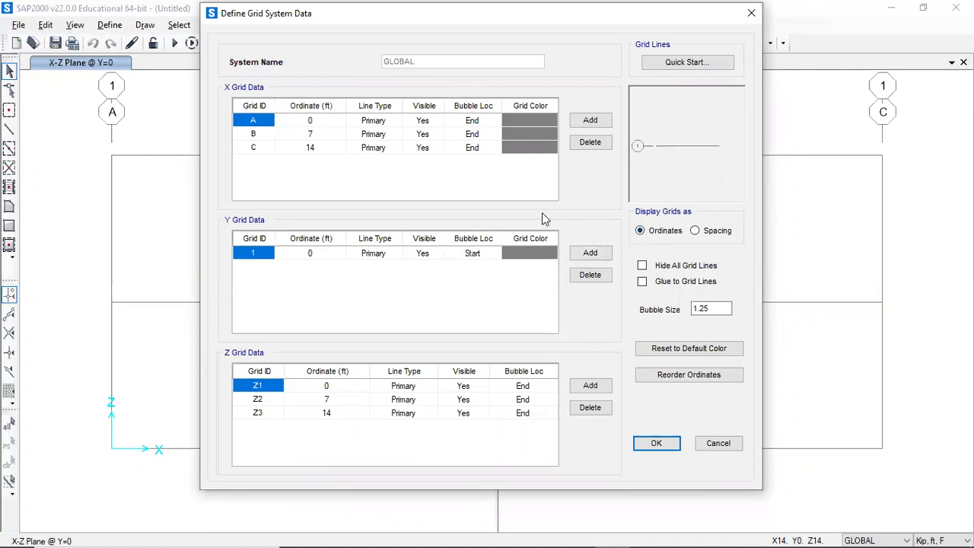
{"action": "left_click", "coordinate": [694, 232]}
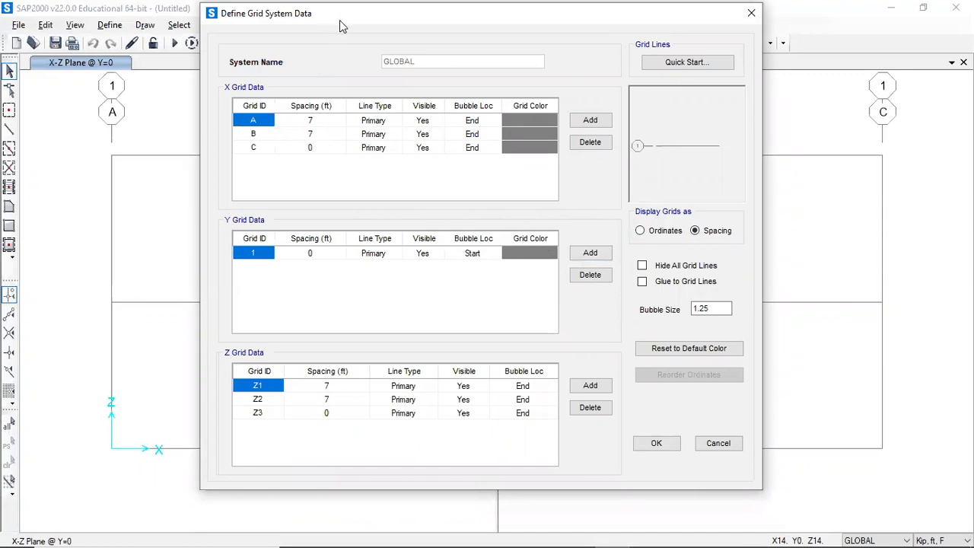
{"action": "left_click_drag", "start_coordinate": [339, 20], "coordinate": [567, 52]}
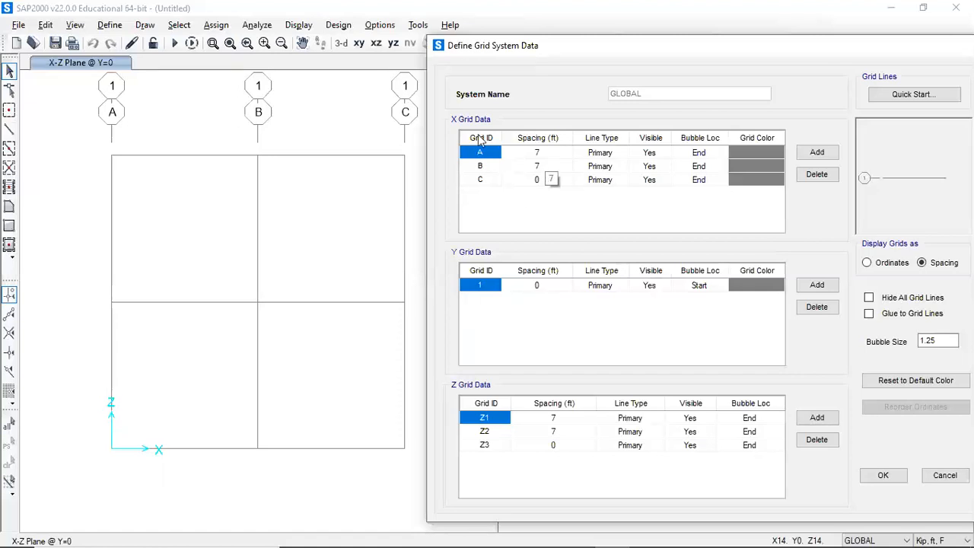
{"action": "left_click_drag", "start_coordinate": [620, 49], "coordinate": [334, 36]}
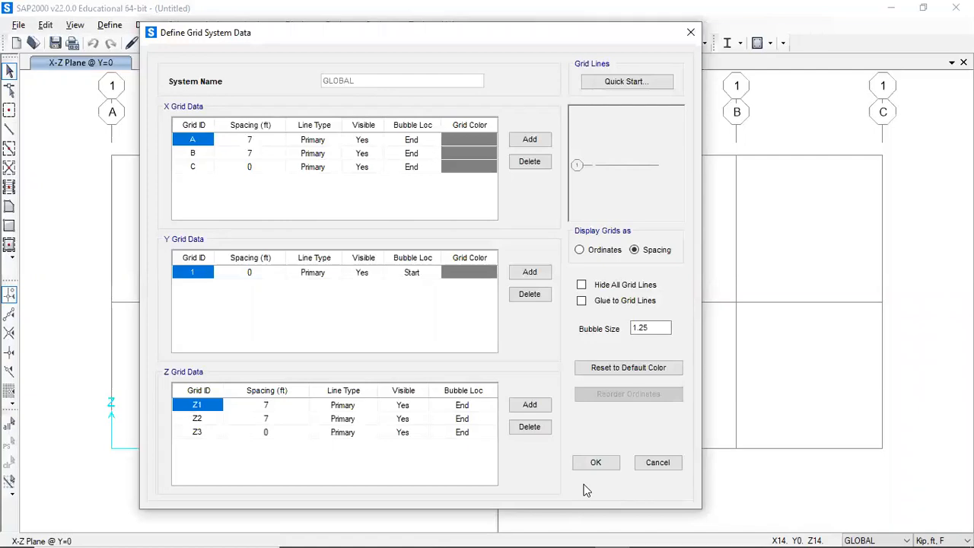
- Review the frame diagram's span and height dimensions in the assignment
{"action": "key", "text": "alt+Tab"}
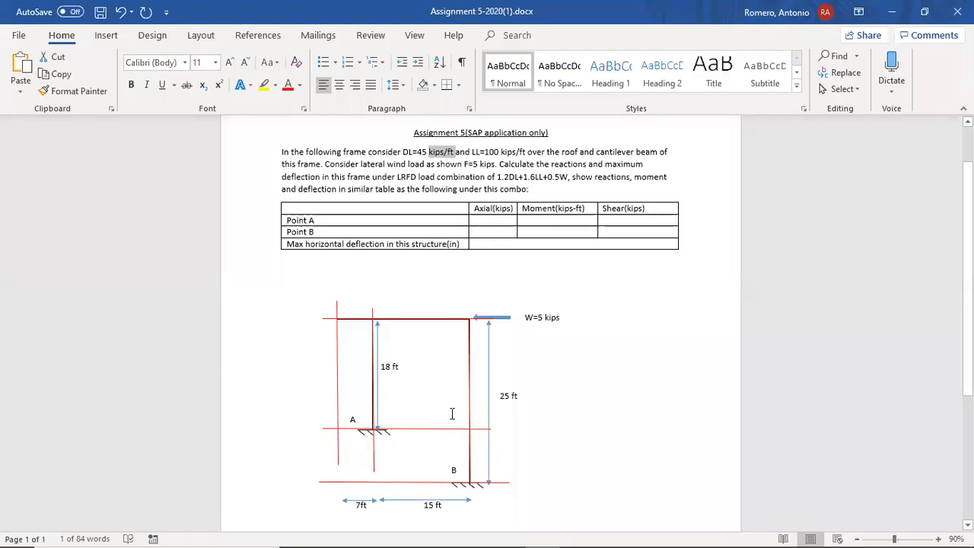
{"action": "scroll", "coordinate": [451, 414], "scroll_direction": "down", "scroll_amount": 3}
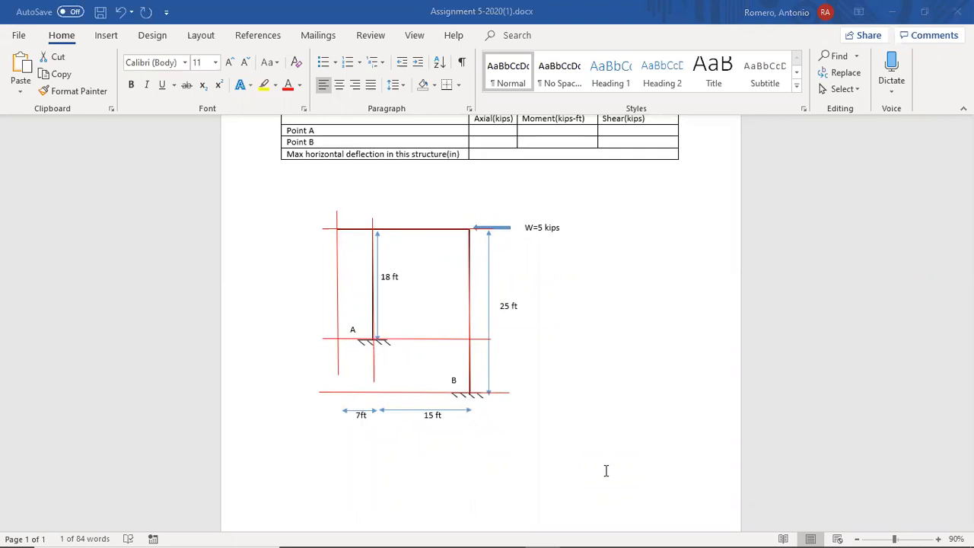
{"action": "key", "text": "alt+Tab"}
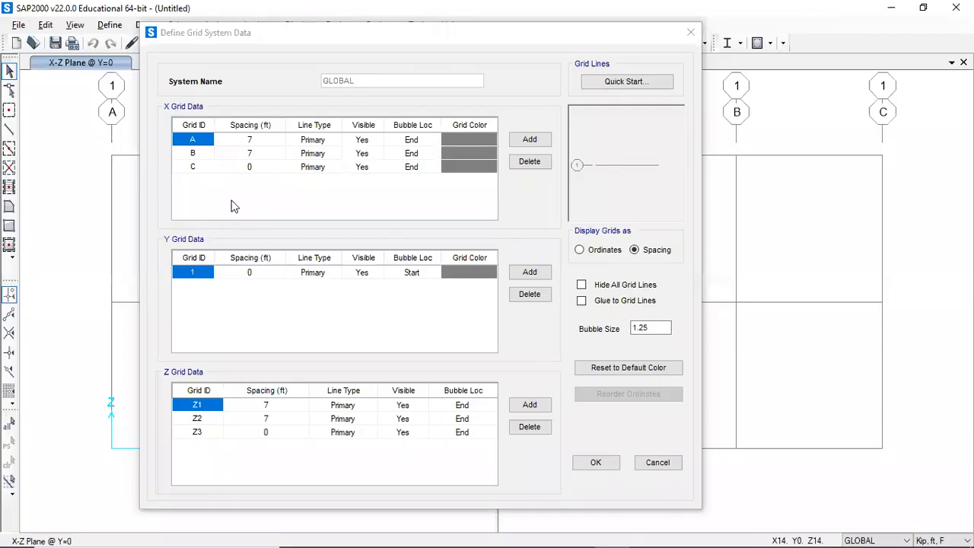
- Set grid B's X spacing to 15 ft and grid Z2's spacing to 18 ft, then apply the grid
{"action": "left_click", "coordinate": [251, 152]}
{"action": "type", "text": "15"}
{"action": "left_click", "coordinate": [268, 168]}
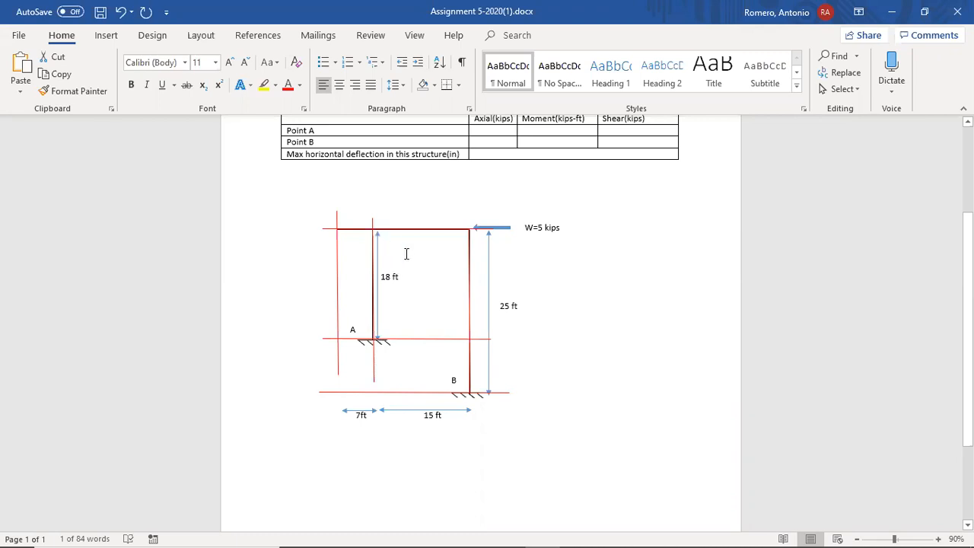
{"action": "left_click", "coordinate": [503, 479]}
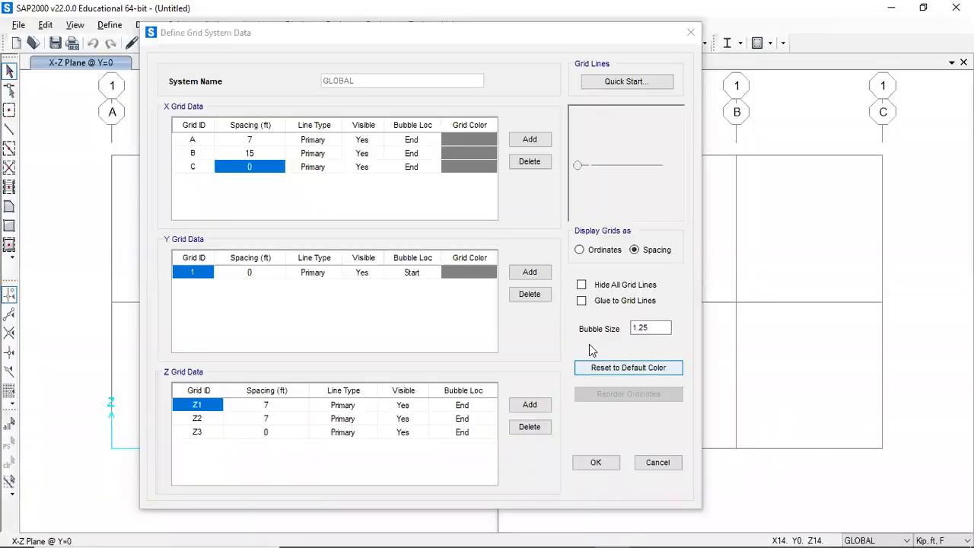
{"action": "left_click", "coordinate": [270, 419]}
{"action": "type", "text": "18"}
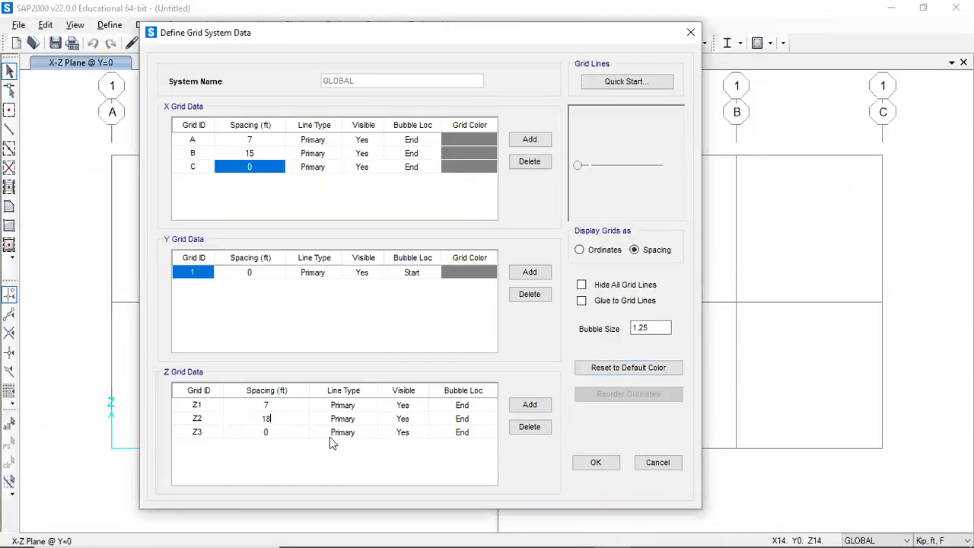
{"action": "left_click", "coordinate": [268, 432]}
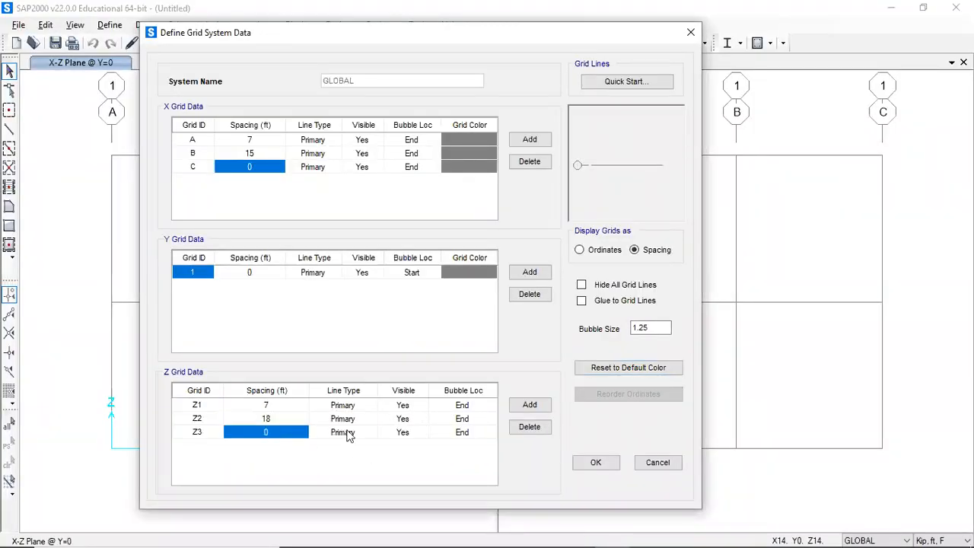
{"action": "left_click", "coordinate": [597, 463]}
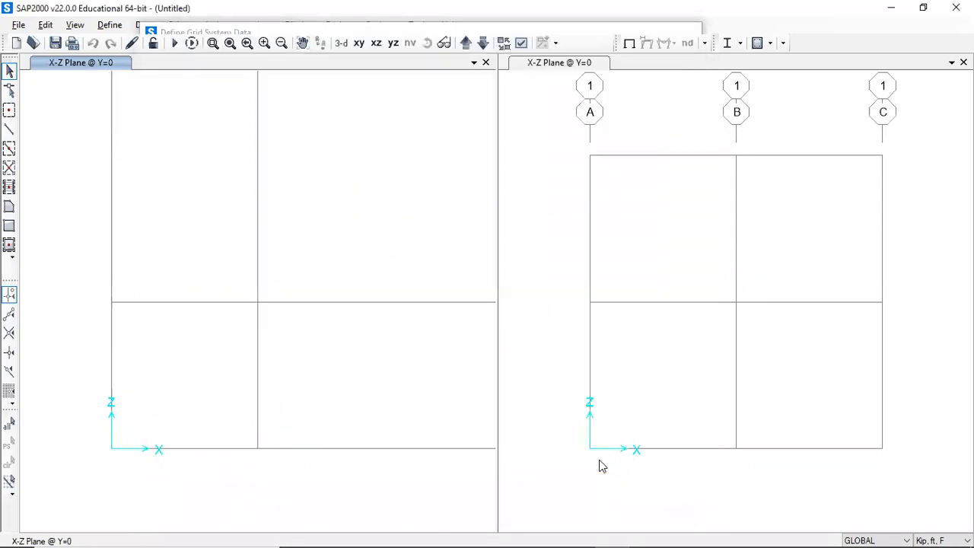
- Restore the full view in both X-Z plane display windows
{"action": "left_click", "coordinate": [230, 43]}
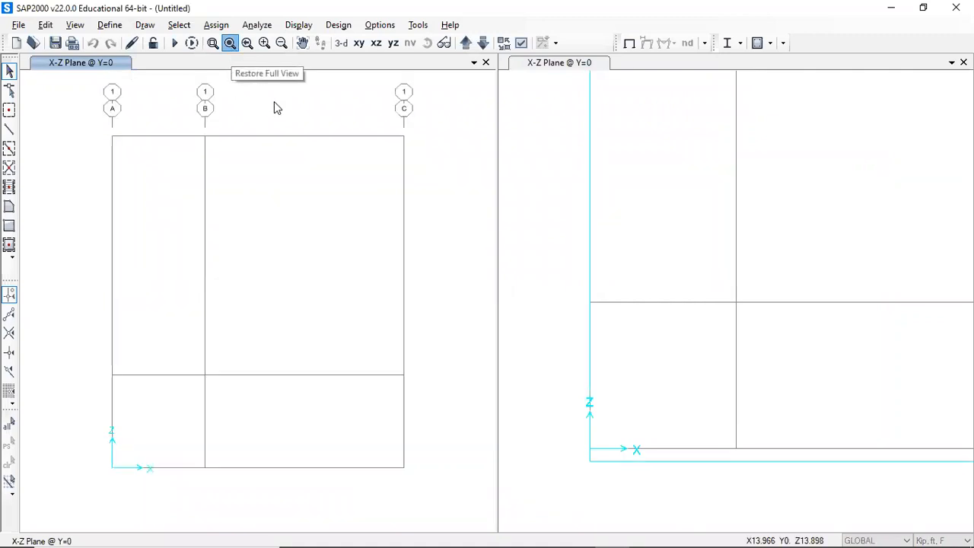
{"action": "left_click", "coordinate": [579, 162]}
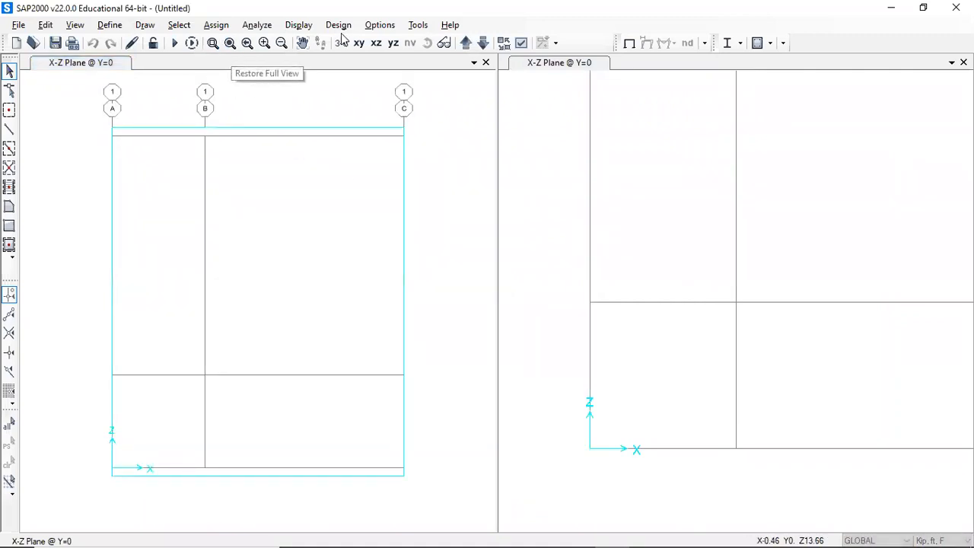
{"action": "left_click", "coordinate": [230, 44]}
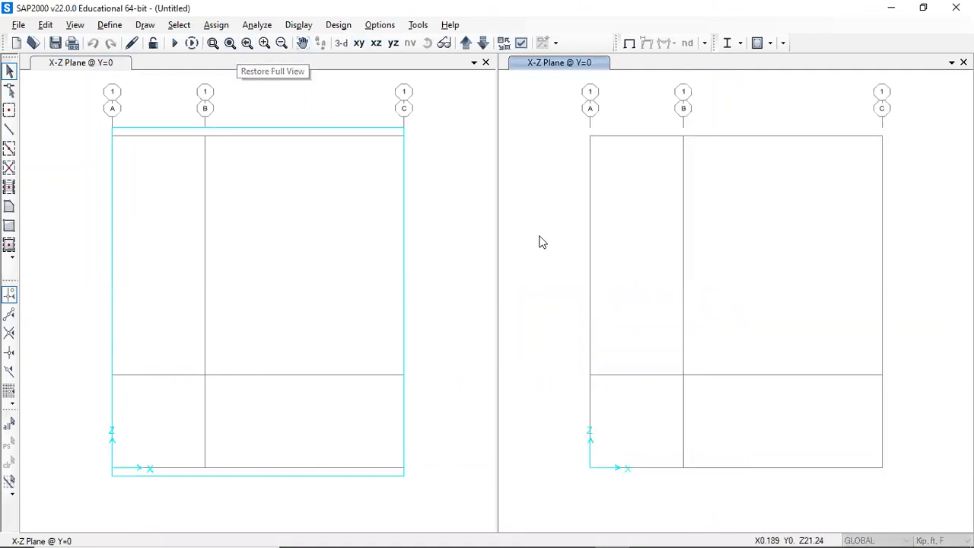
{"action": "left_click", "coordinate": [429, 339]}
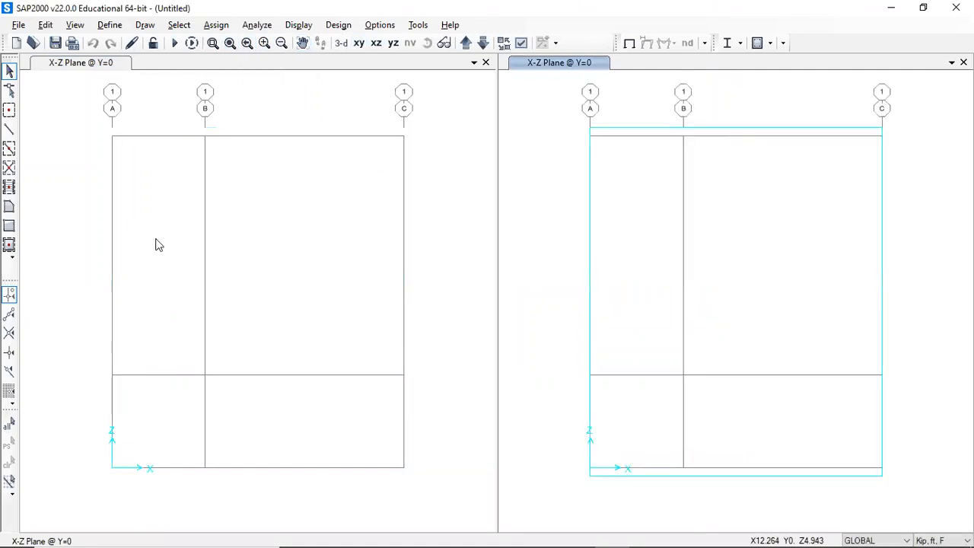
{"action": "left_click", "coordinate": [9, 131]}
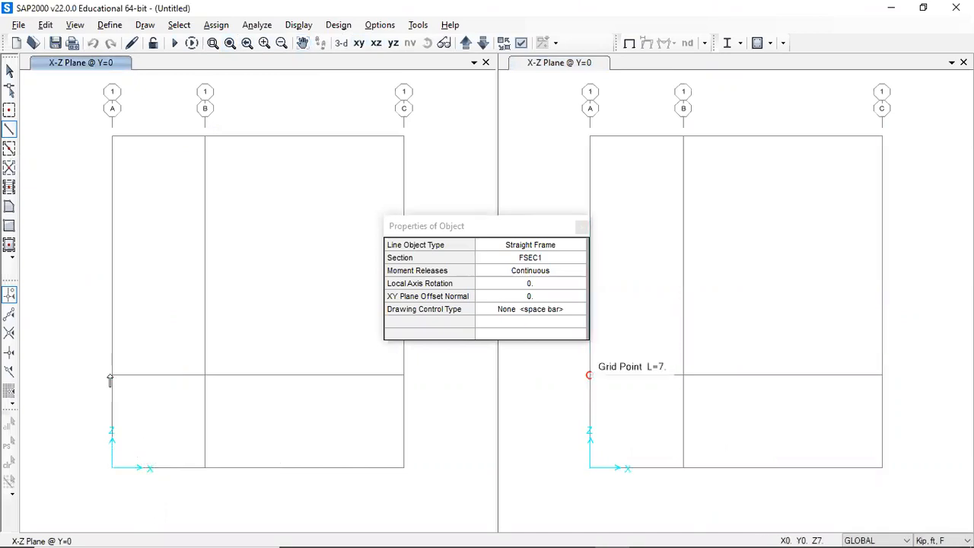
{"action": "left_click", "coordinate": [10, 131]}
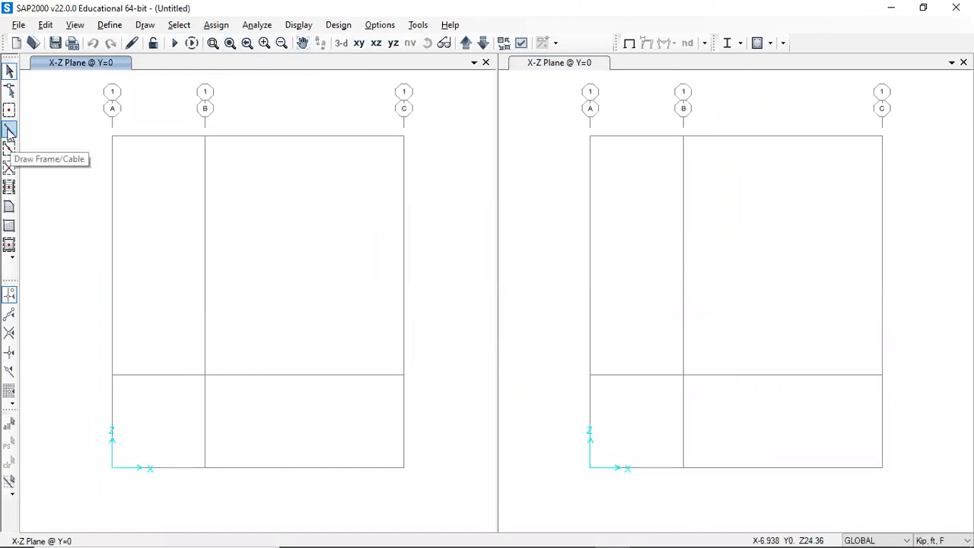
{"action": "left_click", "coordinate": [10, 131]}
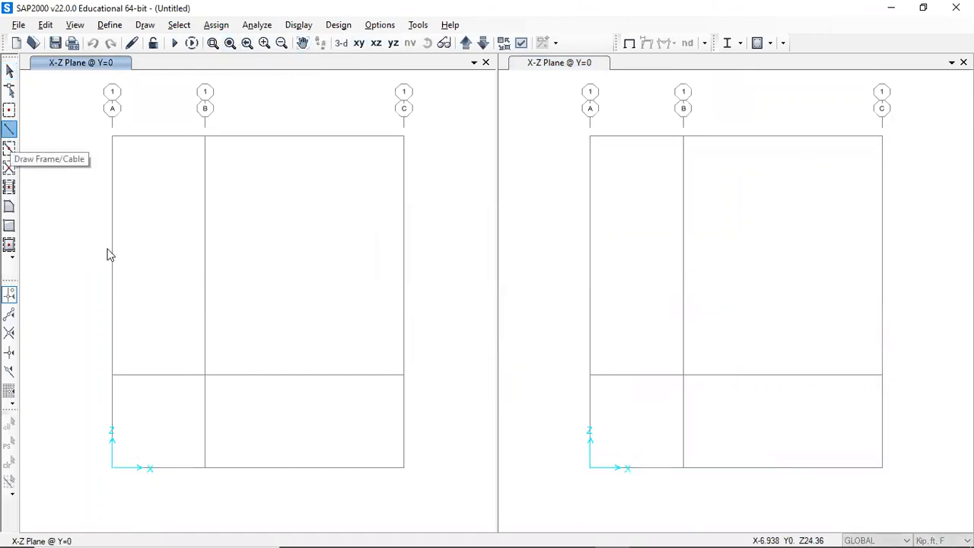
{"action": "left_click", "coordinate": [204, 468]}
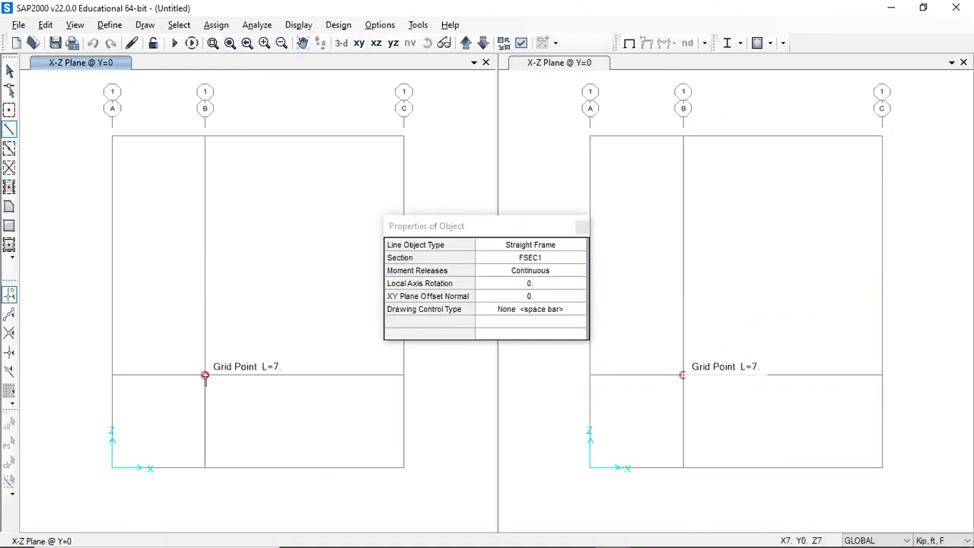
{"action": "key", "text": "Escape"}
{"action": "left_click", "coordinate": [11, 133]}
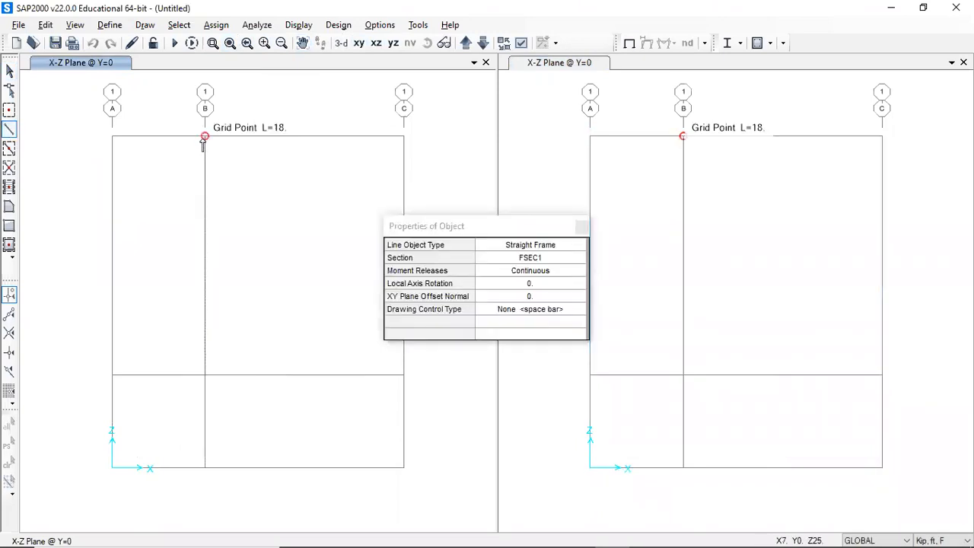
{"action": "key", "text": "Escape"}
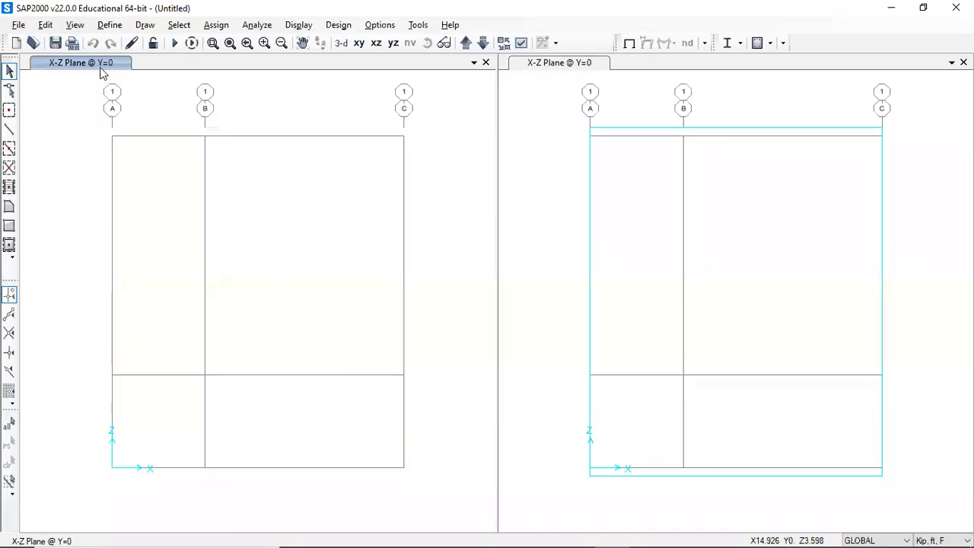
- Set the A992Fy50 material's weight per unit volume to 0
{"action": "left_click", "coordinate": [108, 25]}
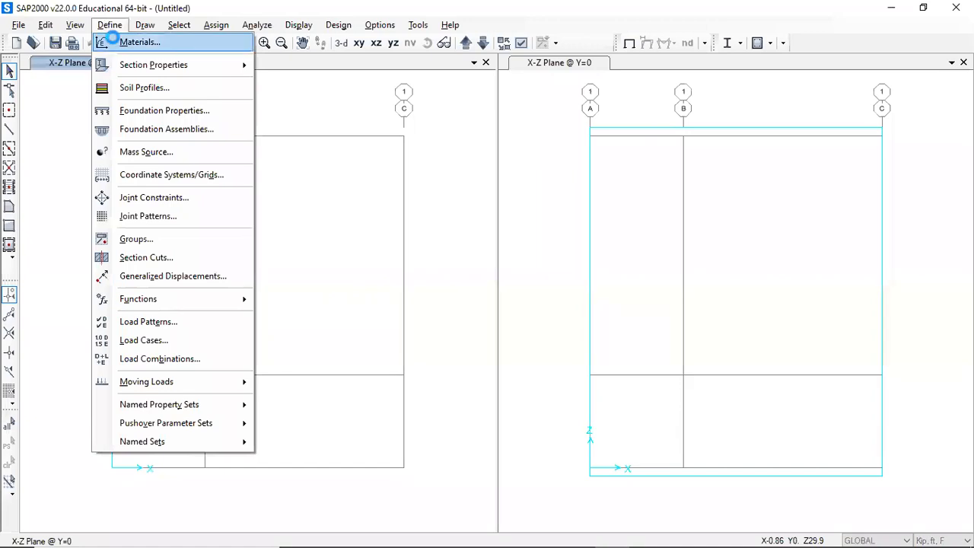
{"action": "left_click", "coordinate": [111, 41]}
{"action": "left_click", "coordinate": [378, 227]}
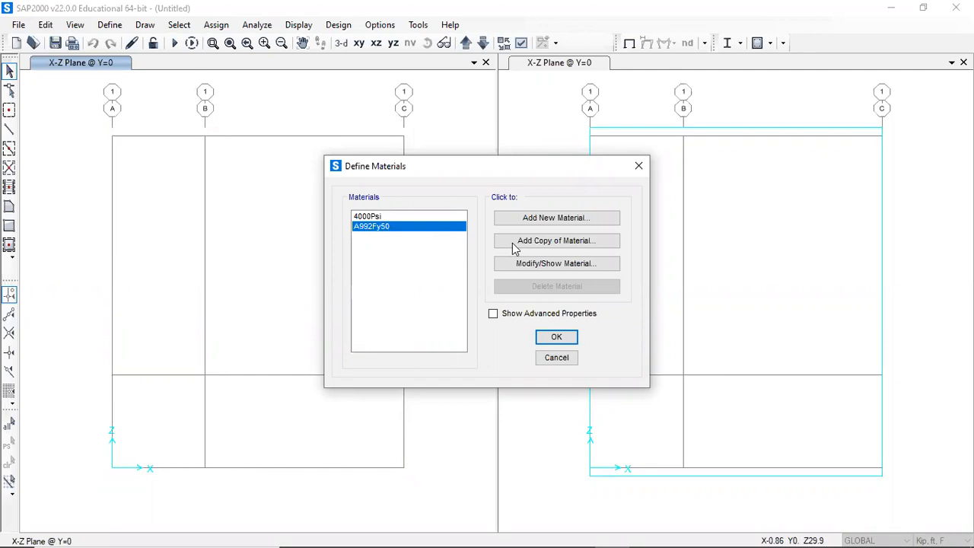
{"action": "left_click", "coordinate": [550, 266]}
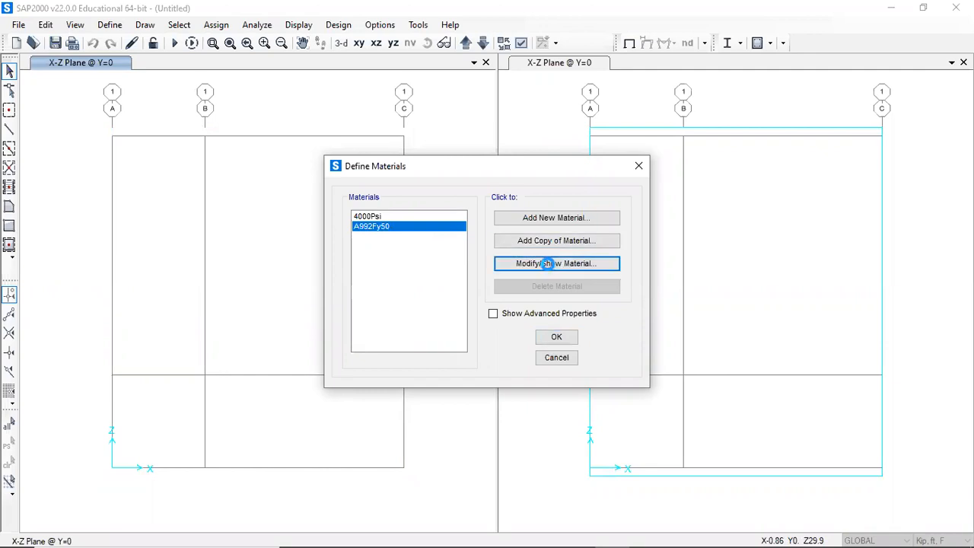
{"action": "left_click_drag", "start_coordinate": [504, 185], "coordinate": [460, 189]}
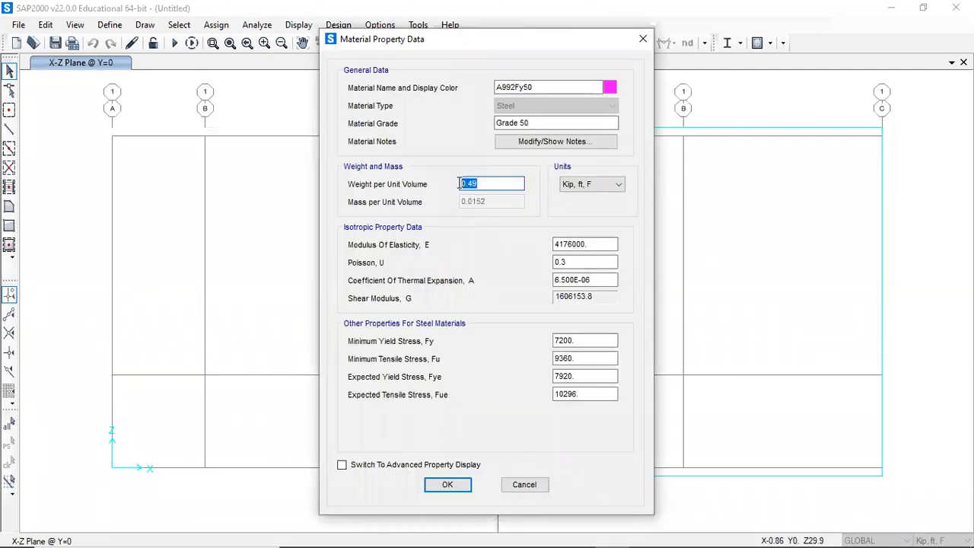
{"action": "type", "text": "0"}
{"action": "left_click", "coordinate": [445, 486]}
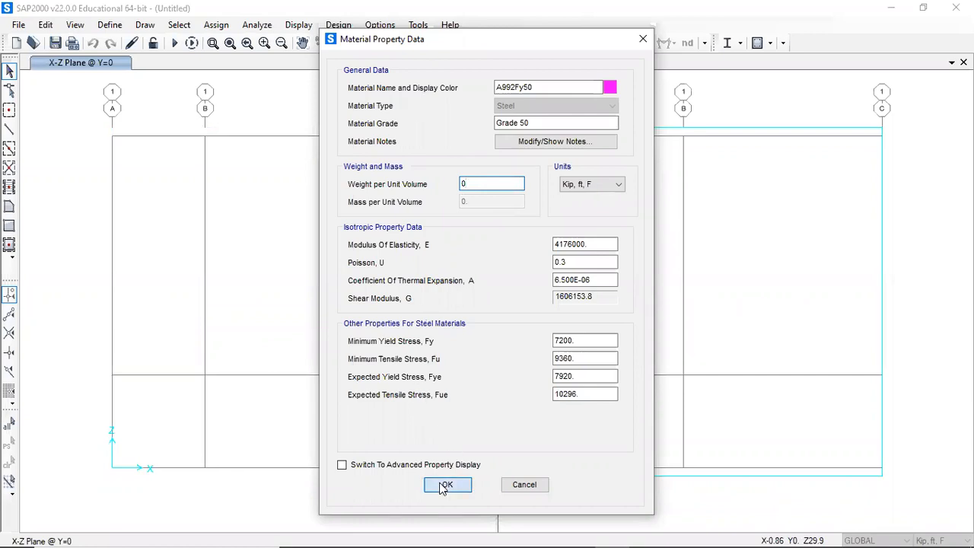
{"action": "left_click", "coordinate": [548, 339]}
- Add a new frame section of property type Other as a General section, accepting the default property data
{"action": "left_click", "coordinate": [110, 25]}
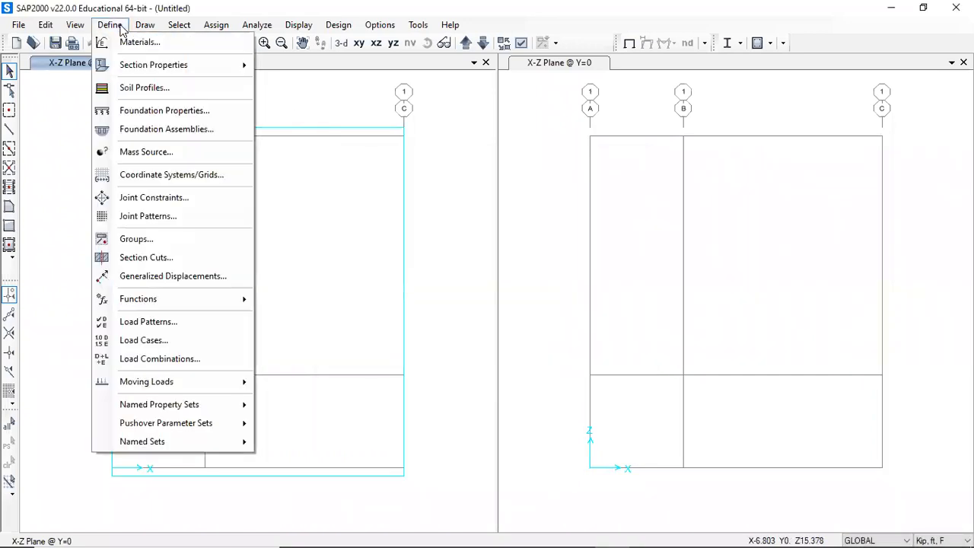
{"action": "mouse_move", "coordinate": [140, 68]}
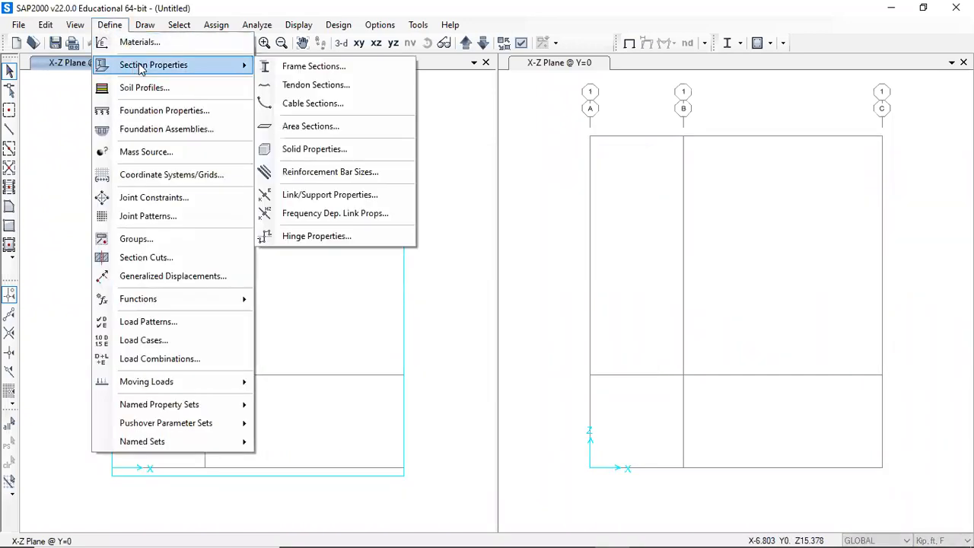
{"action": "left_click", "coordinate": [279, 69]}
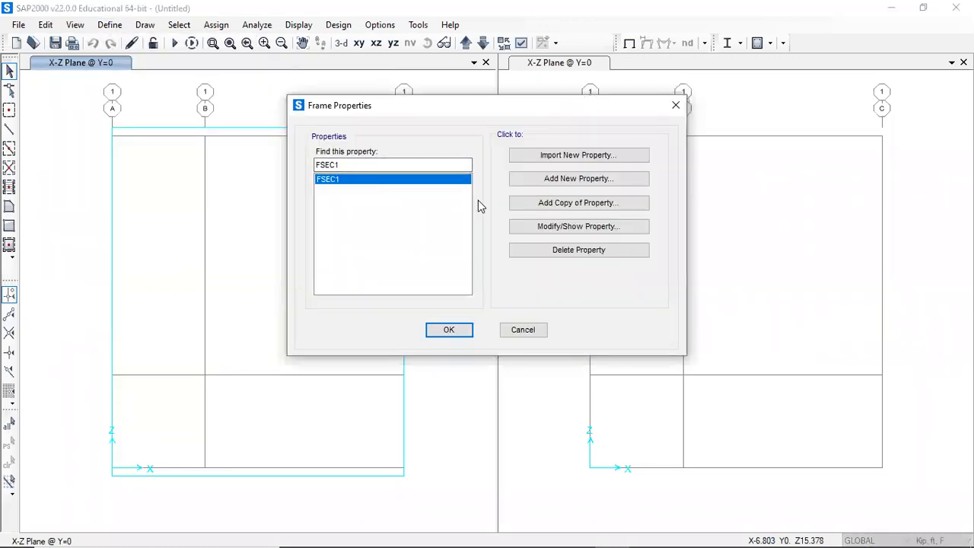
{"action": "left_click", "coordinate": [538, 179]}
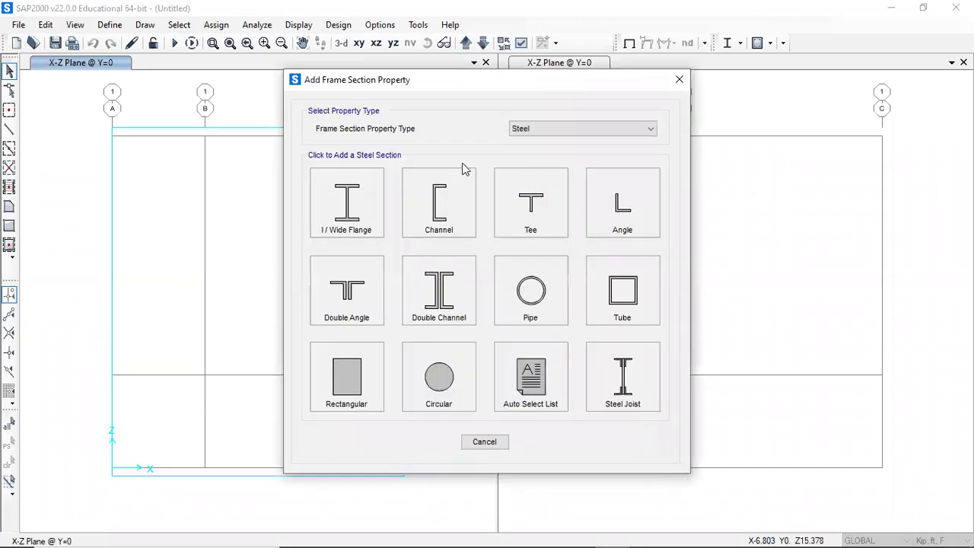
{"action": "left_click", "coordinate": [525, 129]}
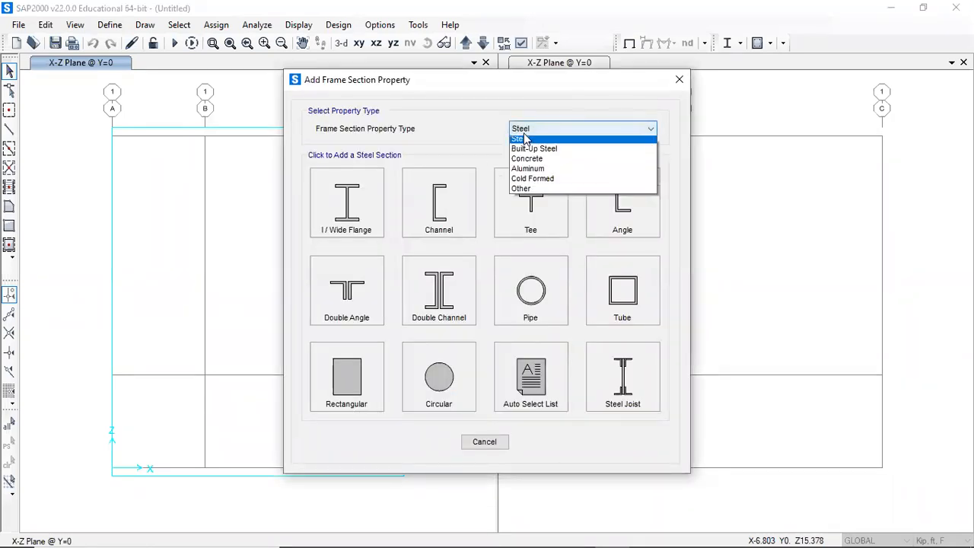
{"action": "left_click", "coordinate": [531, 192]}
{"action": "left_click", "coordinate": [344, 197]}
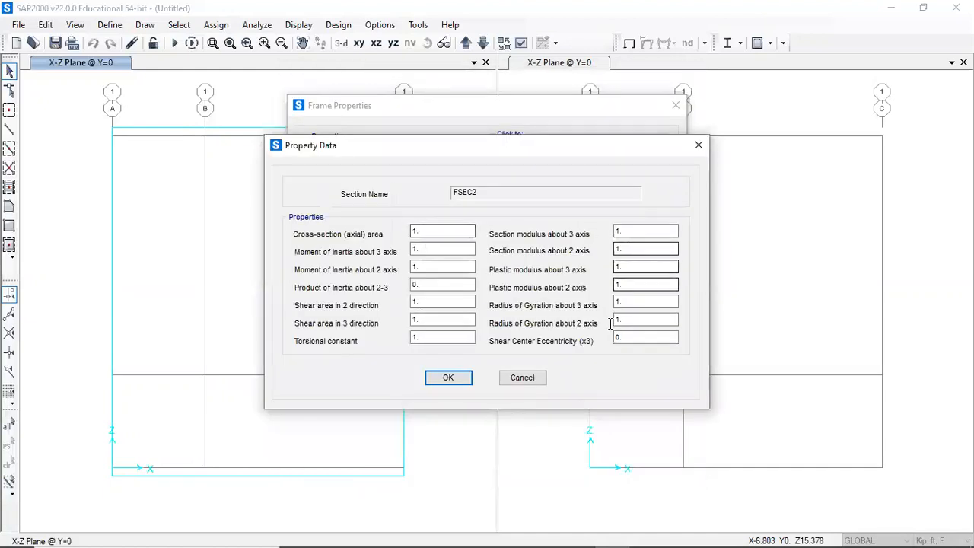
{"action": "left_click", "coordinate": [451, 378]}
- Set the new section's weight modifier to 0 and rename the section F2
{"action": "left_click", "coordinate": [484, 364]}
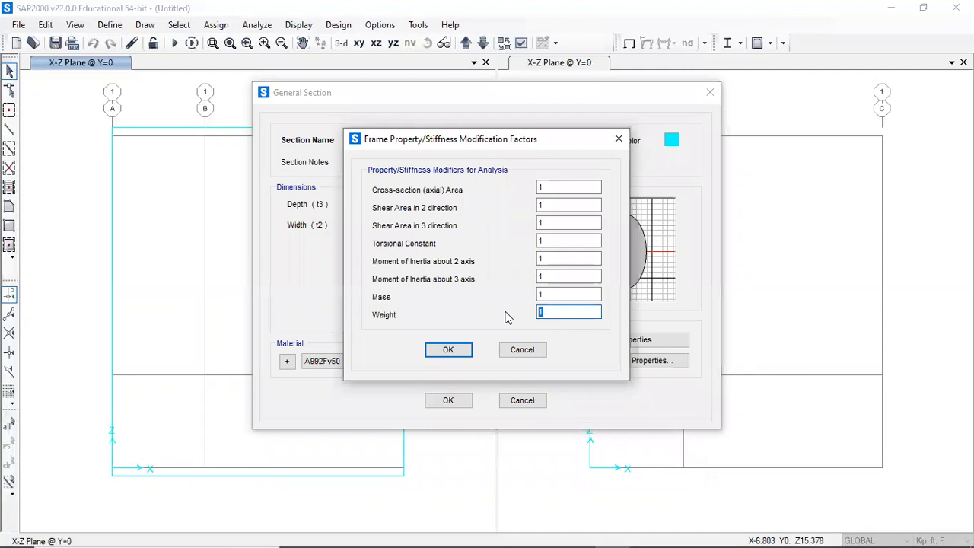
{"action": "type", "text": "0"}
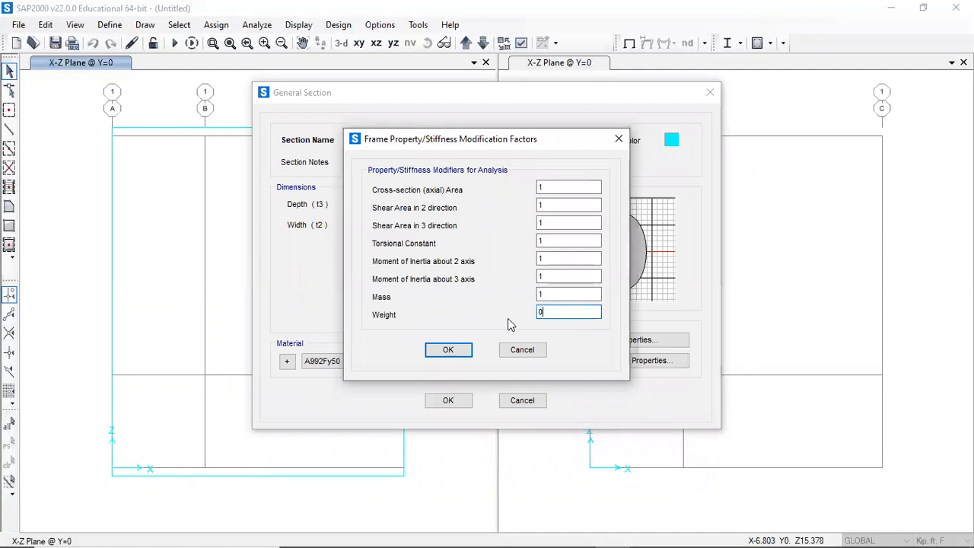
{"action": "left_click", "coordinate": [462, 351]}
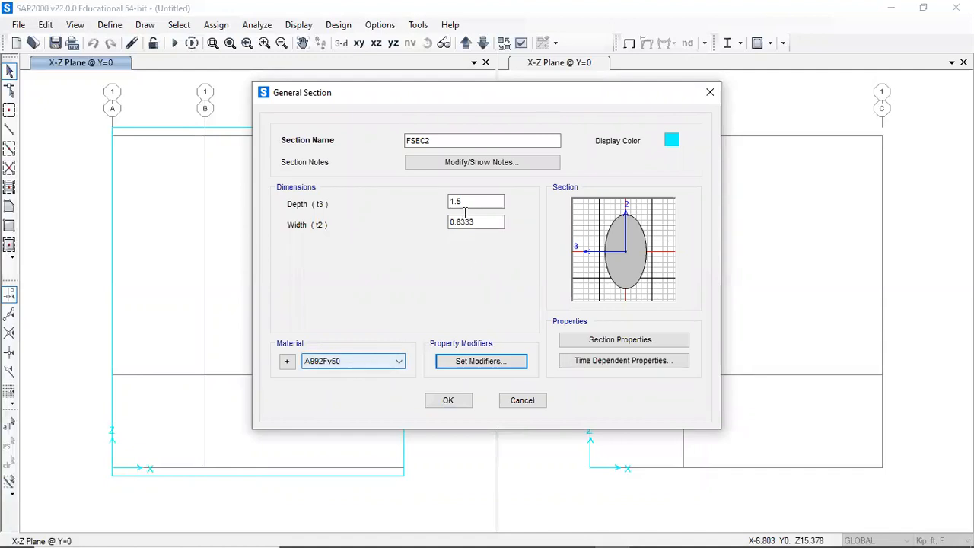
{"action": "left_click_drag", "start_coordinate": [456, 140], "coordinate": [377, 137]}
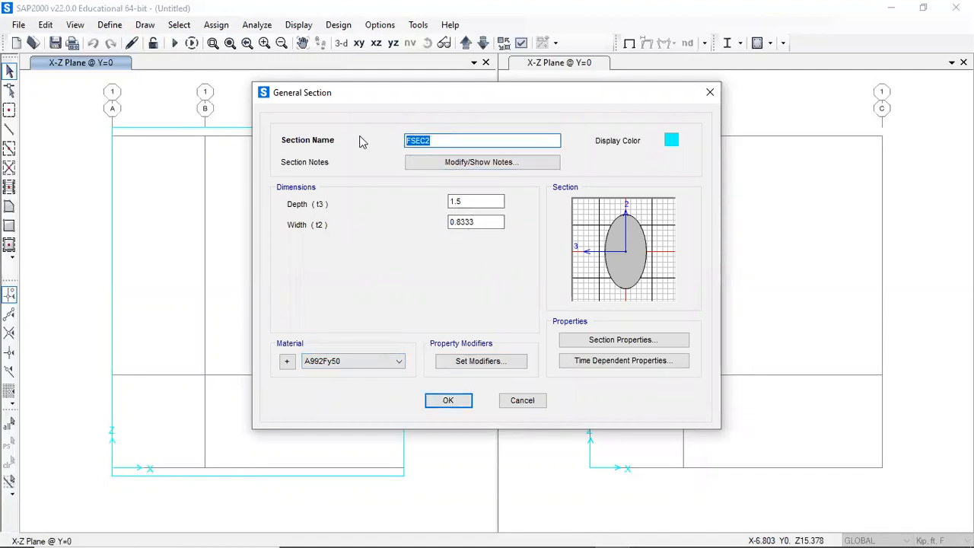
{"action": "type", "text": "F2"}
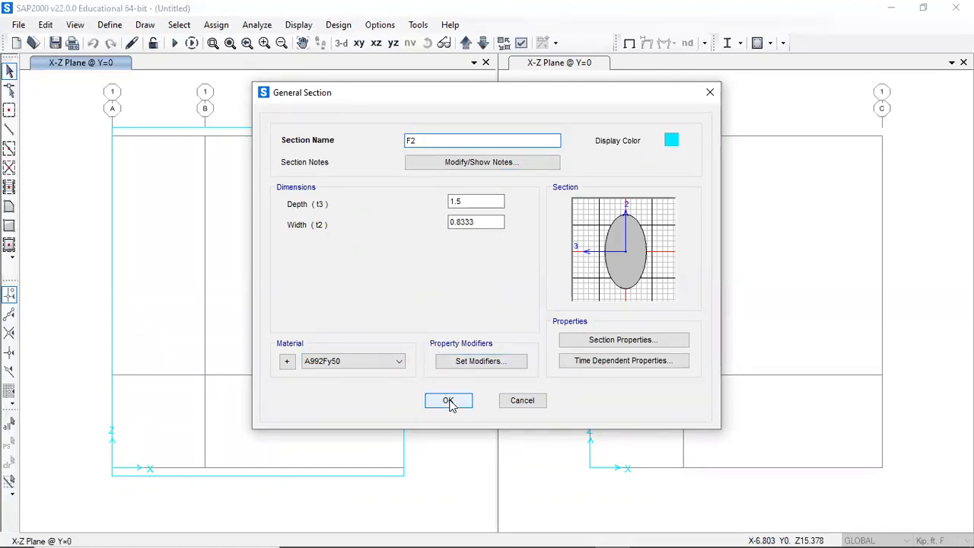
- Review the F2 section's stiffness modifiers and section property data
{"action": "left_click", "coordinate": [469, 362]}
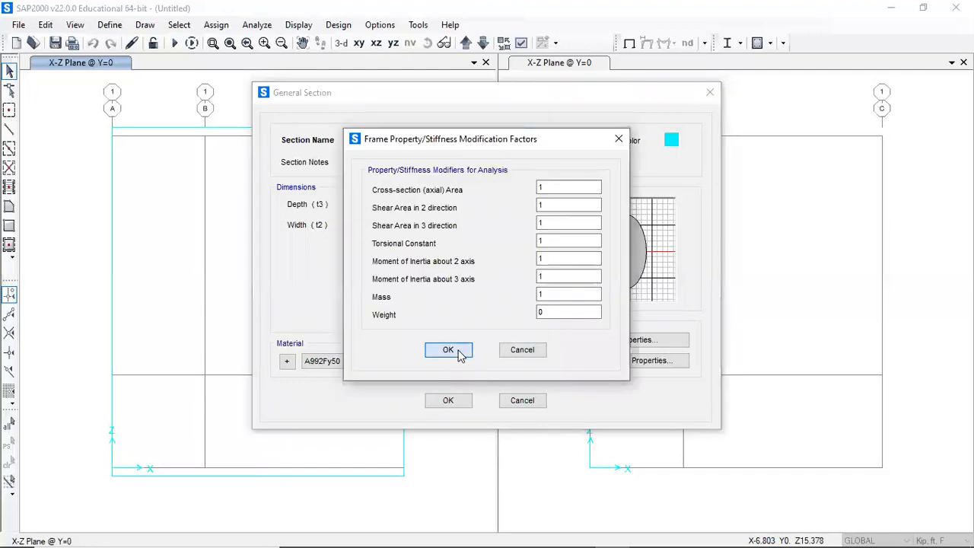
{"action": "left_click", "coordinate": [451, 351]}
{"action": "left_click", "coordinate": [629, 344]}
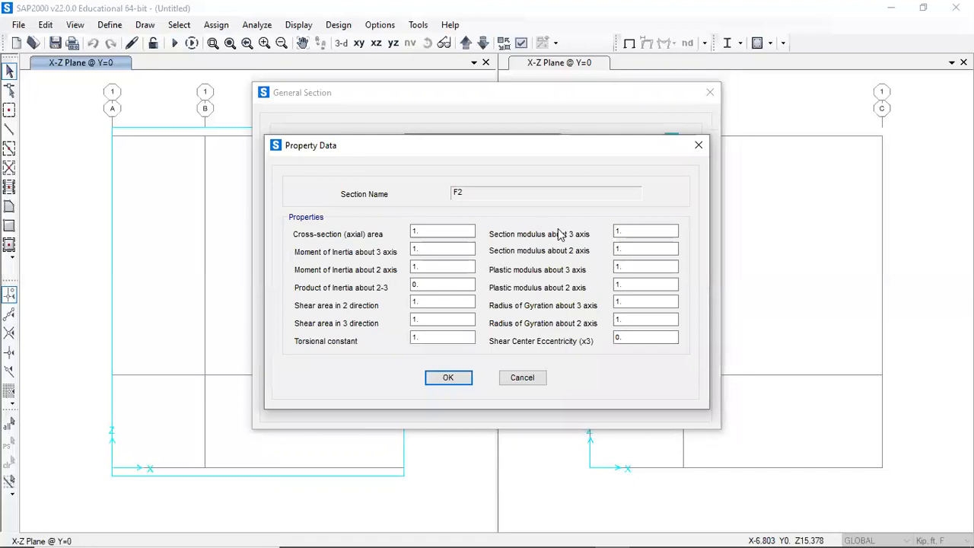
{"action": "left_click", "coordinate": [449, 379]}
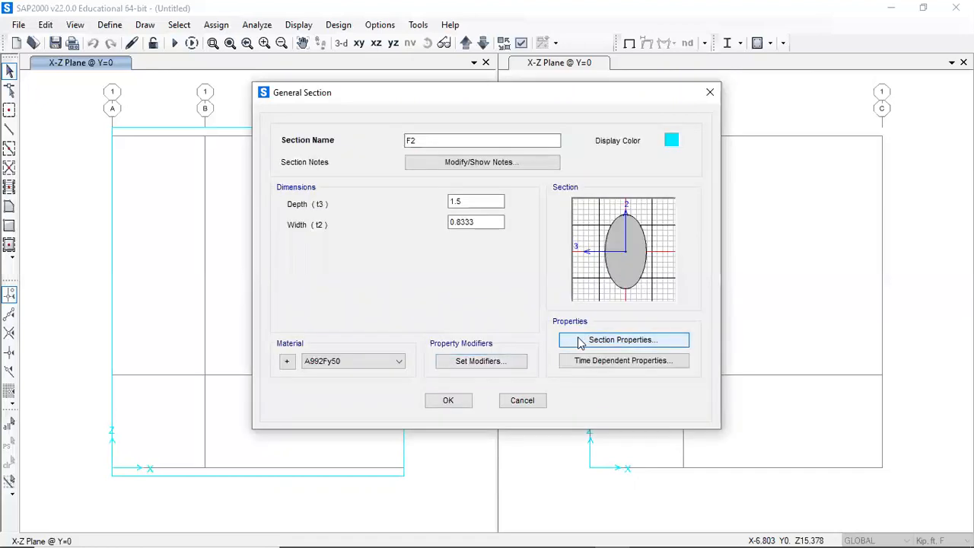
{"action": "left_click", "coordinate": [579, 344]}
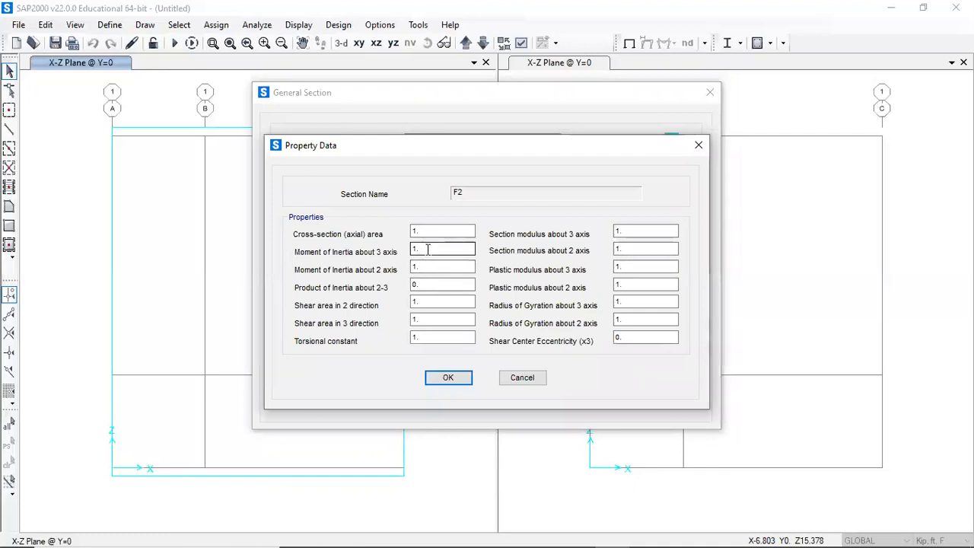
{"action": "double_click", "coordinate": [416, 250]}
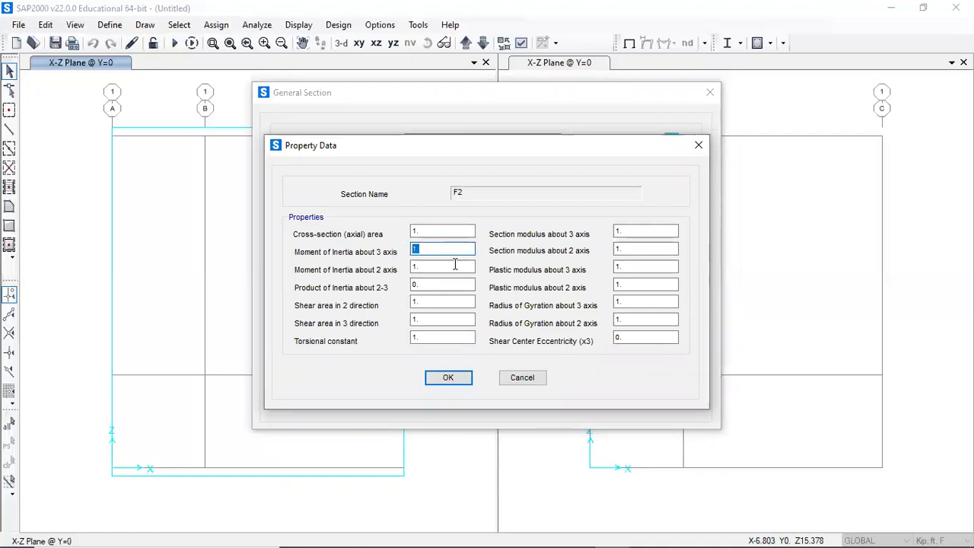
{"action": "left_click", "coordinate": [460, 383]}
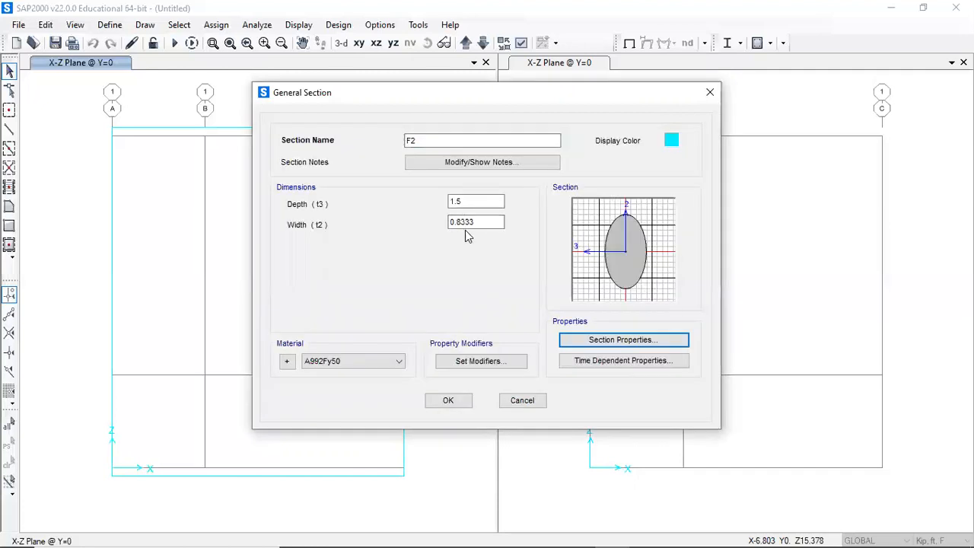
- Re-enter a weight modifier of 0 for the F2 section
{"action": "left_click", "coordinate": [480, 363]}
{"action": "double_click", "coordinate": [540, 314]}
{"action": "type", "text": "0"}
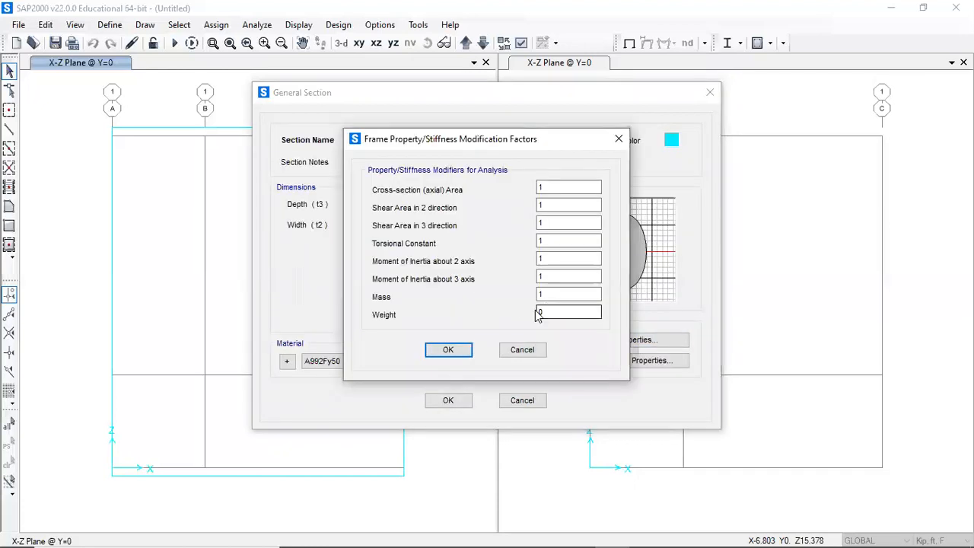
{"action": "left_click", "coordinate": [448, 350]}
- Confirm the F2 general section's modifiers and properties and close the frame property dialogs
{"action": "left_click", "coordinate": [368, 363]}
{"action": "left_click", "coordinate": [402, 329]}
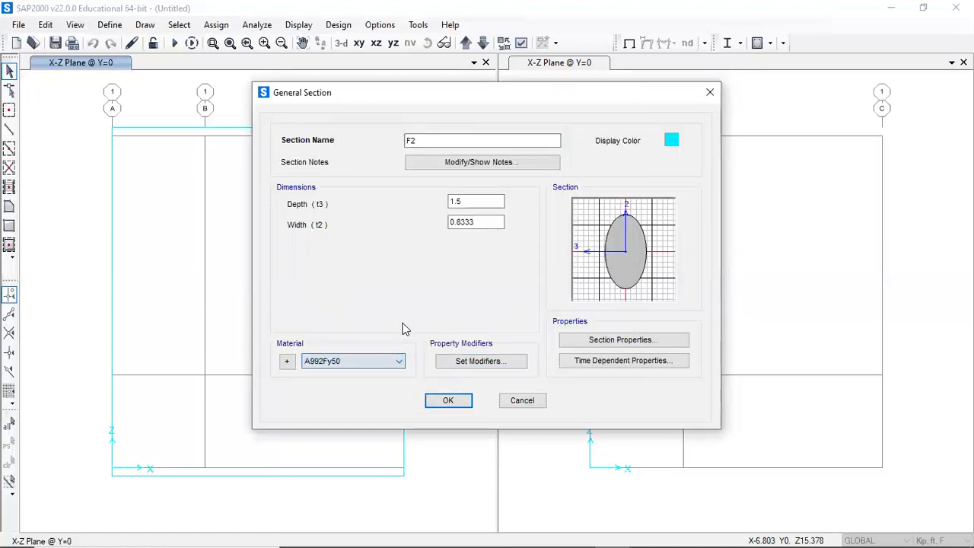
{"action": "left_click", "coordinate": [586, 343]}
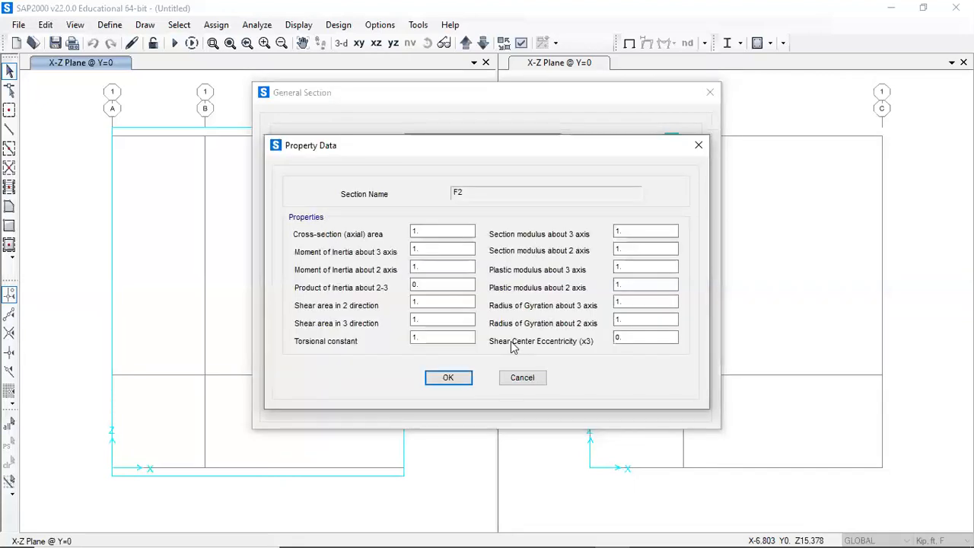
{"action": "left_click", "coordinate": [512, 379]}
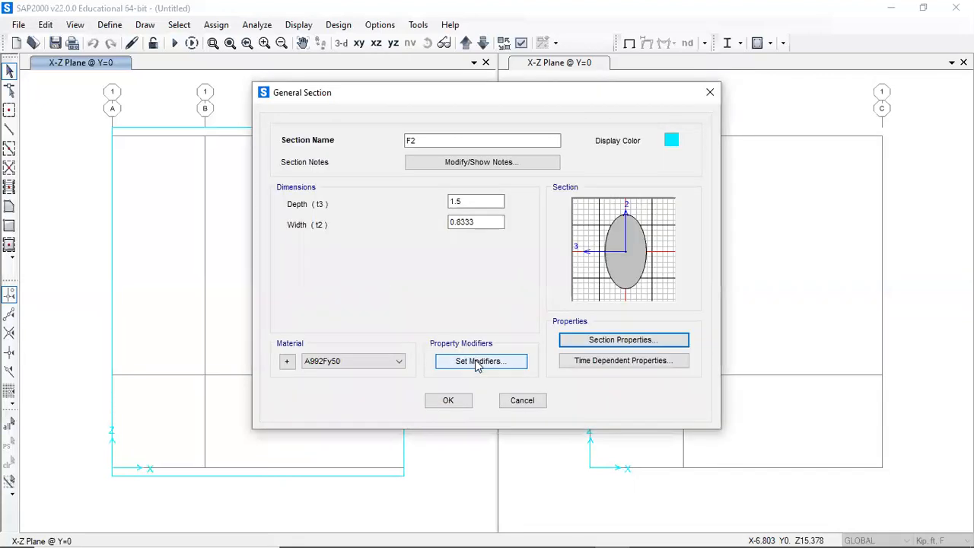
{"action": "left_click", "coordinate": [448, 403]}
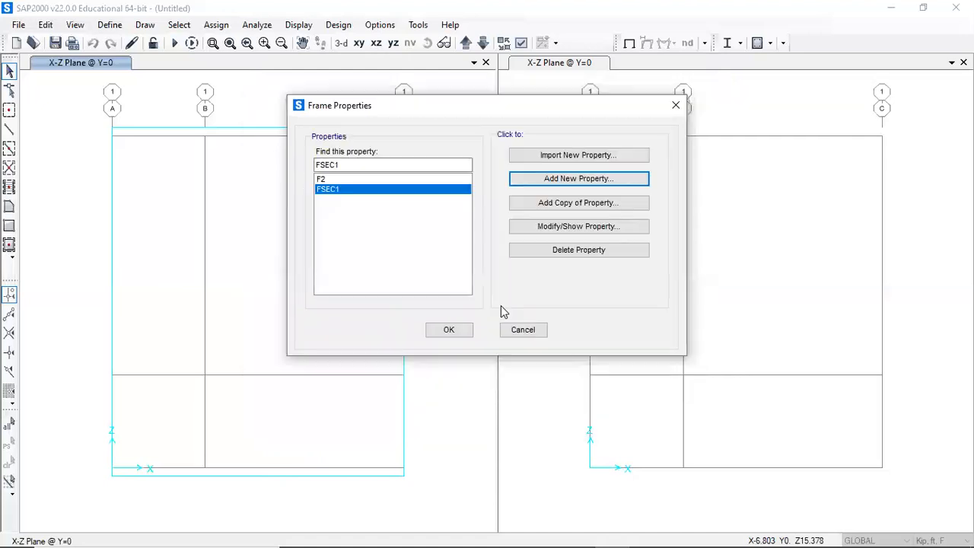
{"action": "left_click", "coordinate": [449, 330]}
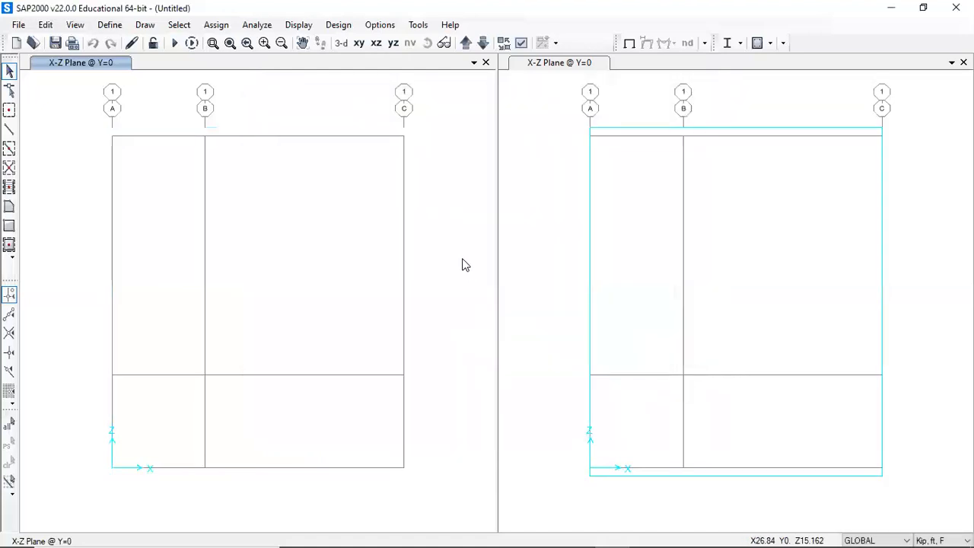
- Set the DEAD load pattern's self weight multiplier to 0
{"action": "left_click", "coordinate": [109, 24]}
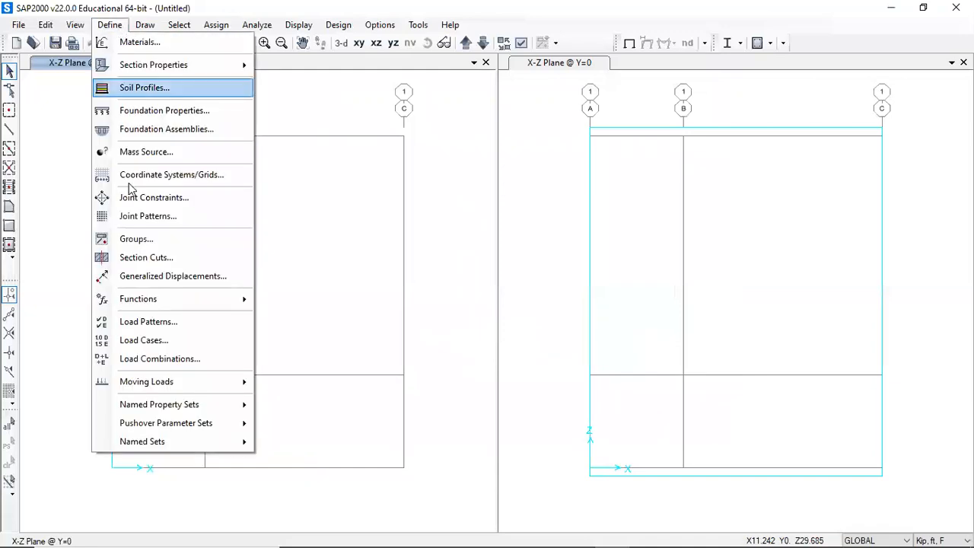
{"action": "left_click", "coordinate": [147, 322]}
{"action": "double_click", "coordinate": [445, 238]}
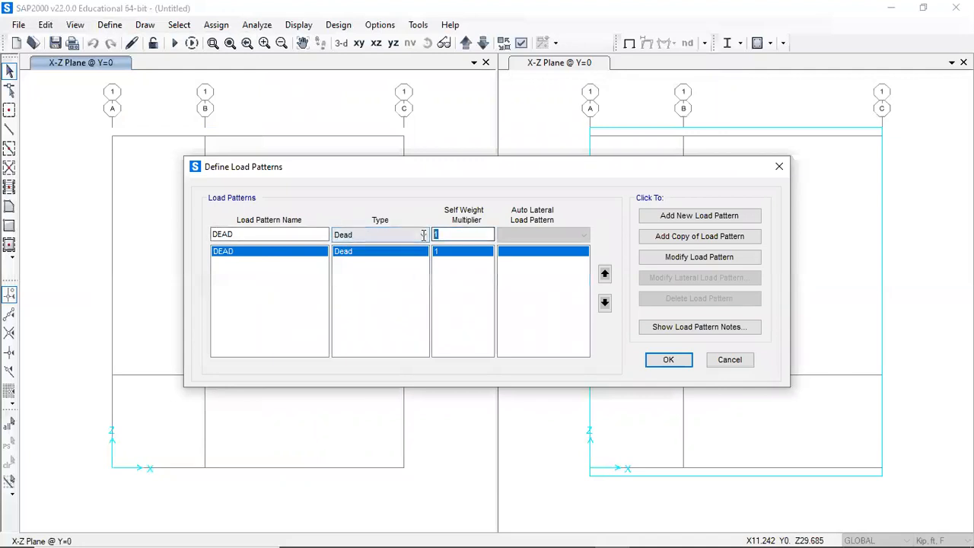
{"action": "type", "text": "0"}
{"action": "left_click", "coordinate": [658, 258]}
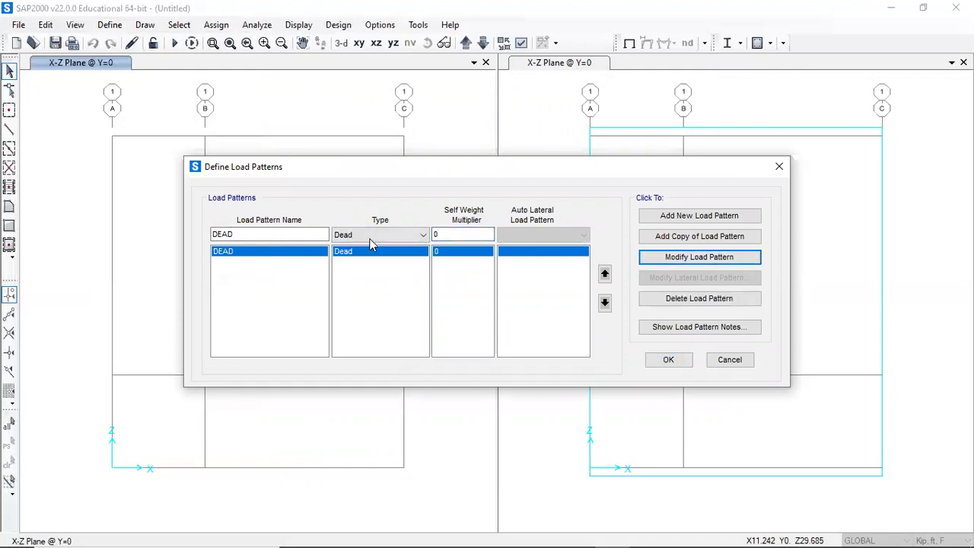
- Add a load pattern named LL of type Live
{"action": "type", "text": "3"}
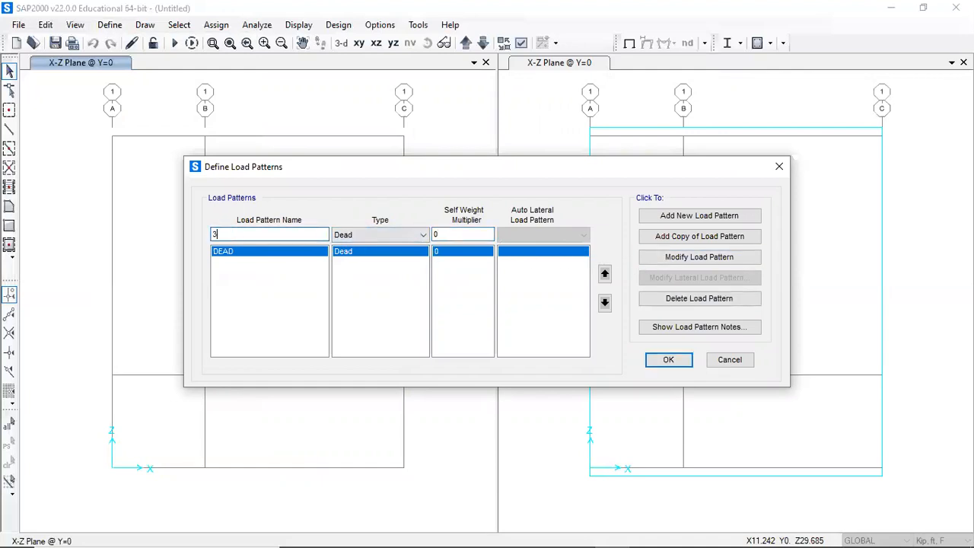
{"action": "key", "text": "Tab"}
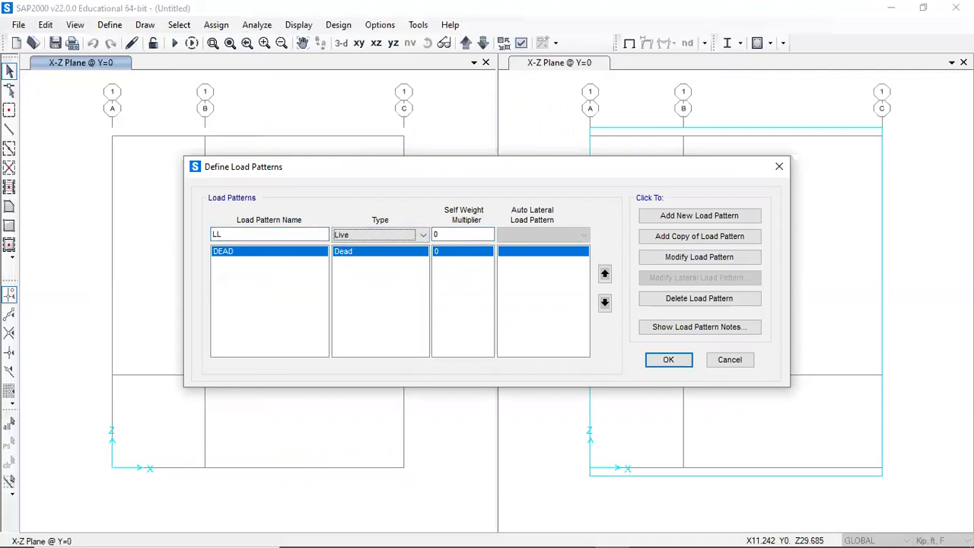
{"action": "left_click", "coordinate": [666, 218]}
- Add a load pattern named Wind of type Wind with no auto lateral load pattern
{"action": "left_click_drag", "start_coordinate": [322, 233], "coordinate": [111, 225]}
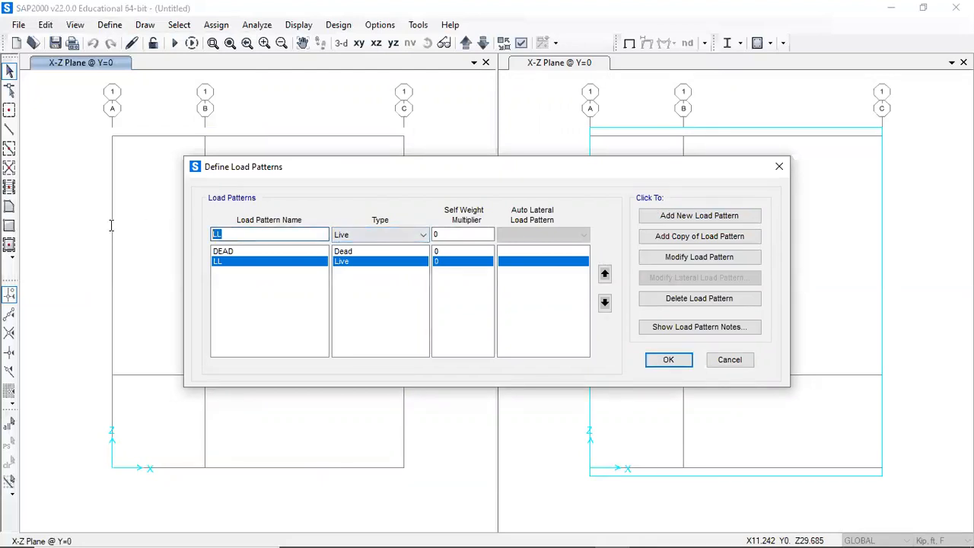
{"action": "type", "text": "W"}
{"action": "key", "text": "Tab"}
{"action": "key", "text": "w"}
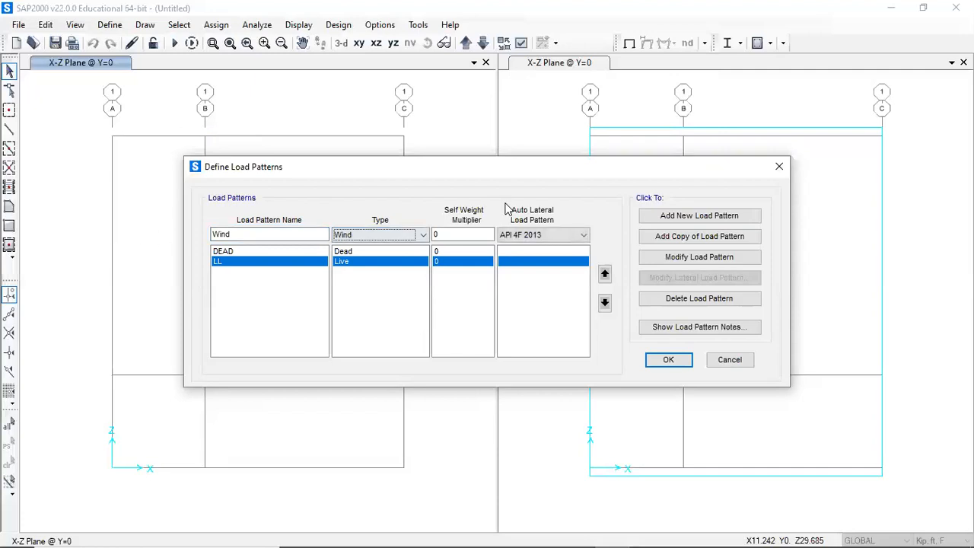
{"action": "left_click", "coordinate": [537, 236]}
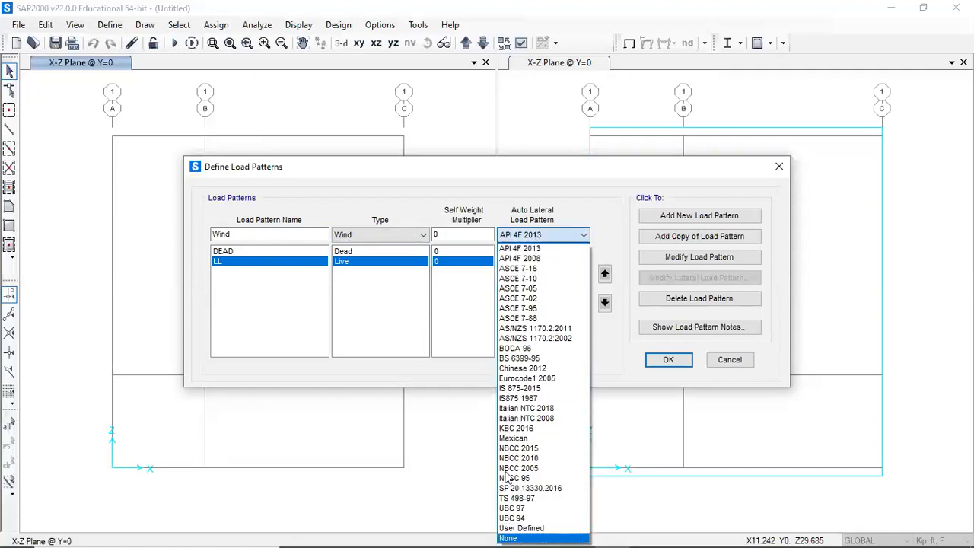
{"action": "key", "text": "Return"}
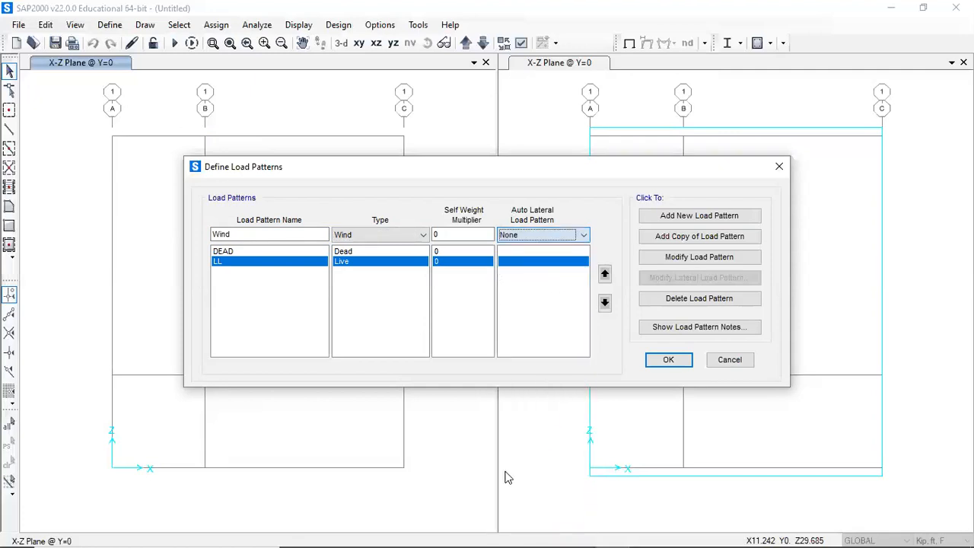
{"action": "left_click", "coordinate": [681, 217]}
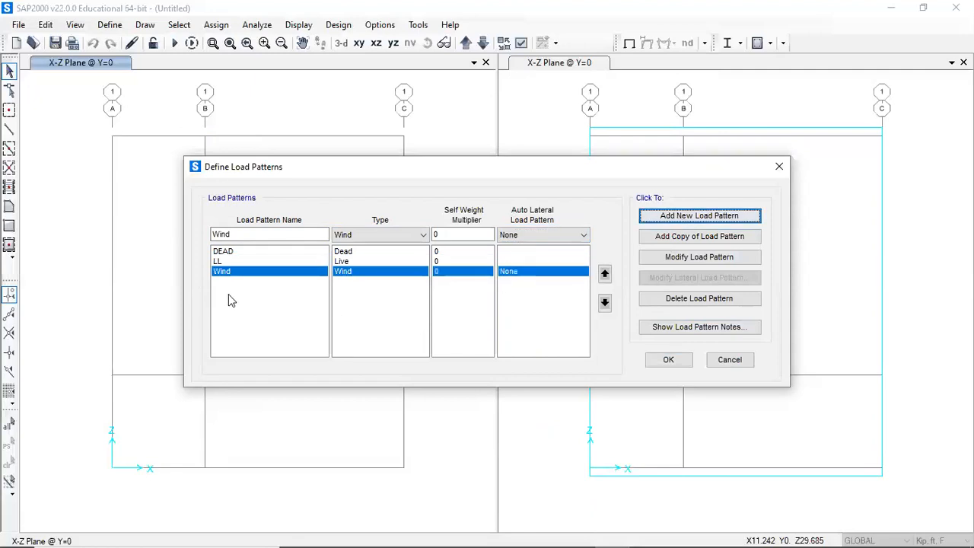
- Check the wind load value in the assignment document and confirm the three load patterns
{"action": "left_click", "coordinate": [516, 490]}
{"action": "scroll", "coordinate": [560, 266], "scroll_direction": "up", "scroll_amount": 3}
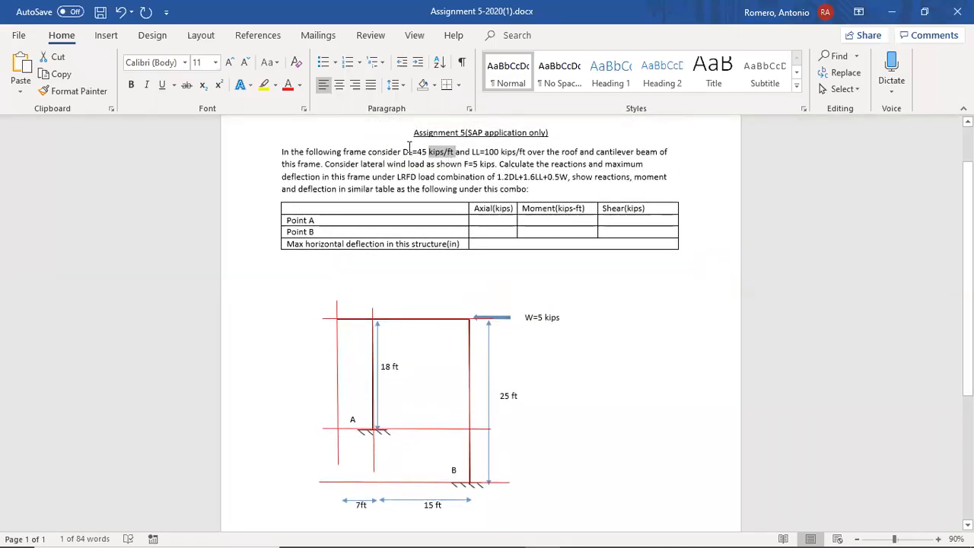
{"action": "left_click", "coordinate": [478, 150]}
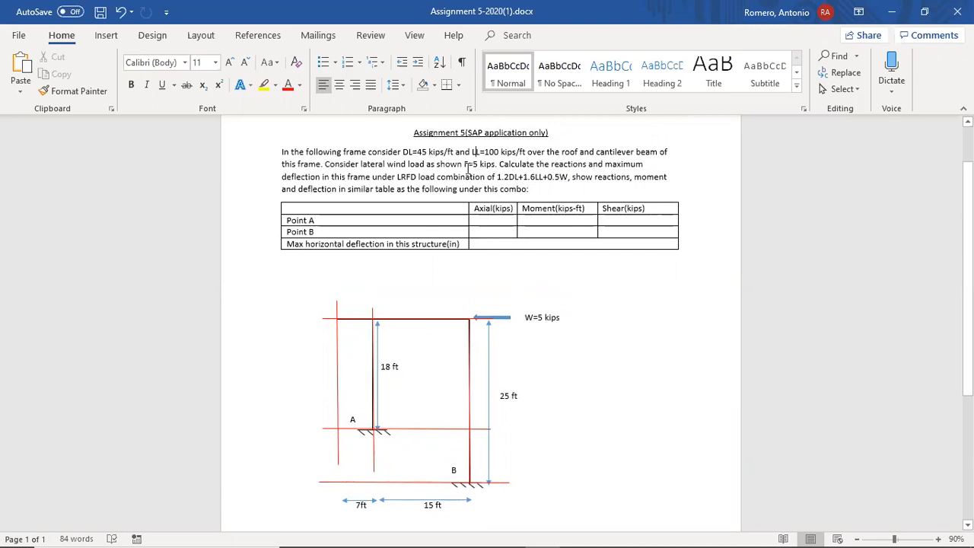
{"action": "left_click_drag", "start_coordinate": [457, 163], "coordinate": [487, 164]}
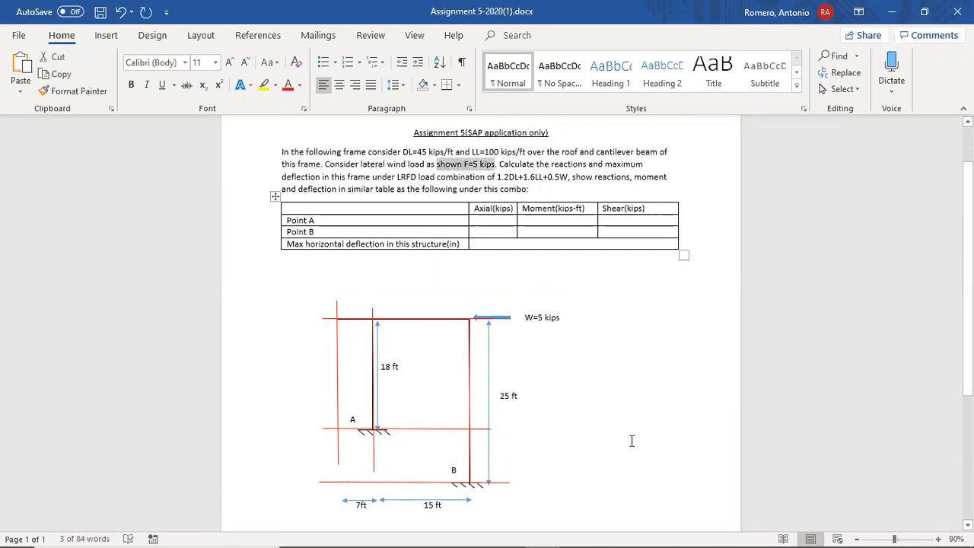
{"action": "key", "text": "alt+Tab"}
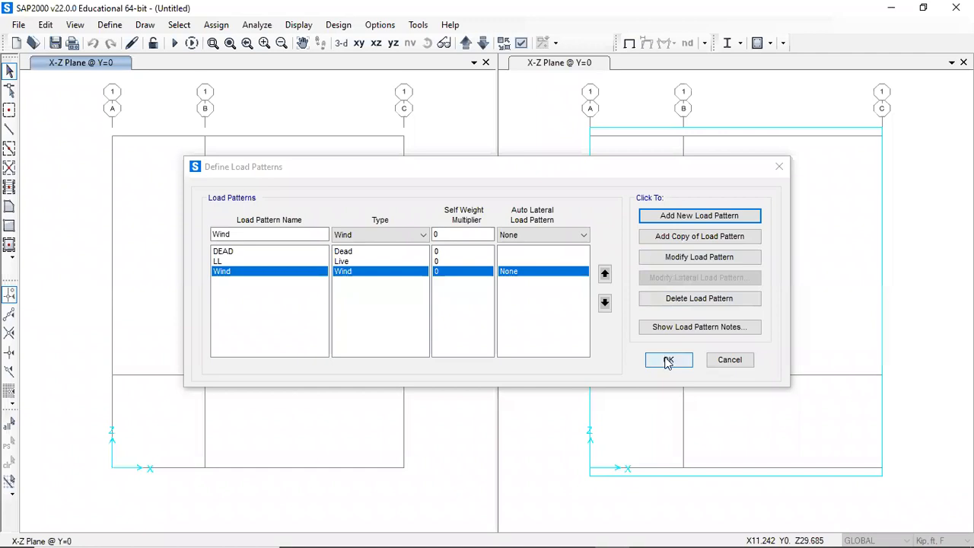
{"action": "left_click", "coordinate": [668, 361]}
- Add a new linear static load case named 1.2DL+1.6LL+0.5W, copying the combination text from the assignment
{"action": "left_click", "coordinate": [110, 25]}
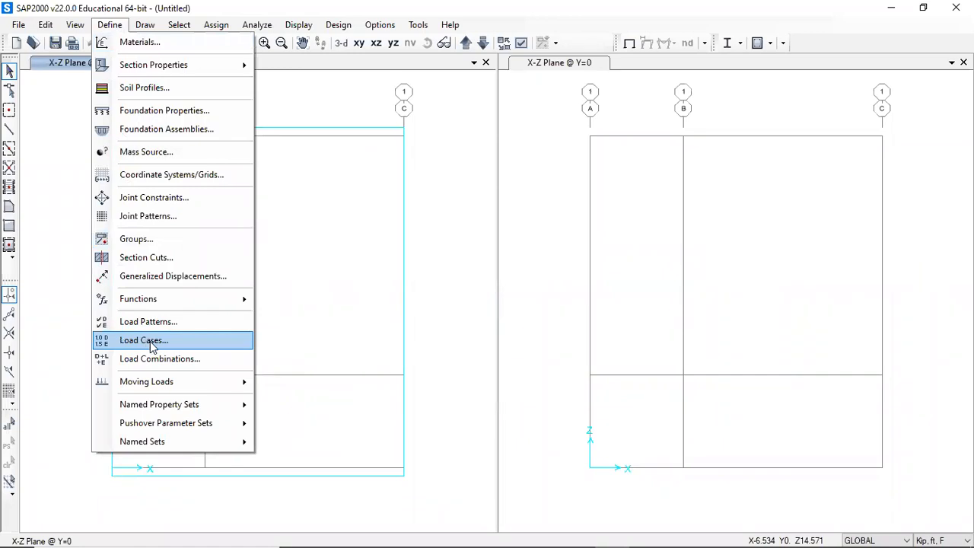
{"action": "left_click", "coordinate": [150, 340]}
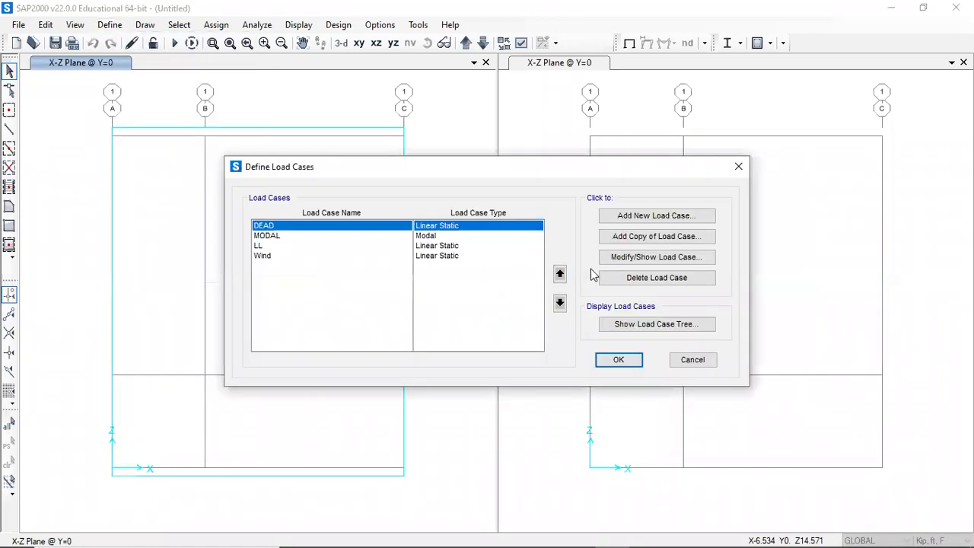
{"action": "left_click", "coordinate": [624, 218]}
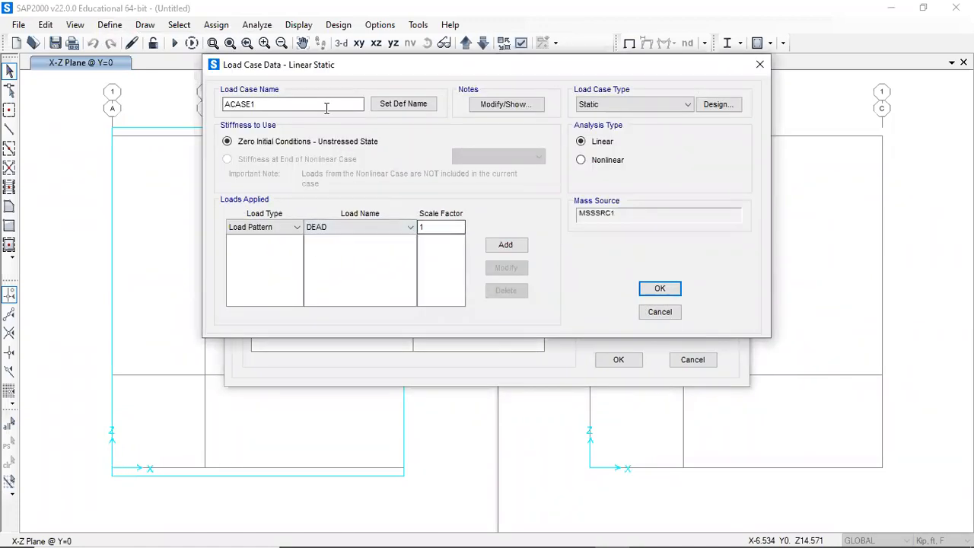
{"action": "double_click", "coordinate": [278, 105]}
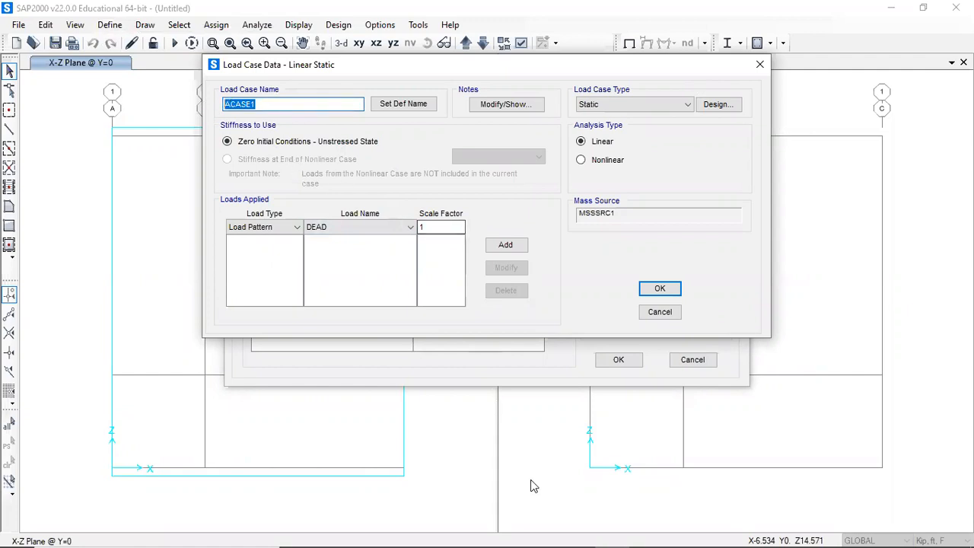
{"action": "key", "text": "alt+Tab"}
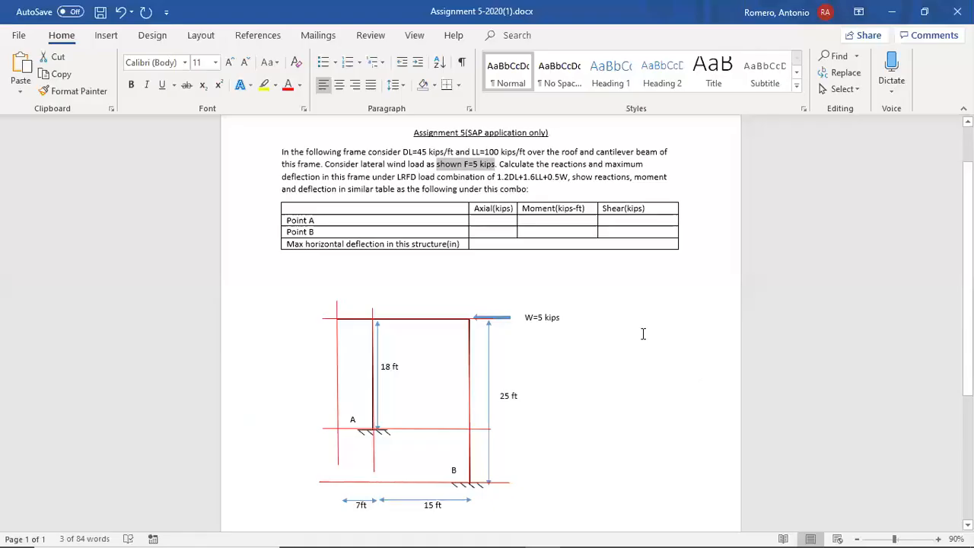
{"action": "mouse_move", "coordinate": [498, 176]}
{"action": "left_mouse_down"}
{"action": "mouse_move", "coordinate": [565, 177]}
{"action": "mouse_move", "coordinate": [501, 177]}
{"action": "left_mouse_up"}
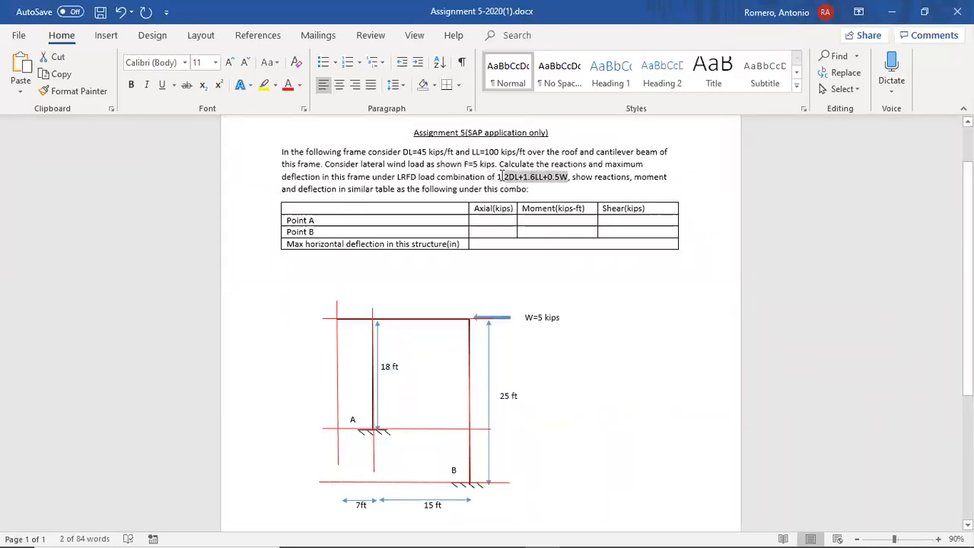
{"action": "right_click", "coordinate": [497, 176]}
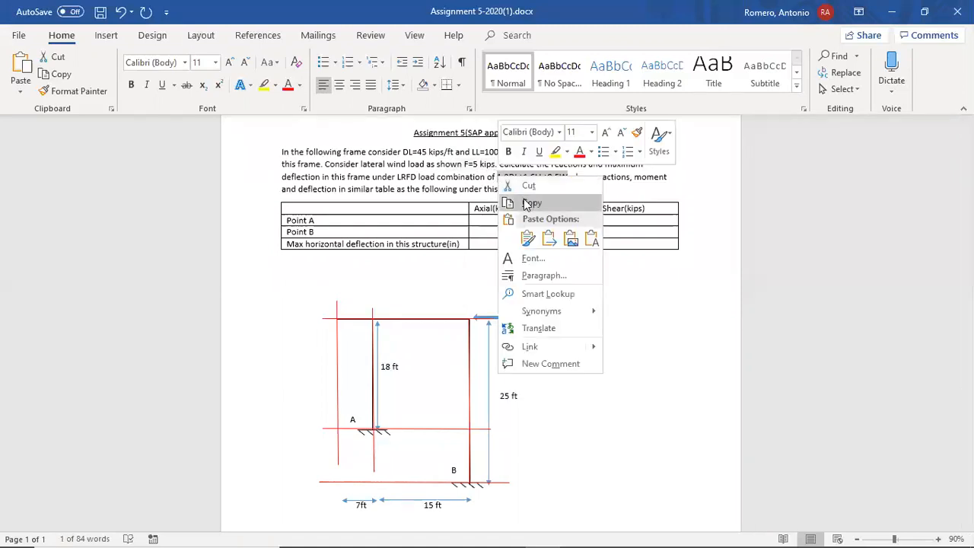
{"action": "left_click", "coordinate": [530, 204]}
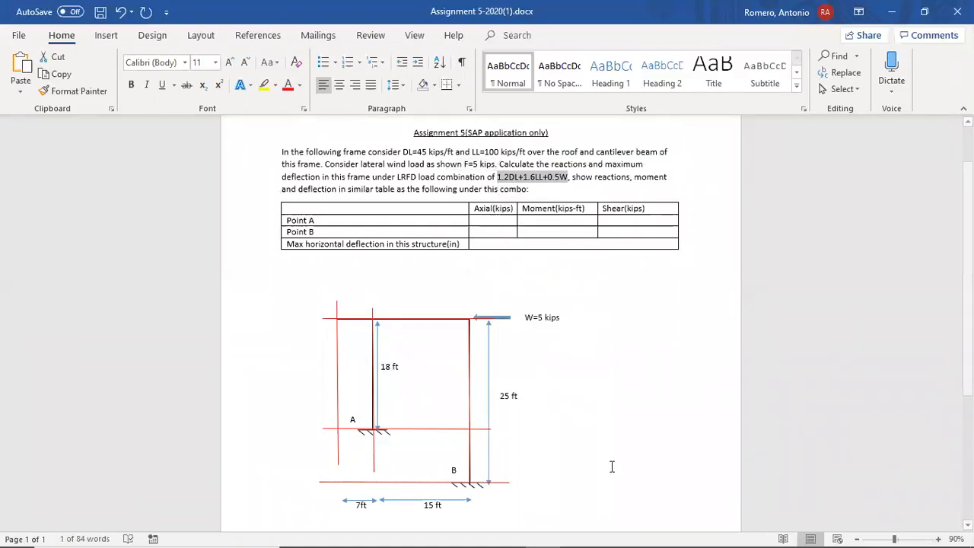
{"action": "key", "text": "alt+Tab"}
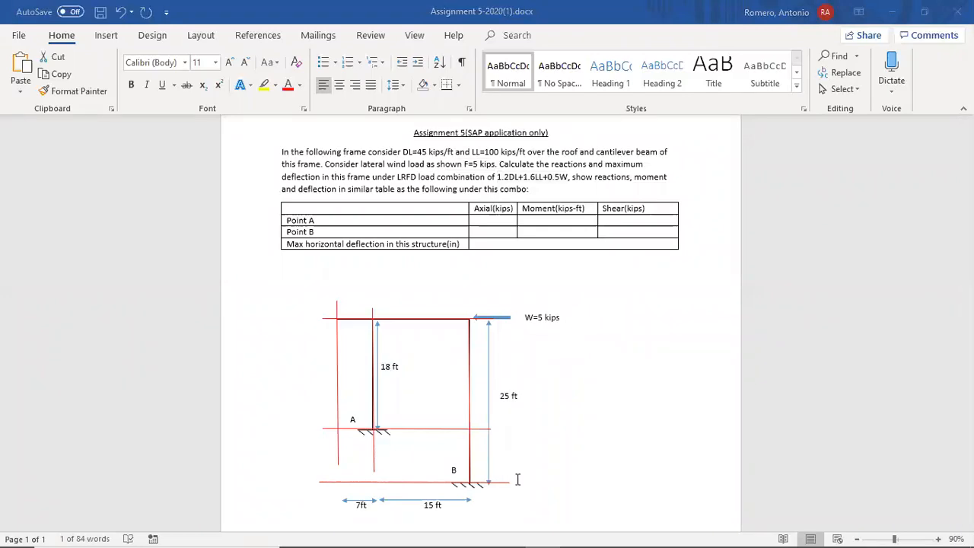
{"action": "left_click", "coordinate": [271, 102]}
{"action": "double_click", "coordinate": [274, 104]}
{"action": "key", "text": "ctrl+v"}
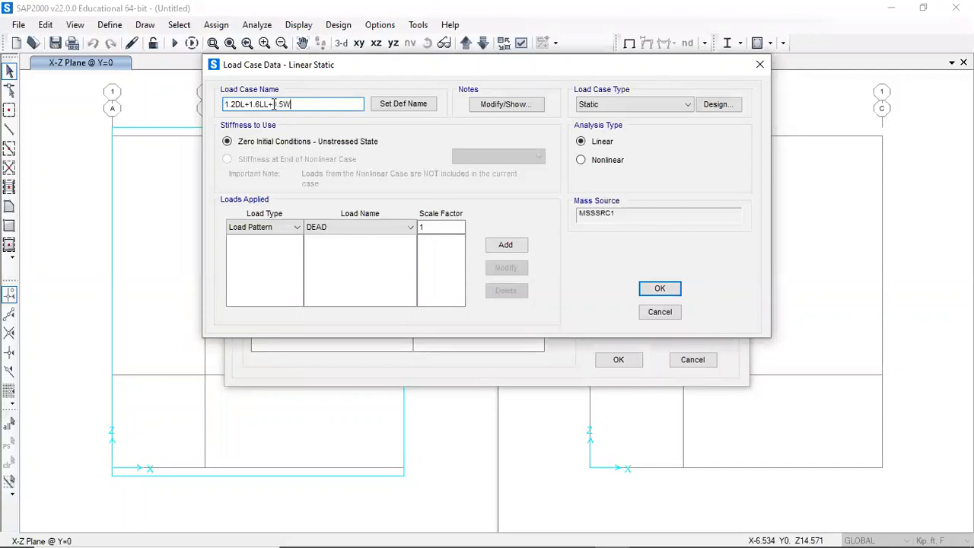
- Add DEAD with scale factor 1.2 and LL with scale factor 1.6 to the load case
{"action": "left_click", "coordinate": [419, 228]}
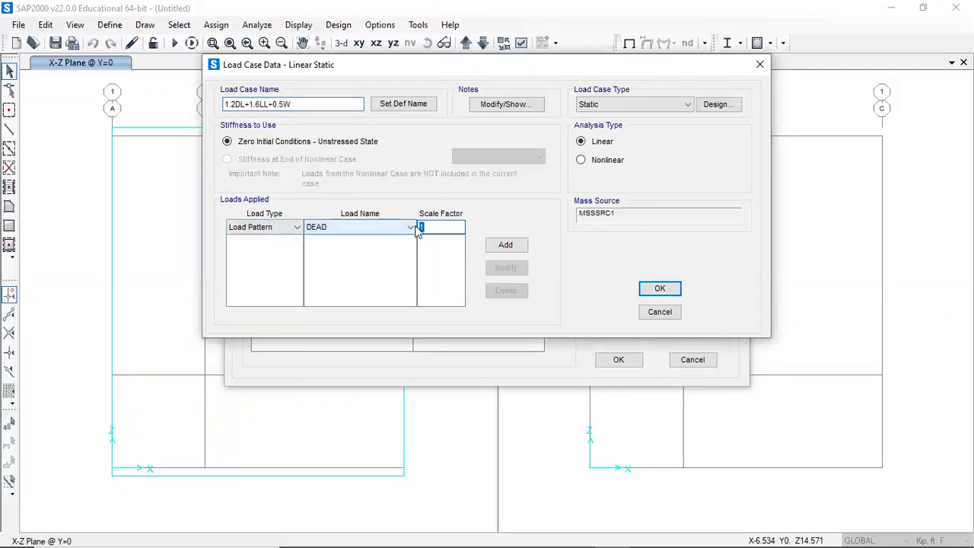
{"action": "type", "text": "1.2"}
{"action": "left_click", "coordinate": [505, 244]}
{"action": "left_click", "coordinate": [336, 229]}
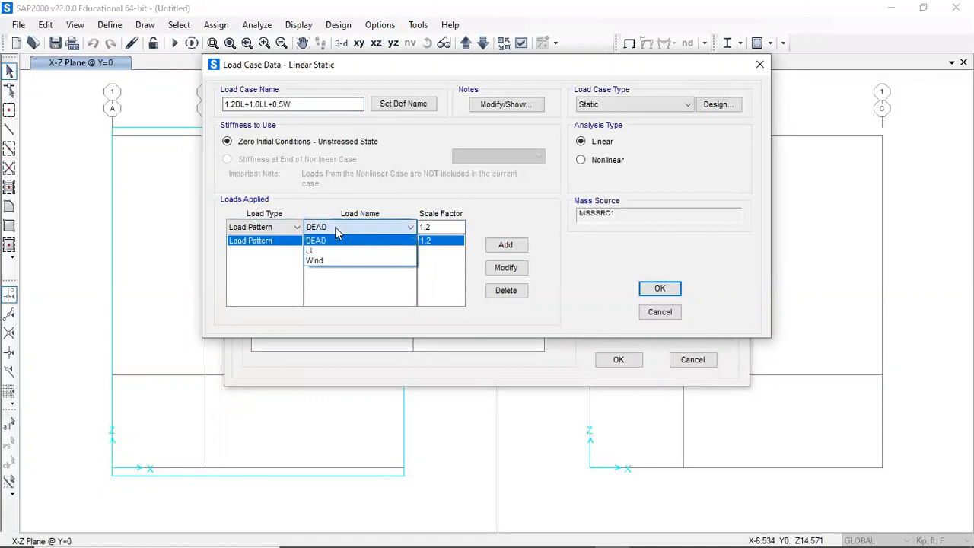
{"action": "left_click", "coordinate": [338, 251]}
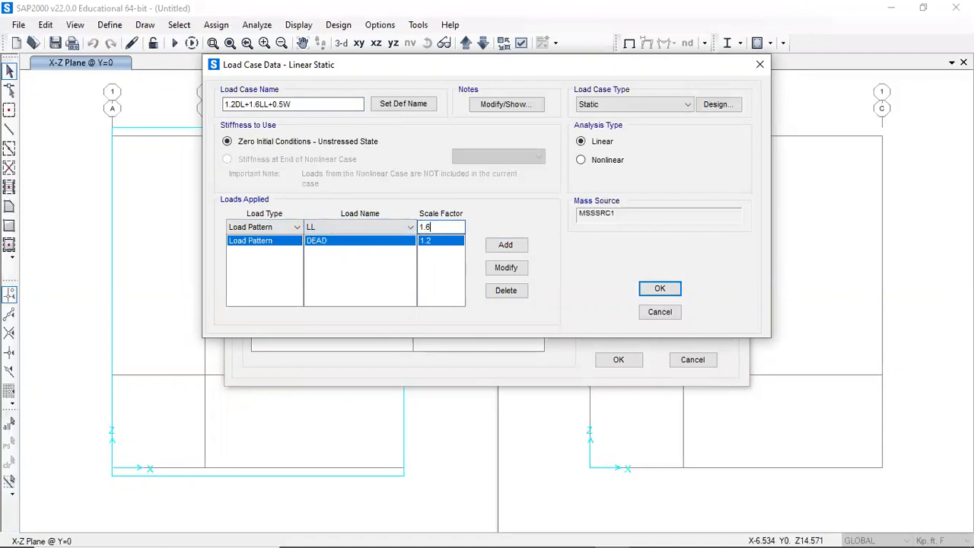
{"action": "left_click", "coordinate": [502, 245]}
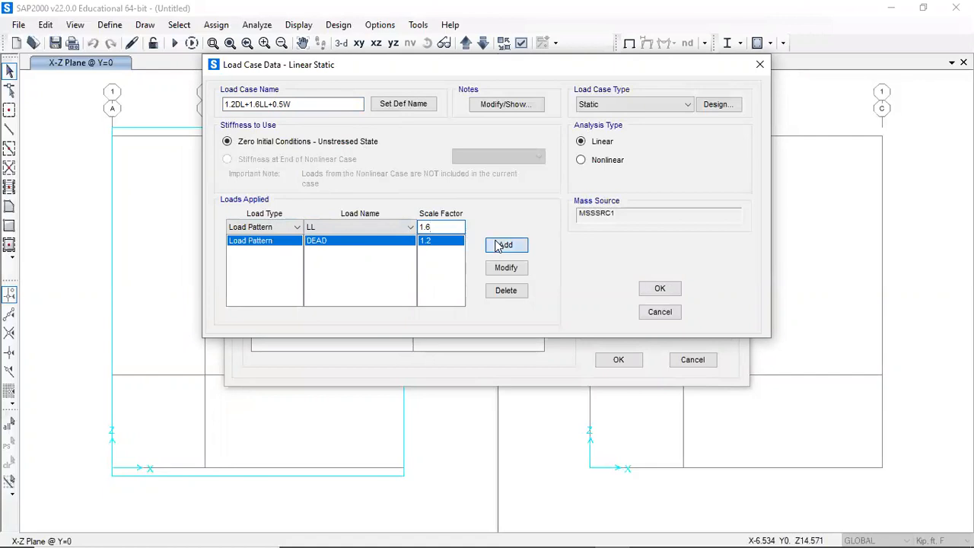
- Add the Wind load pattern with scale factor 0.5 to the load case and close the load case dialogs
{"action": "left_click", "coordinate": [365, 229]}
{"action": "left_click", "coordinate": [350, 261]}
{"action": "key", "text": "Tab"}
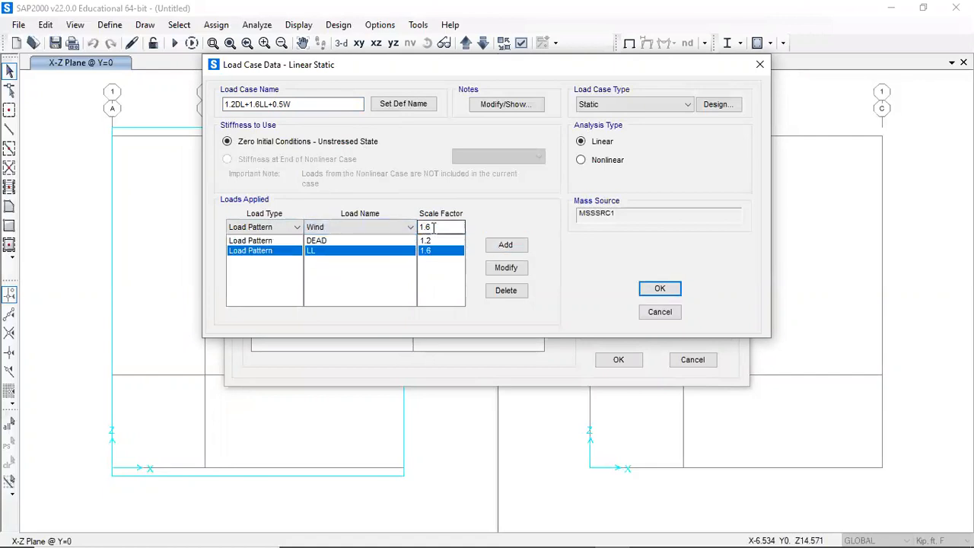
{"action": "type", "text": "0"}
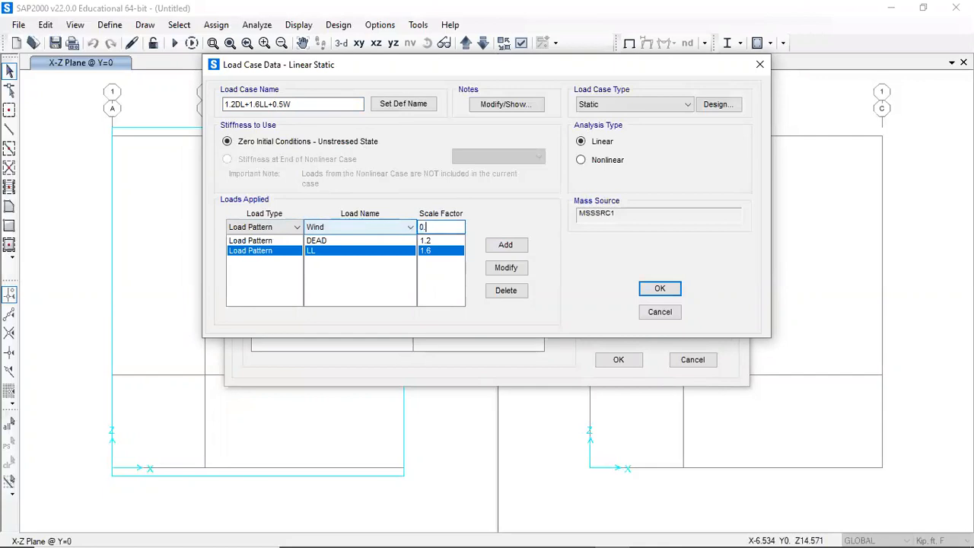
{"action": "type", "text": ".5"}
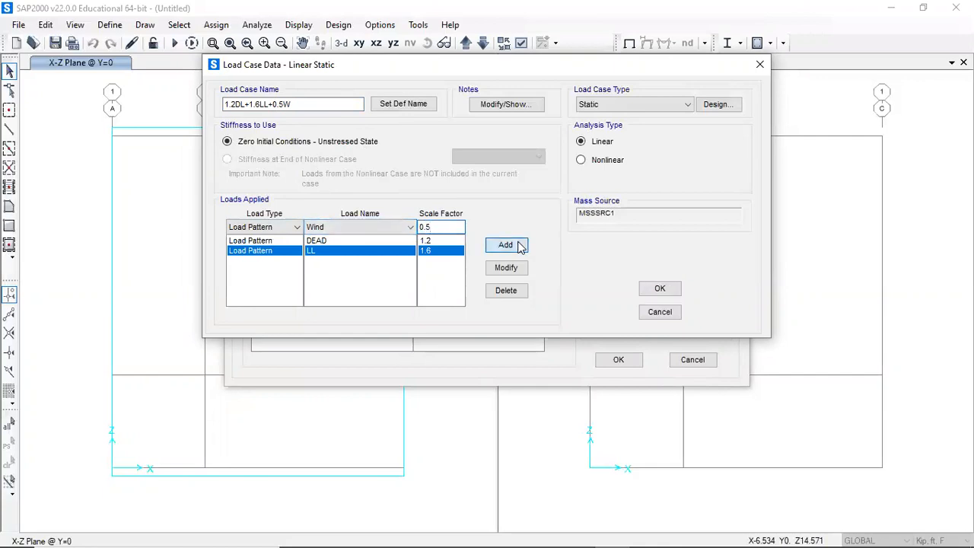
{"action": "left_click", "coordinate": [518, 245]}
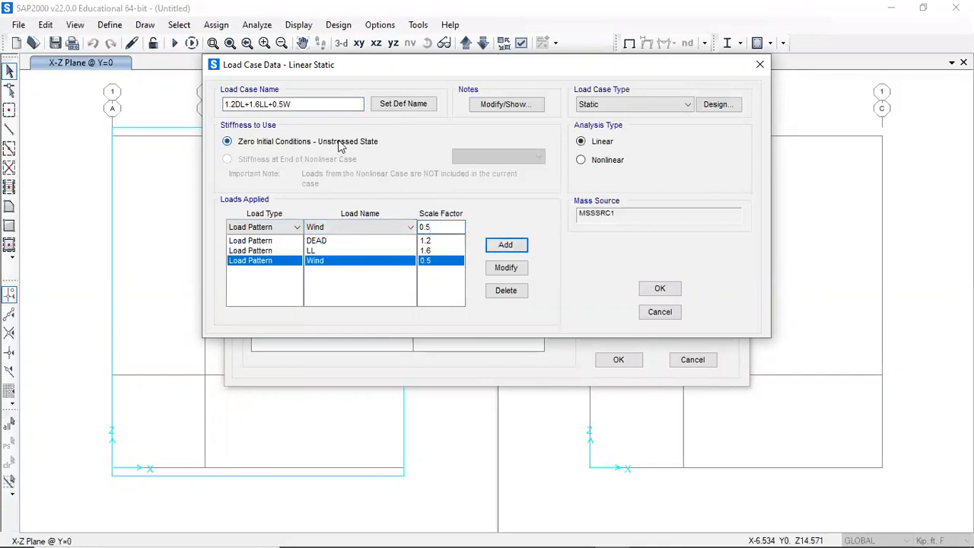
{"action": "left_click", "coordinate": [676, 292]}
{"action": "left_click", "coordinate": [617, 359]}
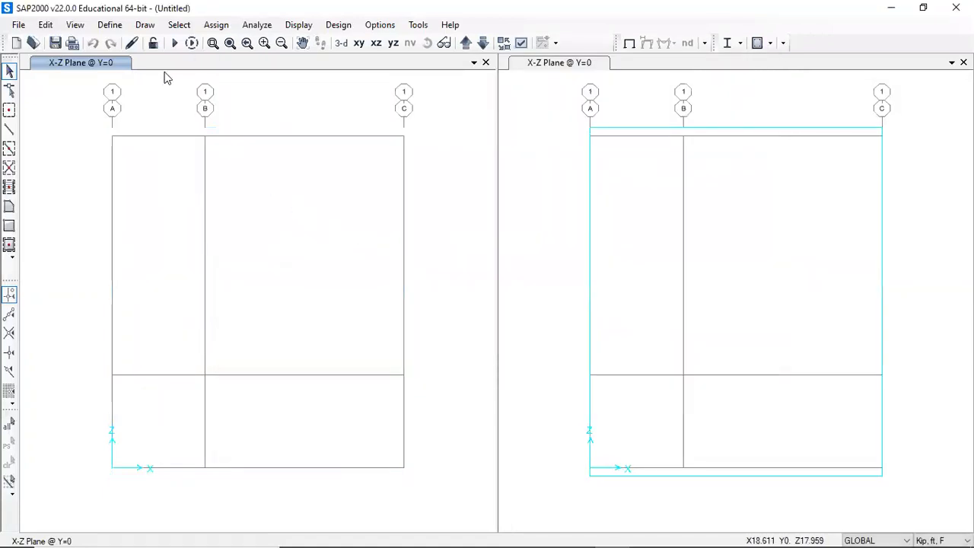
- Draw a frame along the roof from grid A to grid C and down grid C to the base
{"action": "left_click", "coordinate": [112, 25]}
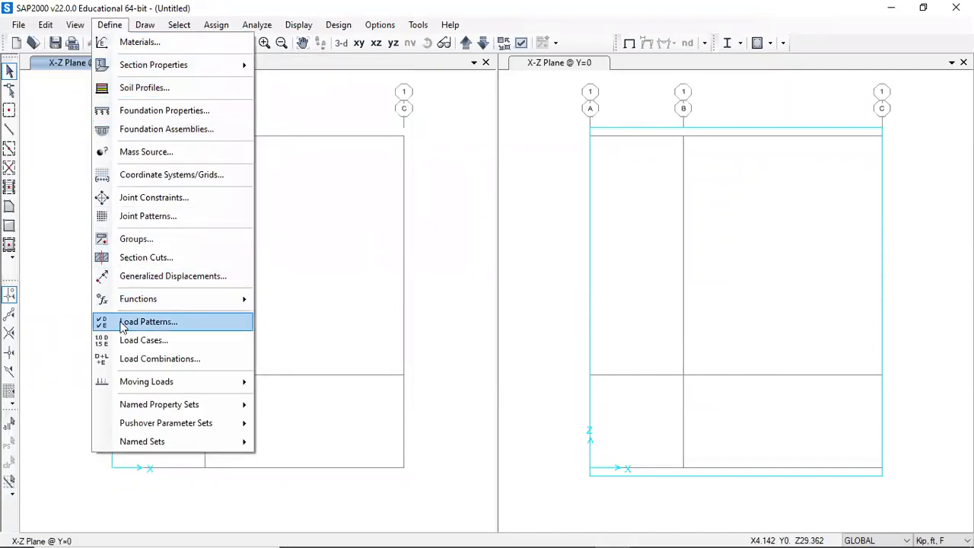
{"action": "left_click", "coordinate": [66, 280]}
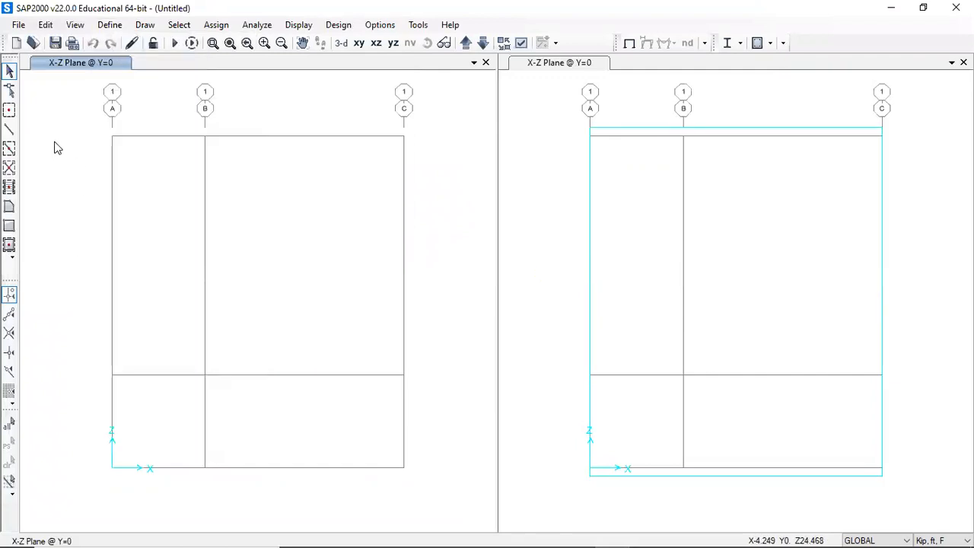
{"action": "left_click", "coordinate": [11, 132]}
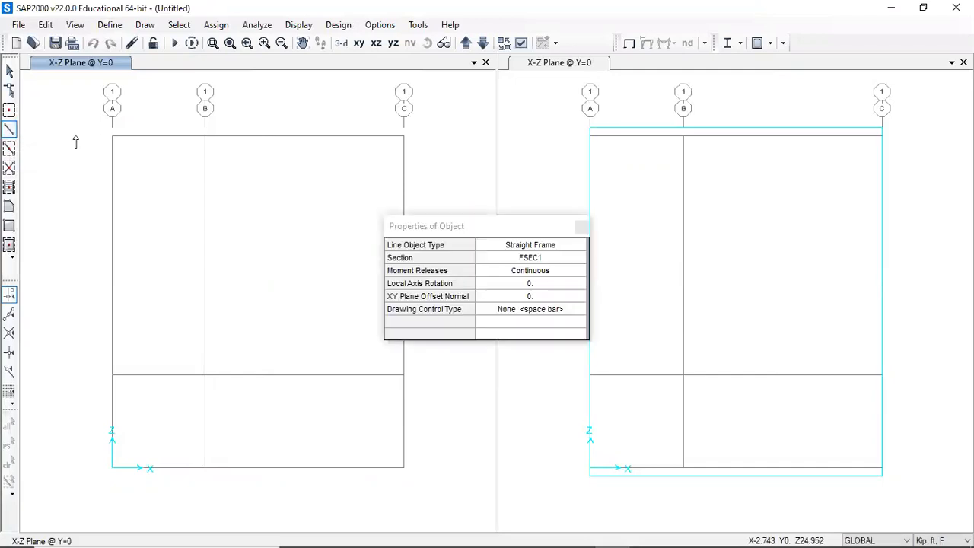
{"action": "left_click", "coordinate": [113, 137]}
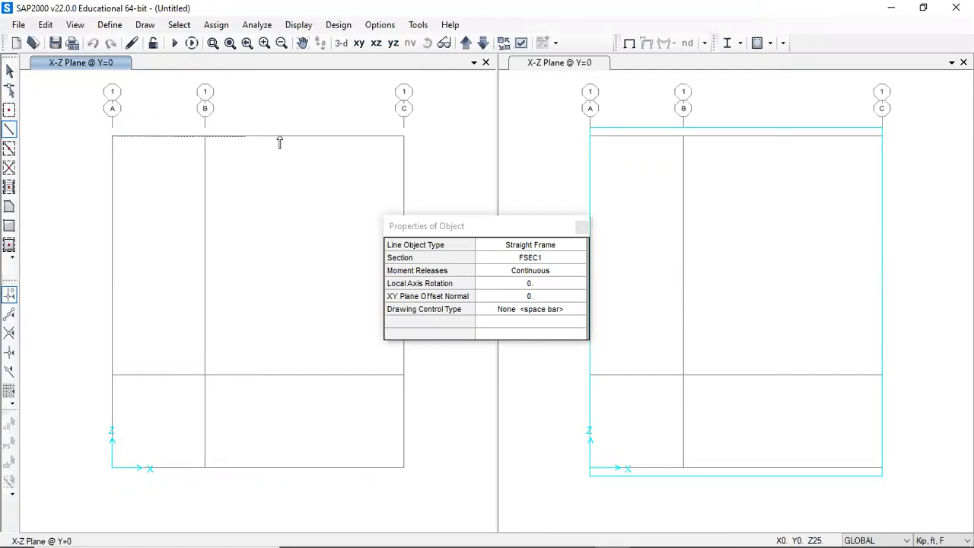
{"action": "left_click", "coordinate": [404, 137]}
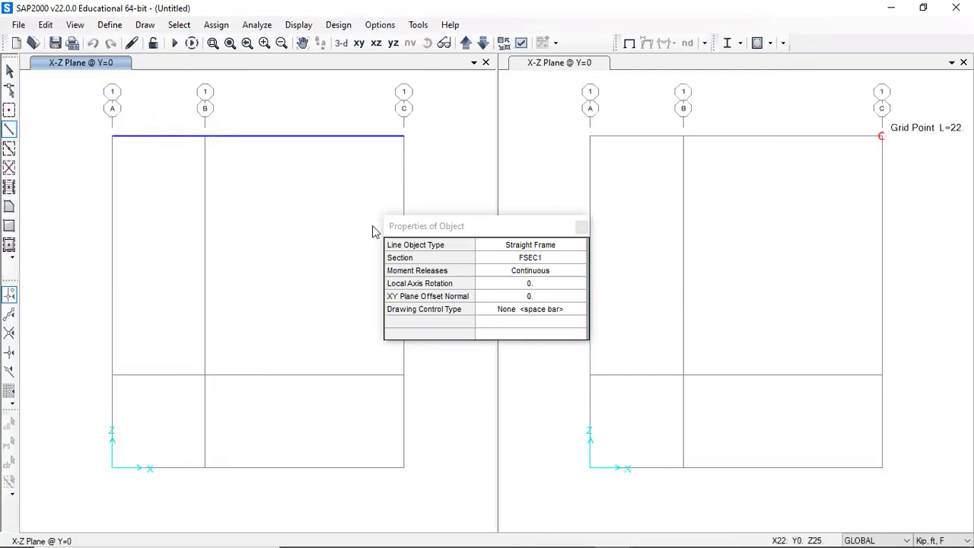
{"action": "left_click", "coordinate": [404, 468]}
{"action": "key", "text": "Escape"}
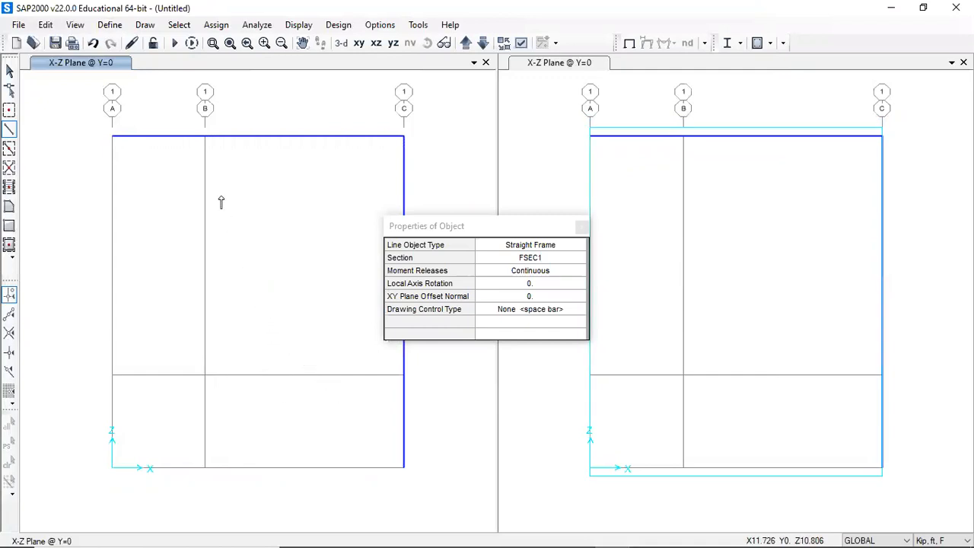
- Draw a column frame along grid B from the roof down to the intermediate grid level
{"action": "left_click", "coordinate": [9, 130]}
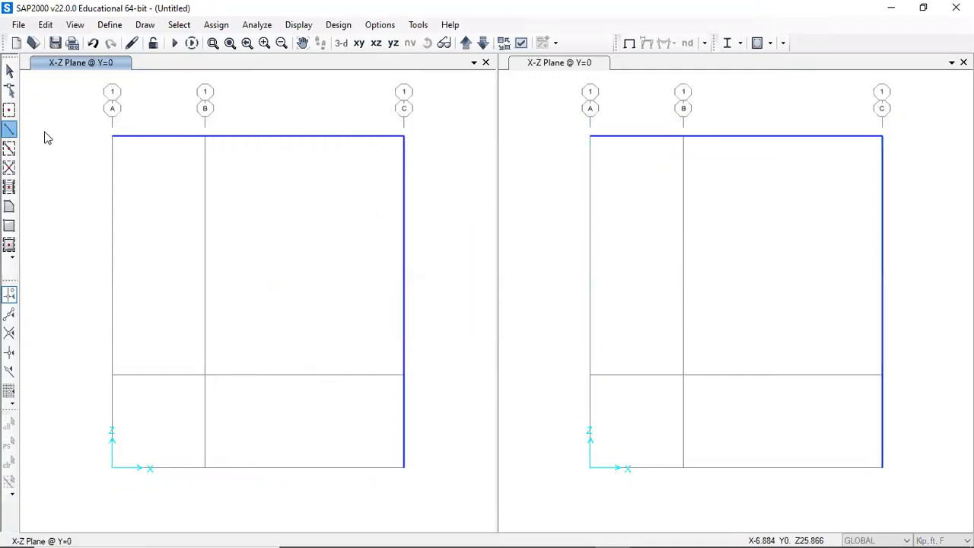
{"action": "left_click", "coordinate": [204, 137]}
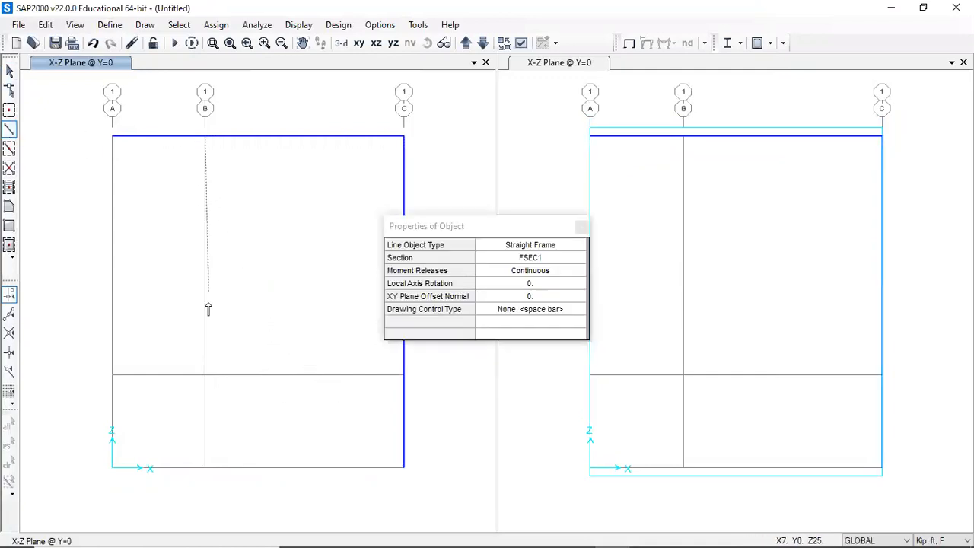
{"action": "left_click", "coordinate": [204, 374]}
{"action": "key", "text": "Escape"}
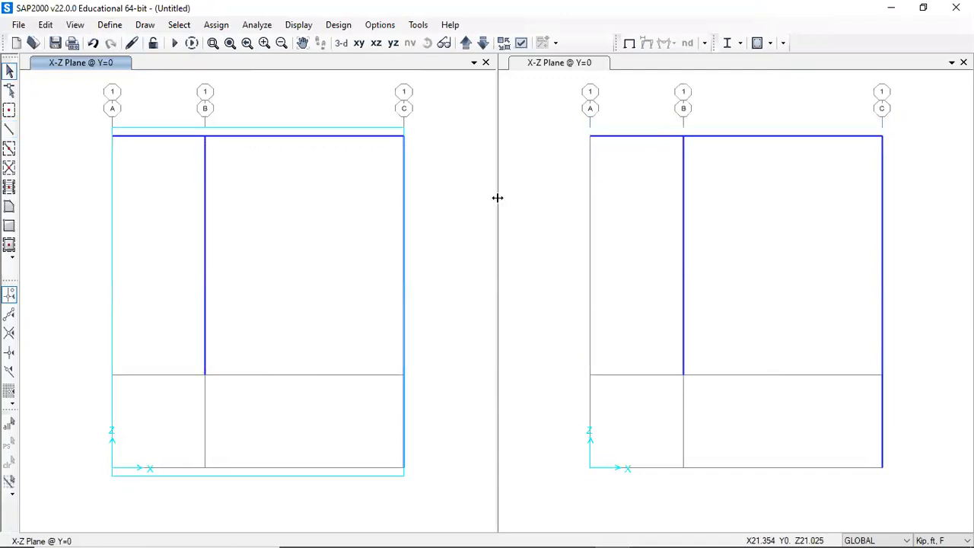
- Turn on frame section labels in the display options for the current window
{"action": "left_click", "coordinate": [521, 44]}
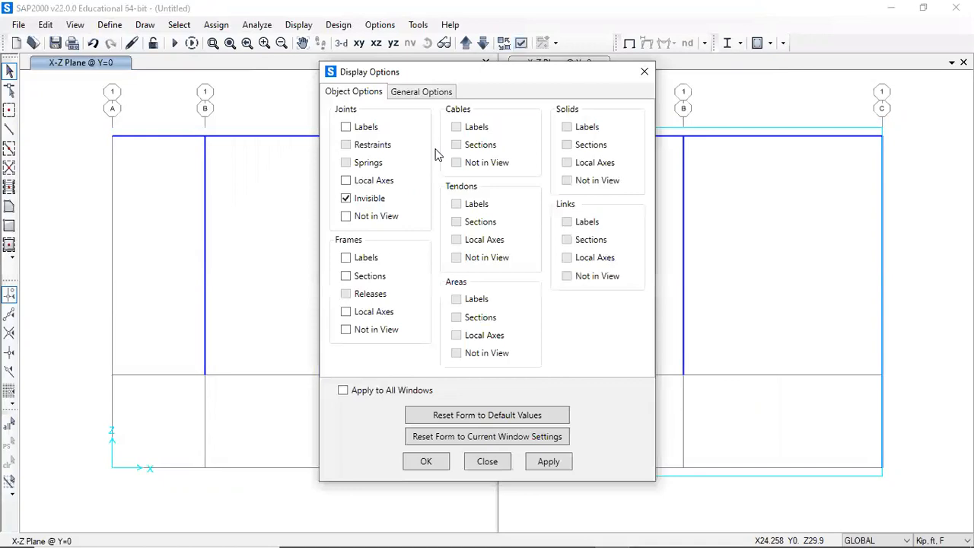
{"action": "left_click", "coordinate": [346, 277]}
{"action": "left_click_drag", "start_coordinate": [500, 78], "coordinate": [657, 79]}
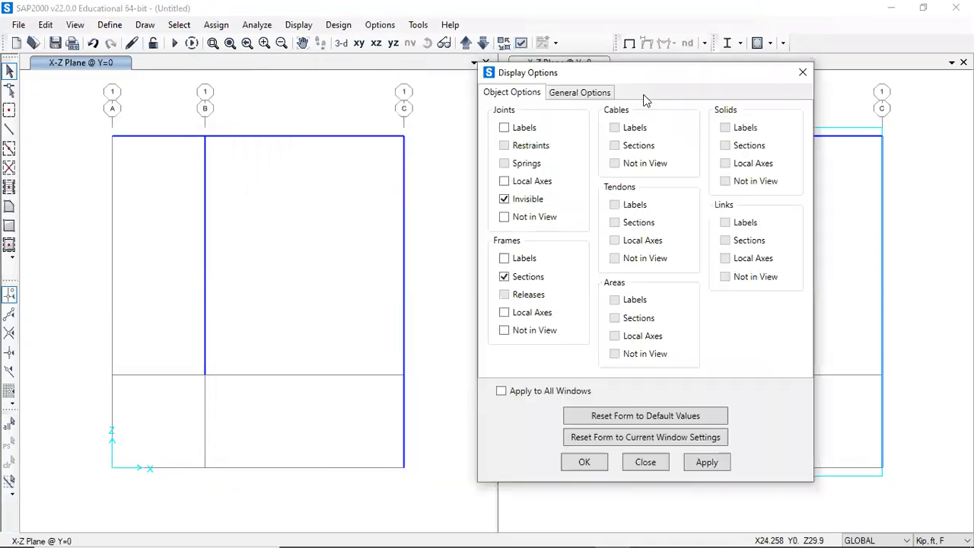
{"action": "left_click", "coordinate": [705, 461]}
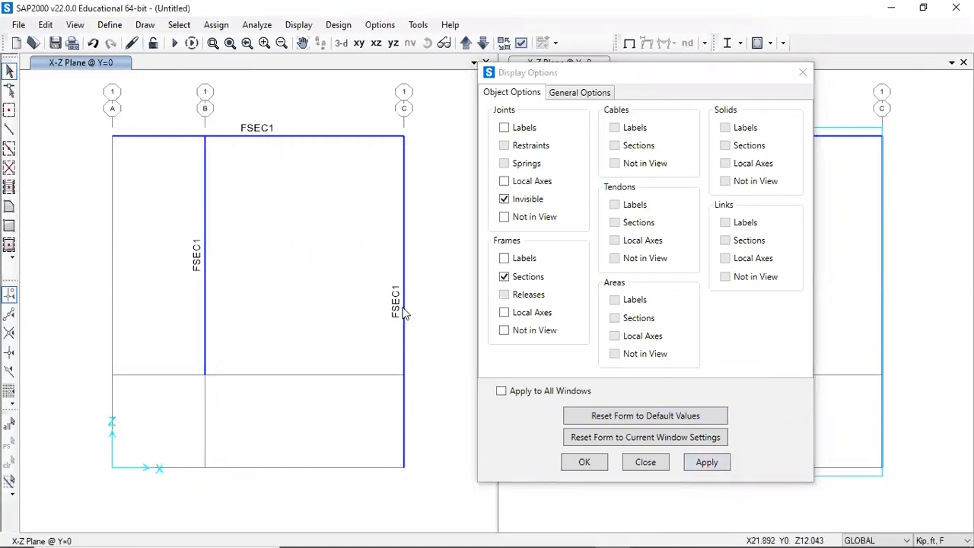
{"action": "left_click", "coordinate": [583, 463]}
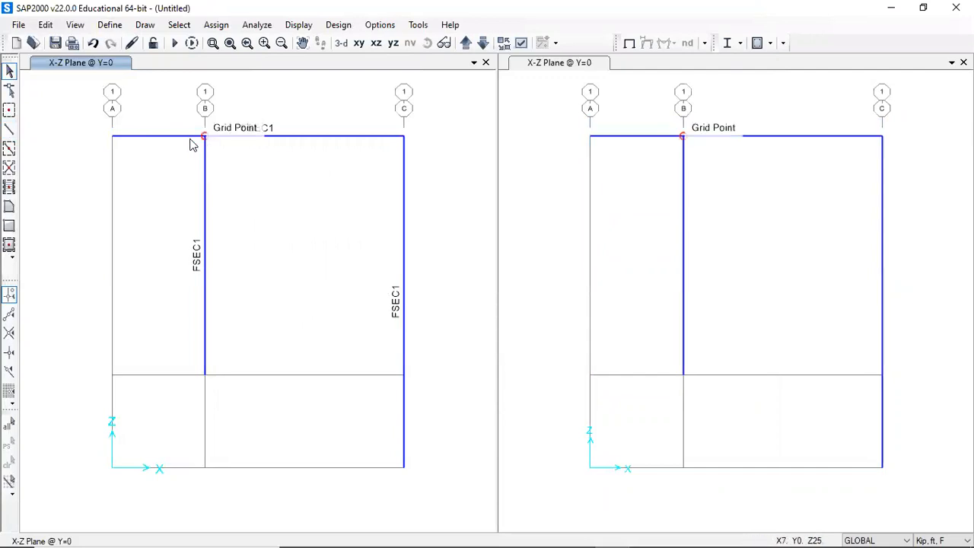
- Change the roof beam's section property to F2
{"action": "left_click", "coordinate": [258, 137]}
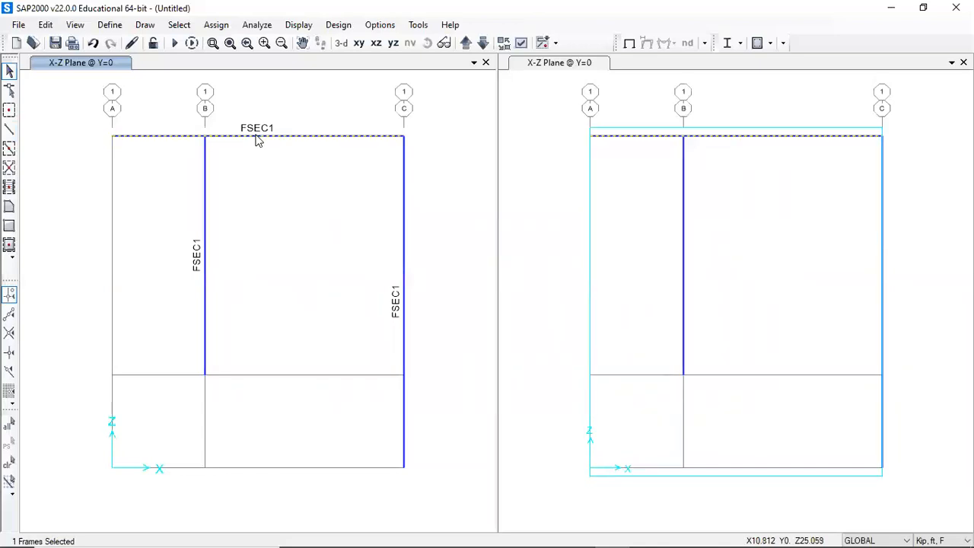
{"action": "double_click", "coordinate": [259, 137]}
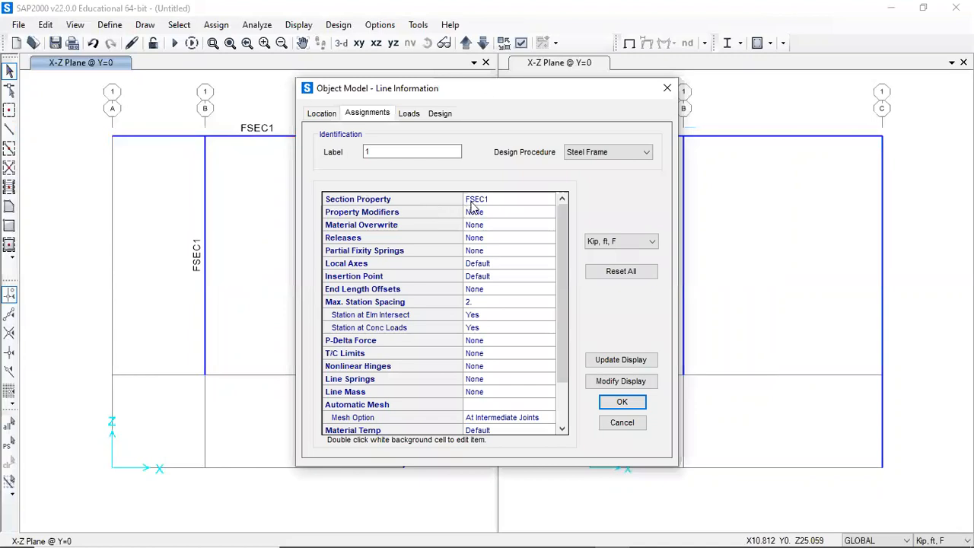
{"action": "double_click", "coordinate": [476, 199]}
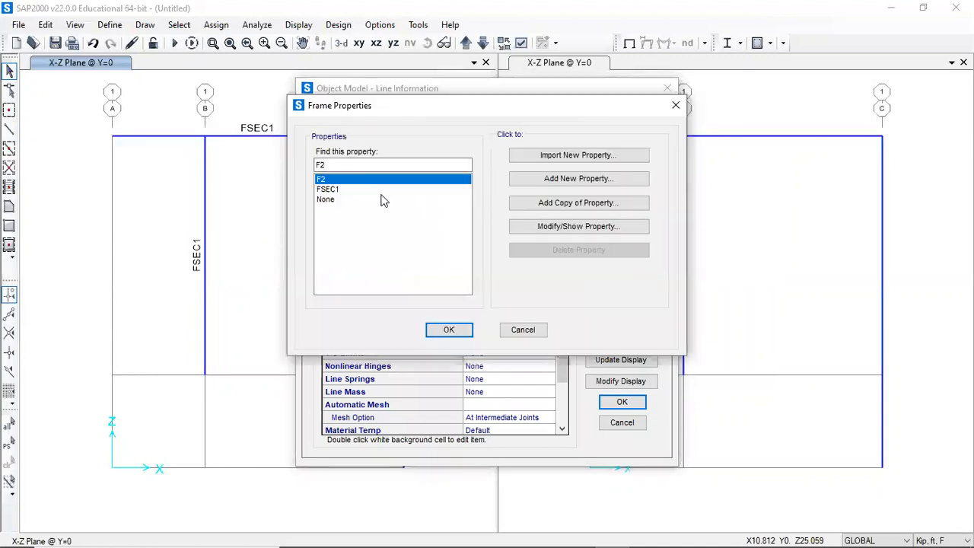
{"action": "left_click", "coordinate": [448, 329]}
{"action": "left_click", "coordinate": [620, 359]}
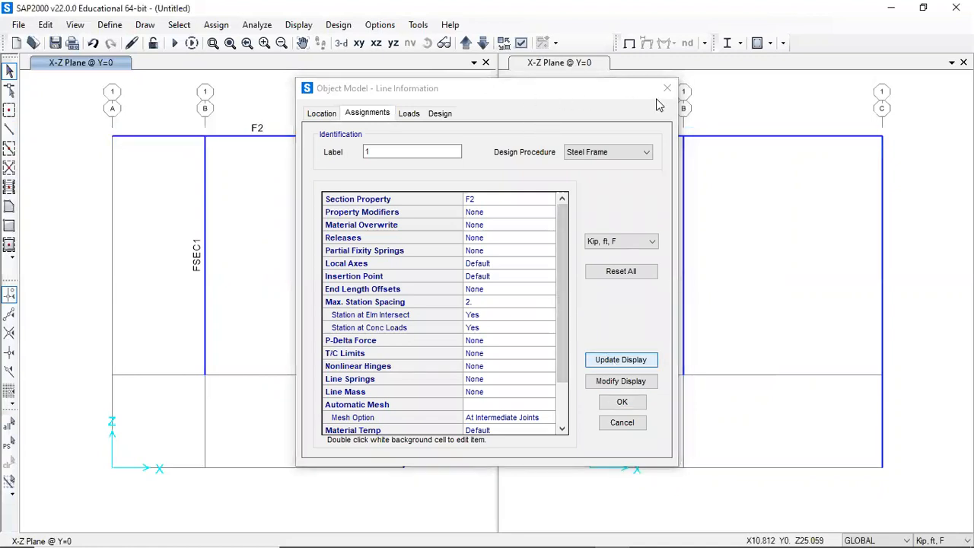
{"action": "left_click_drag", "start_coordinate": [656, 98], "coordinate": [787, 105]}
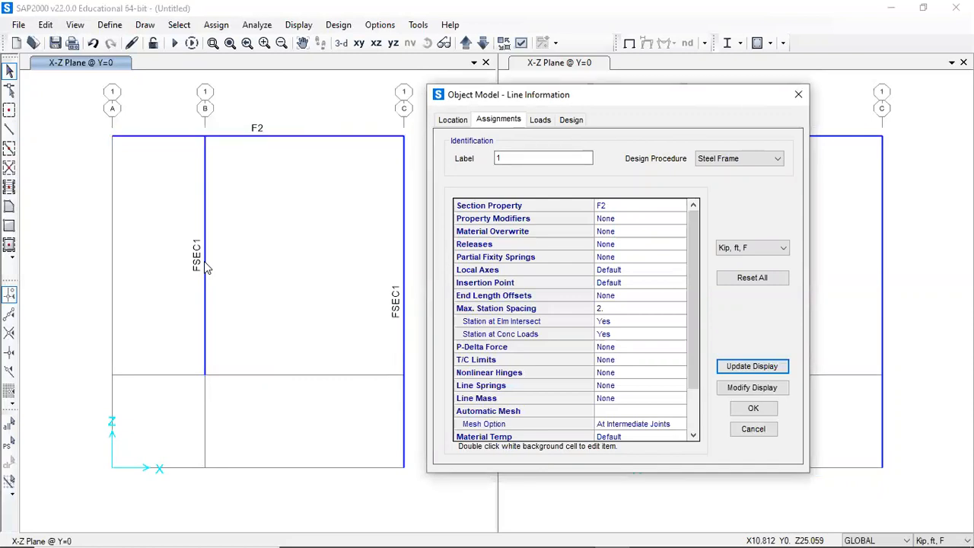
{"action": "left_click", "coordinate": [753, 410]}
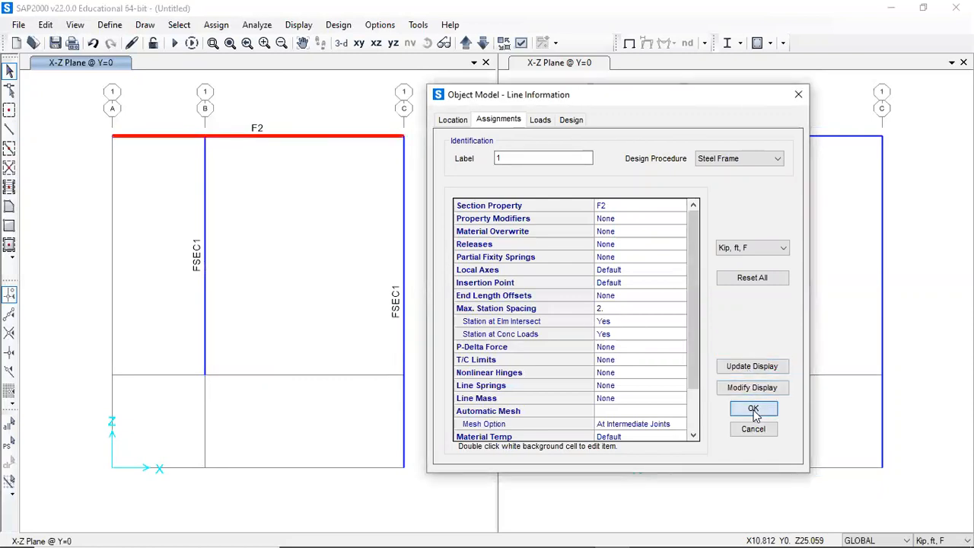
- Change the grid B column's section property to F2
{"action": "left_click", "coordinate": [206, 255]}
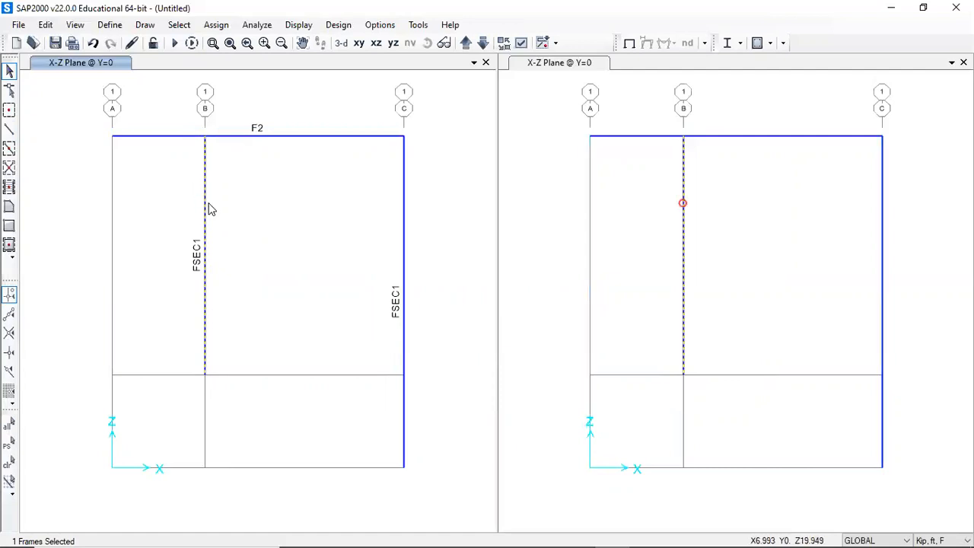
{"action": "right_click", "coordinate": [208, 204]}
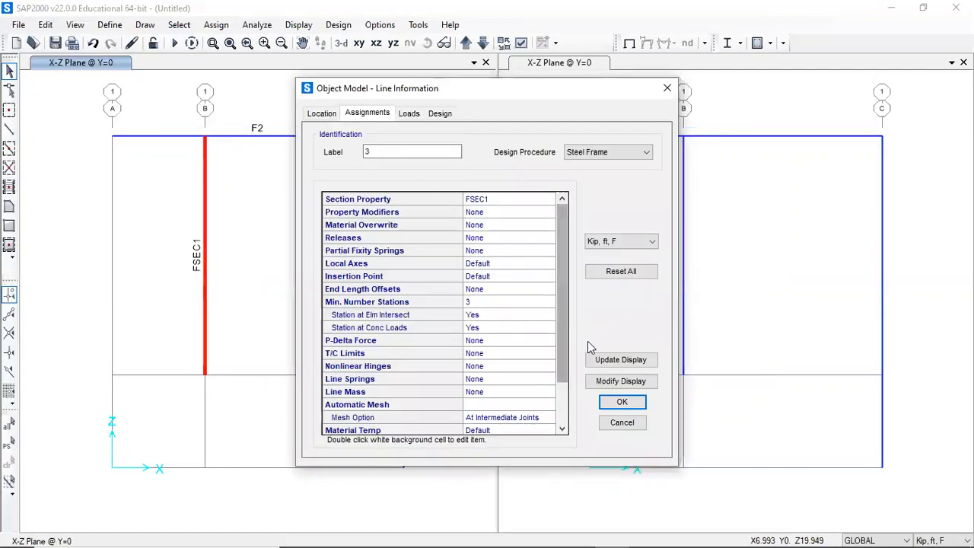
{"action": "left_click", "coordinate": [482, 200]}
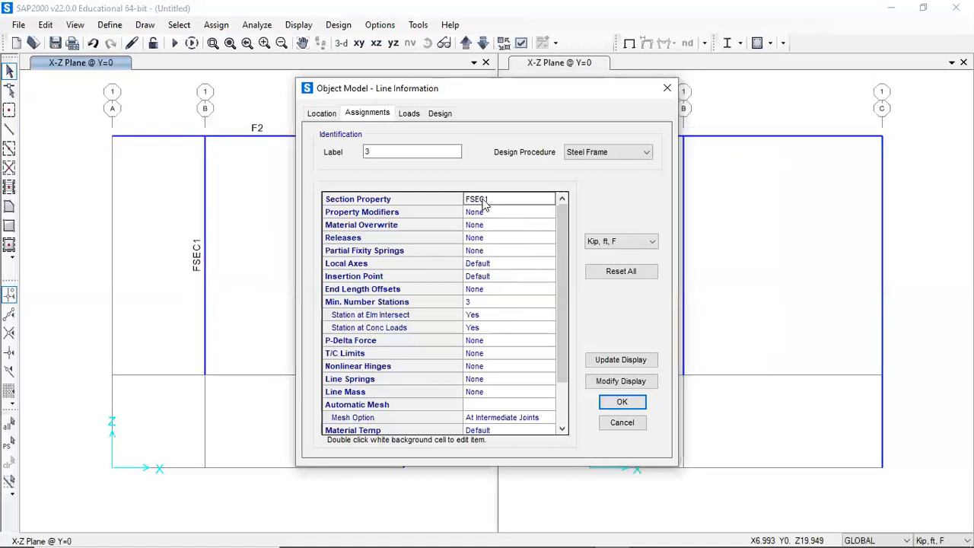
{"action": "double_click", "coordinate": [481, 200]}
{"action": "left_click", "coordinate": [360, 179]}
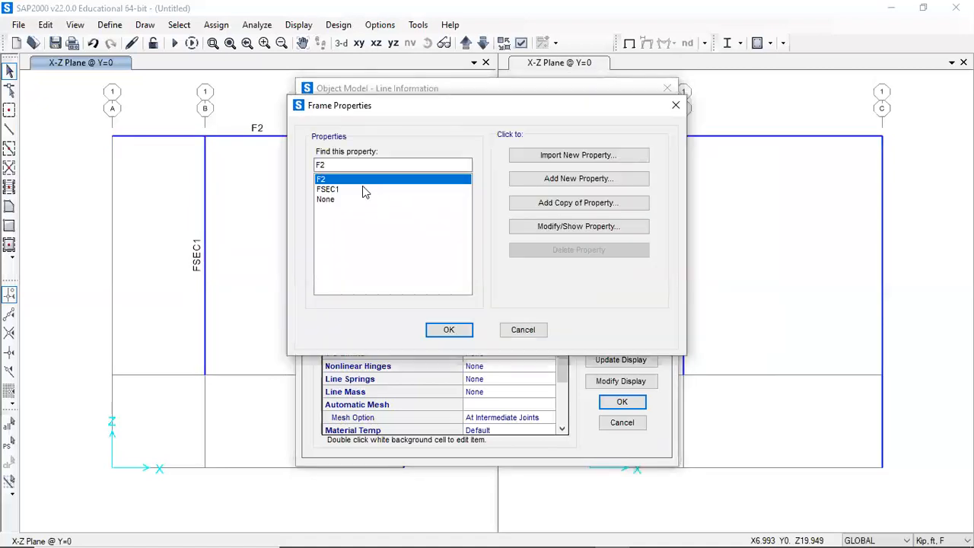
{"action": "left_click", "coordinate": [449, 329]}
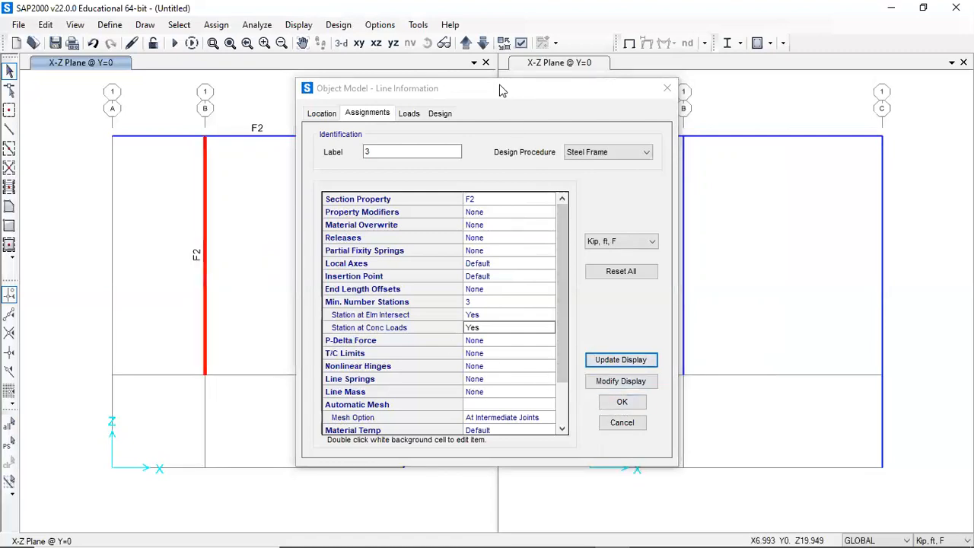
{"action": "left_click_drag", "start_coordinate": [500, 90], "coordinate": [656, 99]}
{"action": "left_click", "coordinate": [775, 413]}
- Change the grid C column's section property to F2
{"action": "left_click", "coordinate": [405, 320]}
{"action": "right_click", "coordinate": [405, 320]}
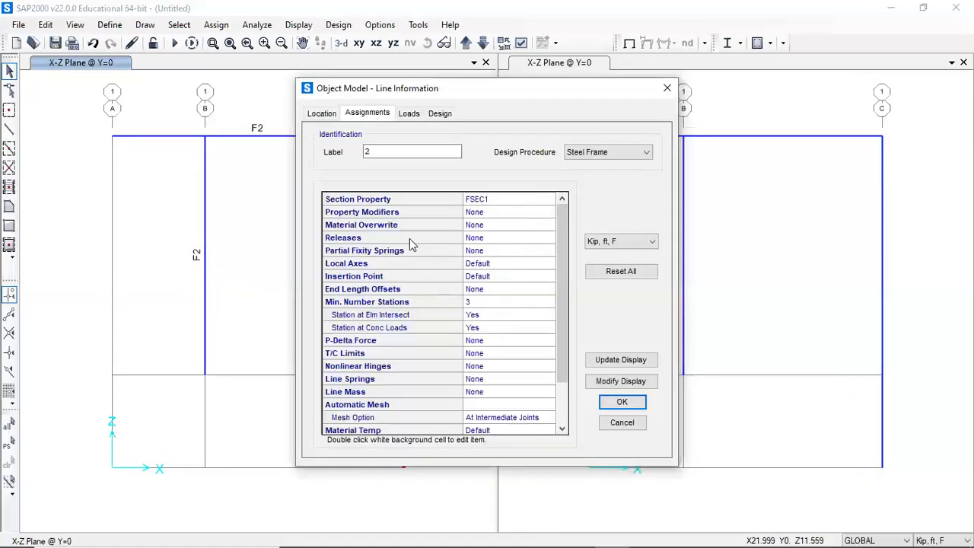
{"action": "left_click", "coordinate": [482, 201]}
{"action": "double_click", "coordinate": [481, 200]}
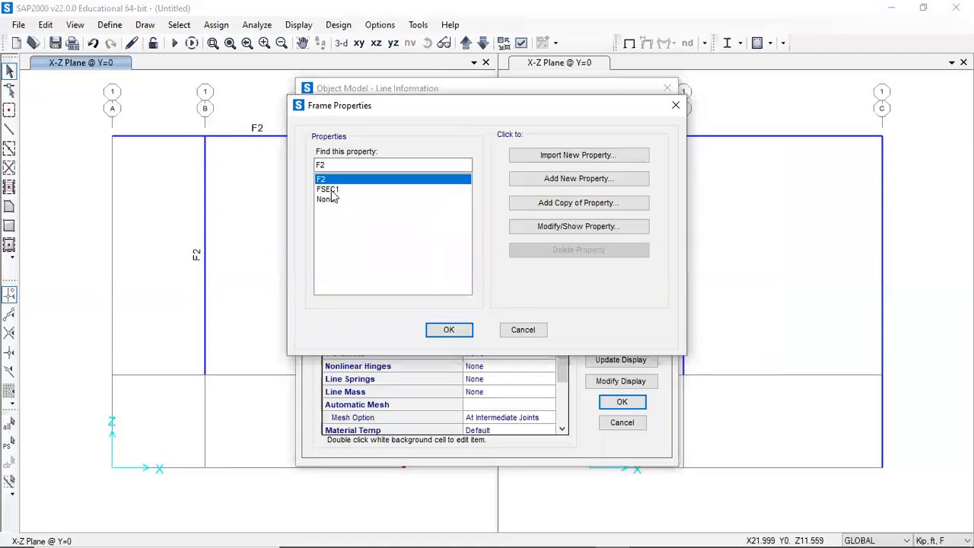
{"action": "left_click", "coordinate": [451, 330]}
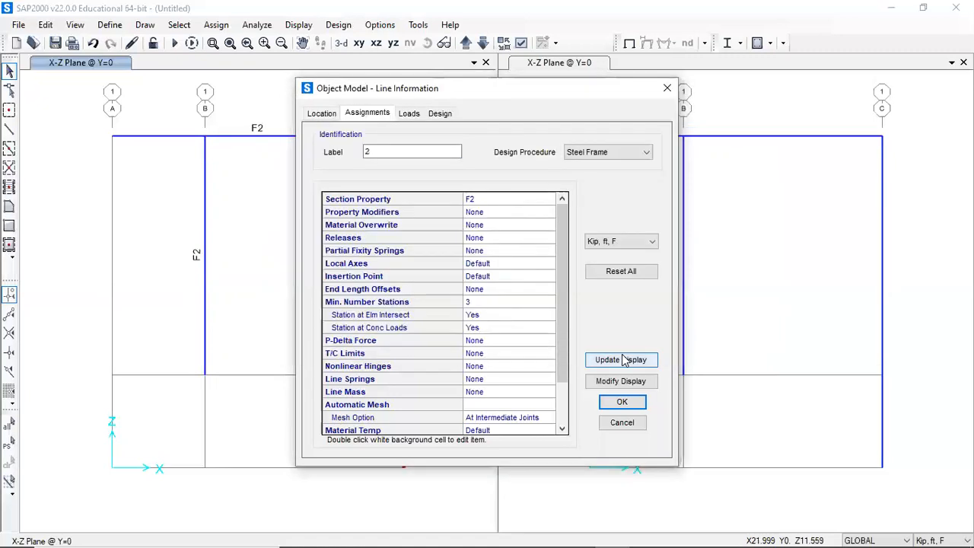
{"action": "left_click", "coordinate": [617, 403]}
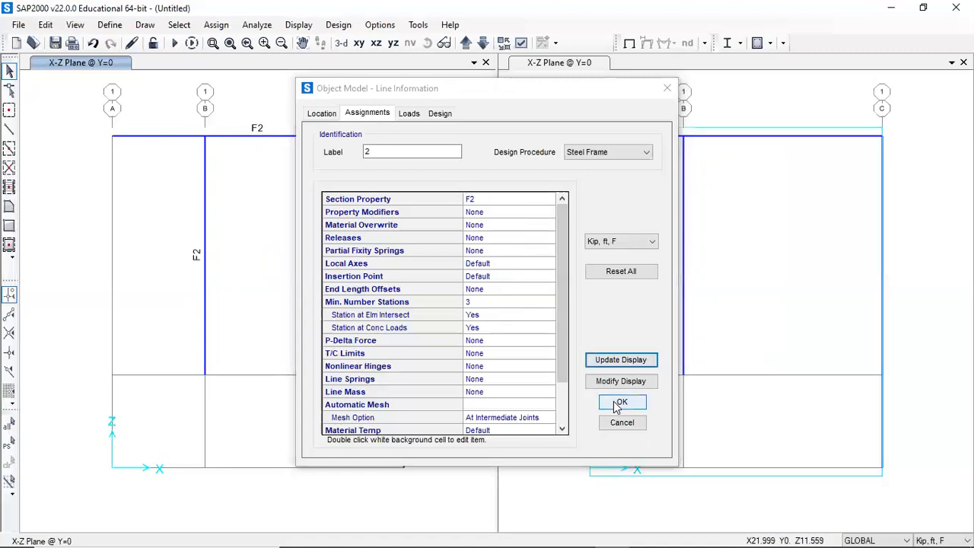
{"action": "left_click", "coordinate": [619, 403]}
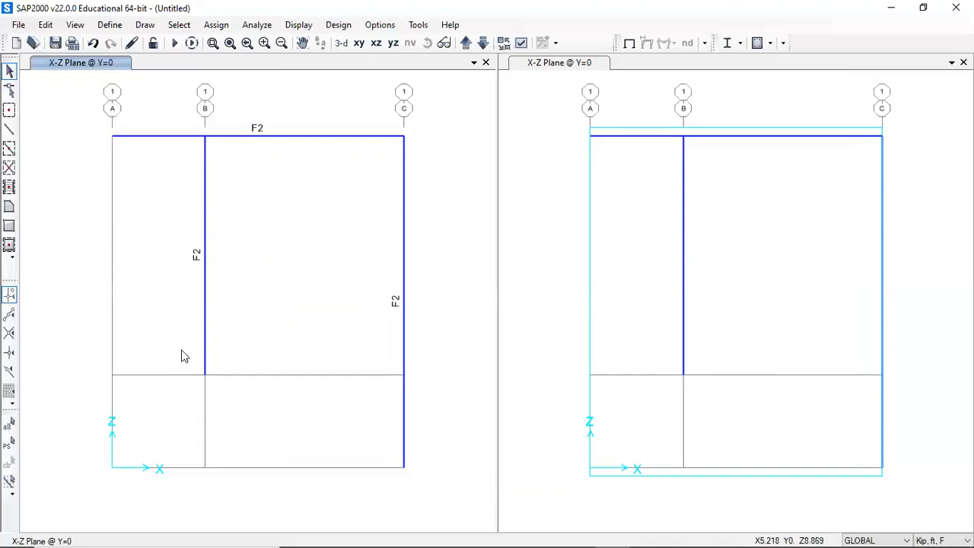
- Assign fixed restraints to the base joints of the grid B and grid C columns
{"action": "left_click_drag", "start_coordinate": [180, 348], "coordinate": [426, 472]}
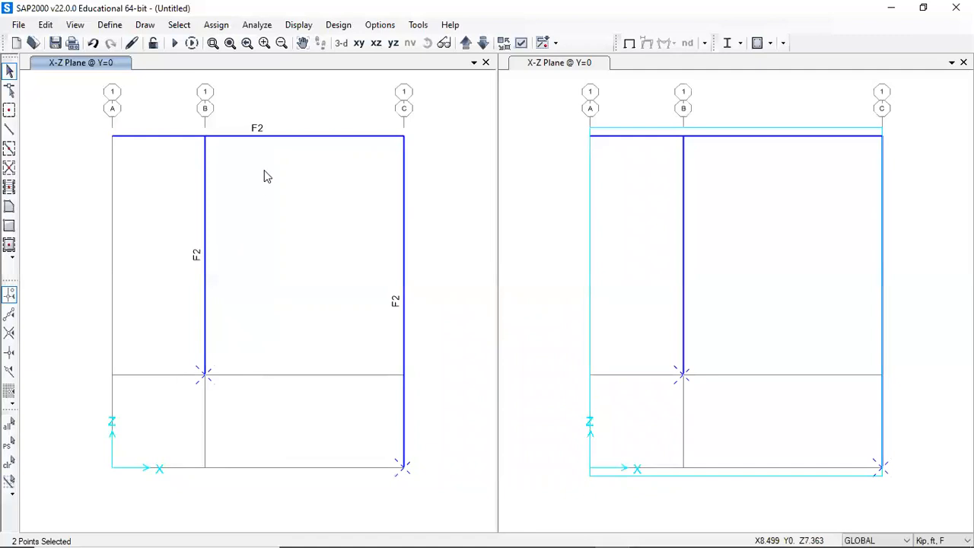
{"action": "left_click_drag", "start_coordinate": [164, 328], "coordinate": [439, 488]}
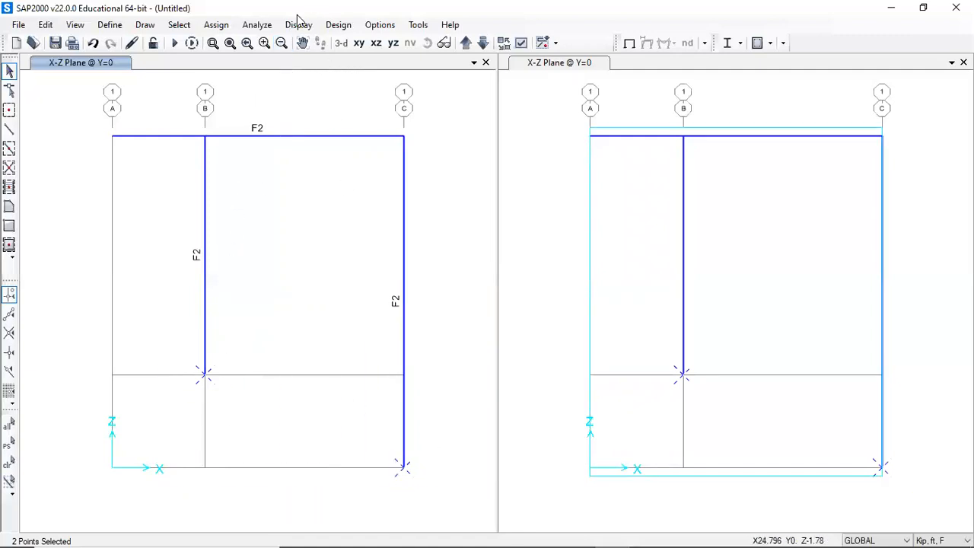
{"action": "left_click", "coordinate": [217, 25]}
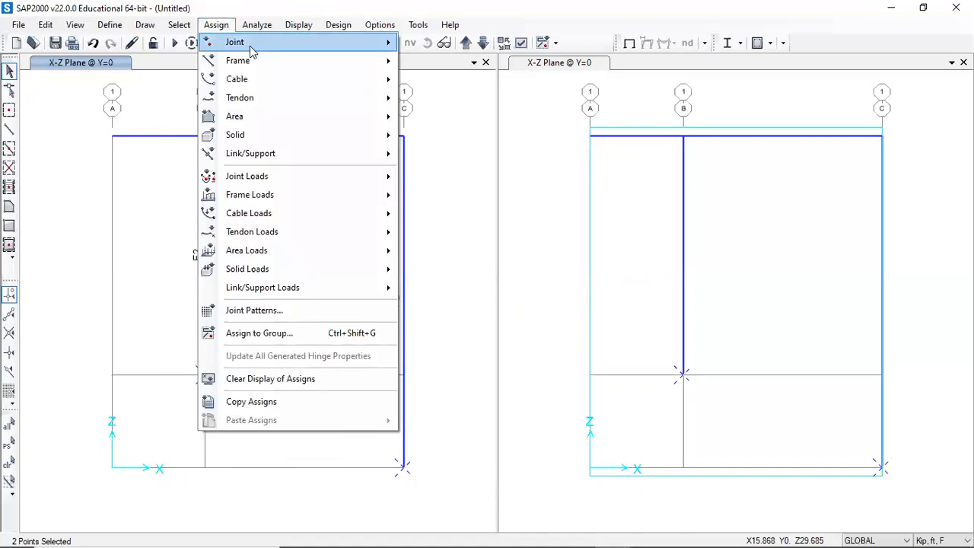
{"action": "mouse_move", "coordinate": [297, 46]}
{"action": "left_click", "coordinate": [448, 43]}
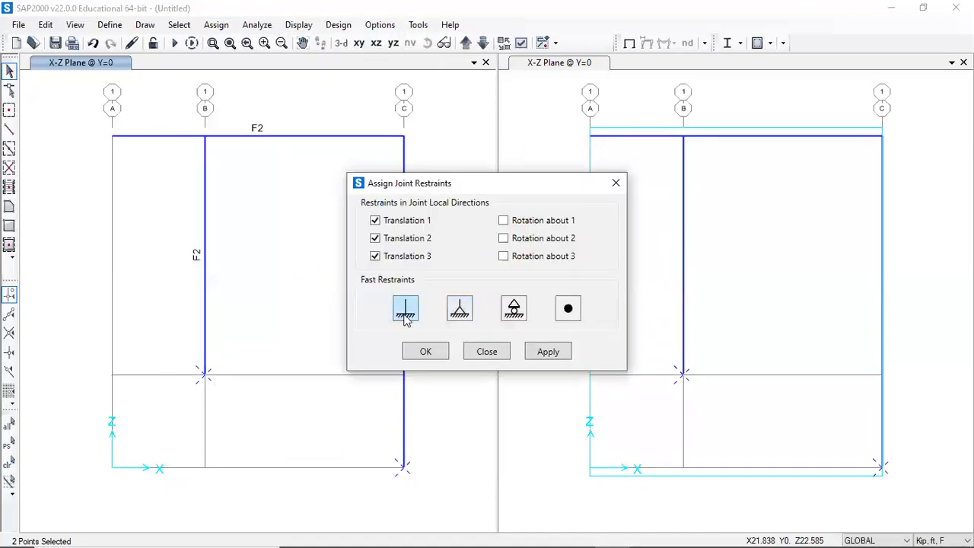
{"action": "left_click", "coordinate": [538, 354]}
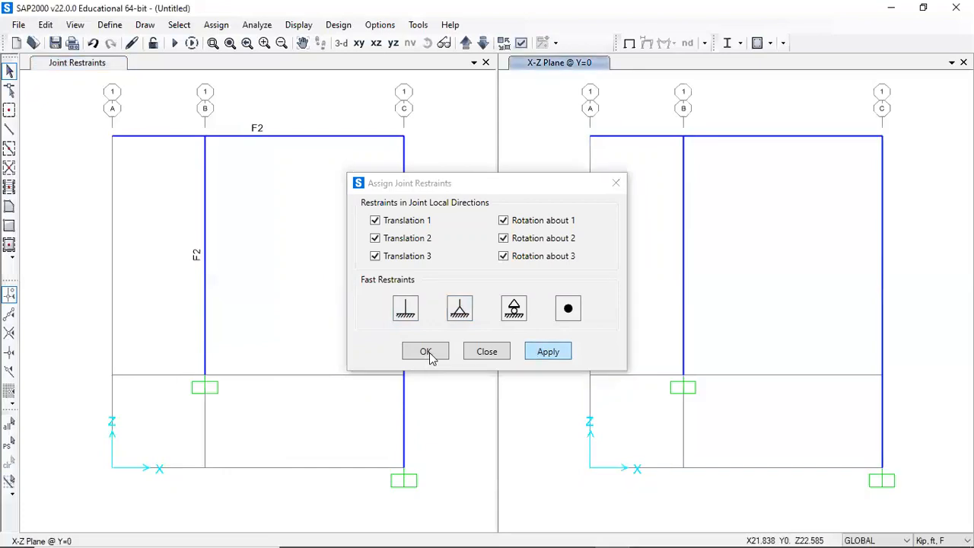
{"action": "left_click", "coordinate": [427, 352]}
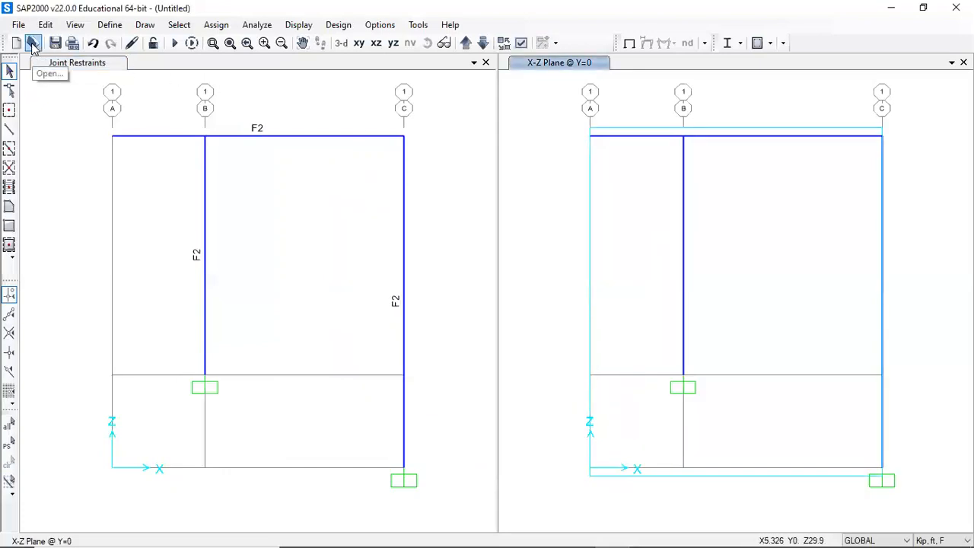
- Save the model as "Assignment class example.sdb", replacing the existing file
{"action": "left_click", "coordinate": [18, 24]}
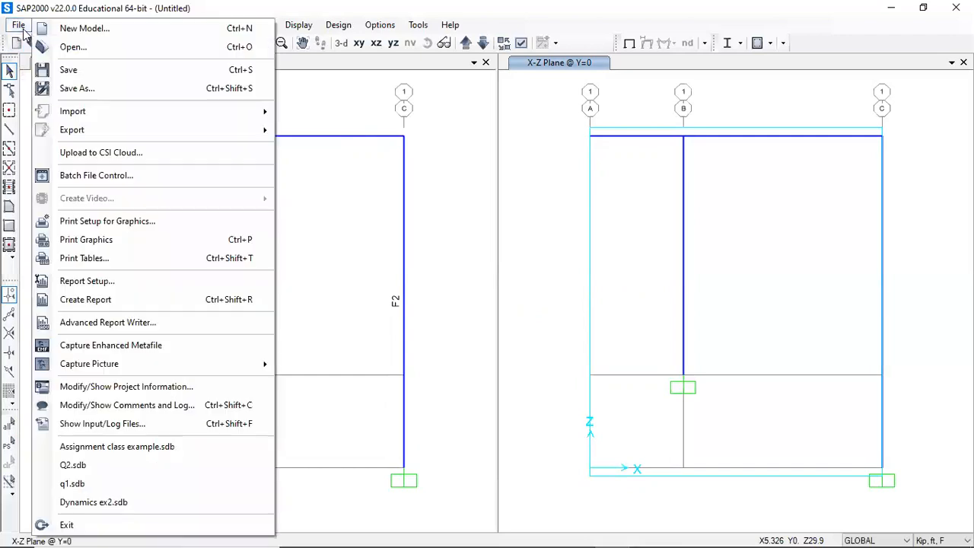
{"action": "left_click", "coordinate": [76, 90]}
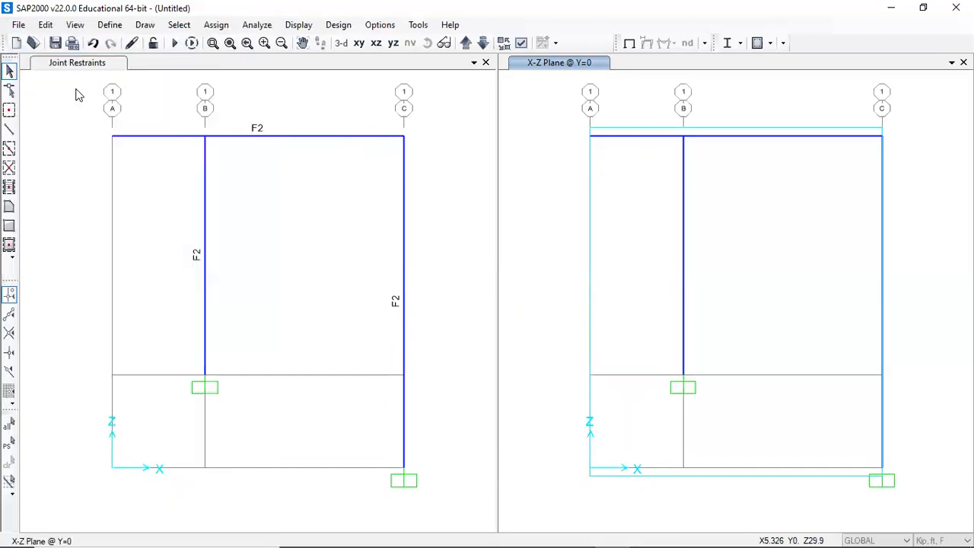
{"action": "left_click", "coordinate": [191, 152]}
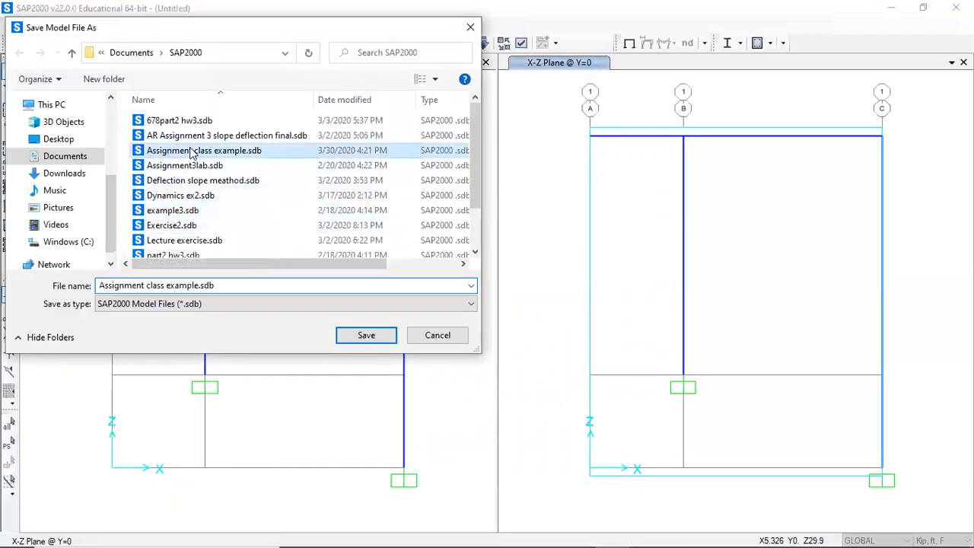
{"action": "left_click", "coordinate": [359, 336]}
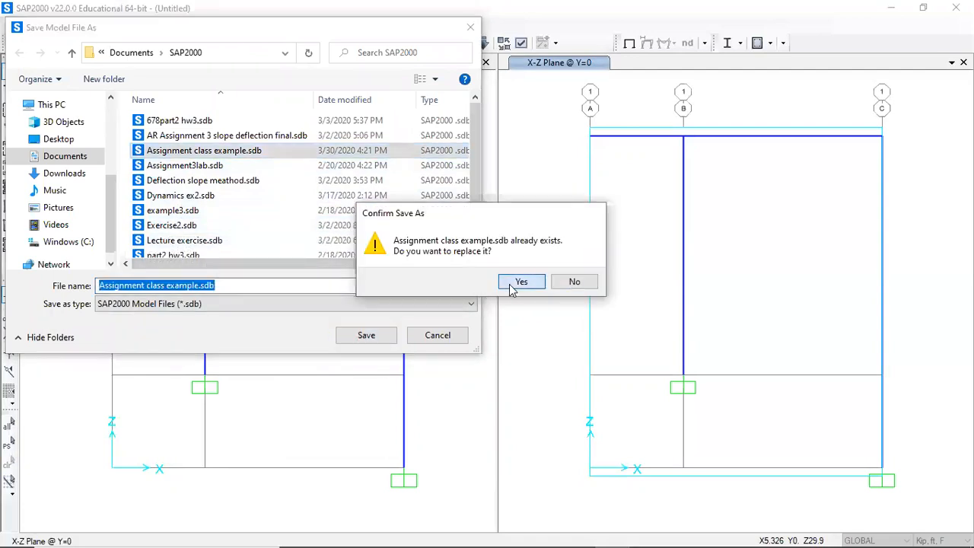
{"action": "left_click", "coordinate": [504, 280]}
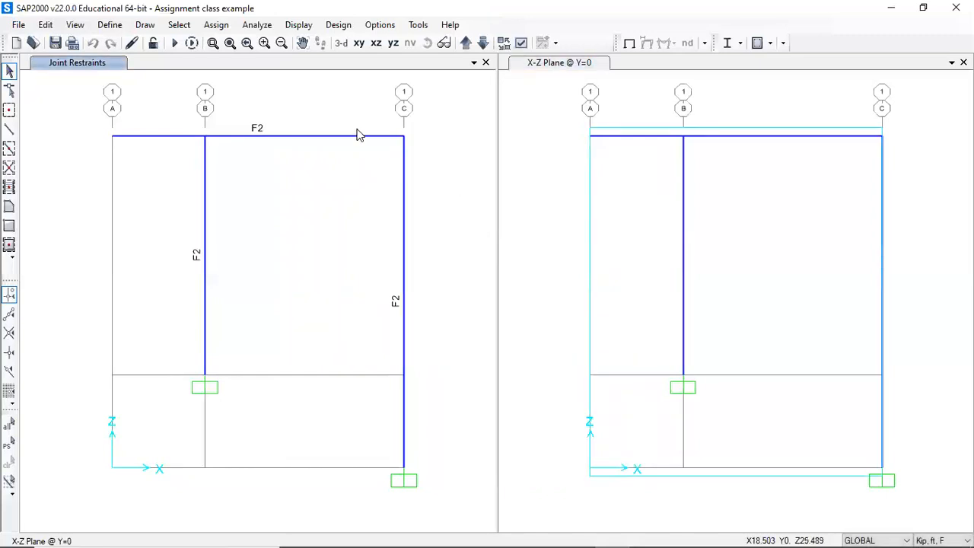
- Assign a uniform DEAD distributed gravity load of 45 kip/ft along the whole roof beam, using absolute distances
{"action": "middle_click_drag", "start_coordinate": [342, 127], "coordinate": [315, 225]}
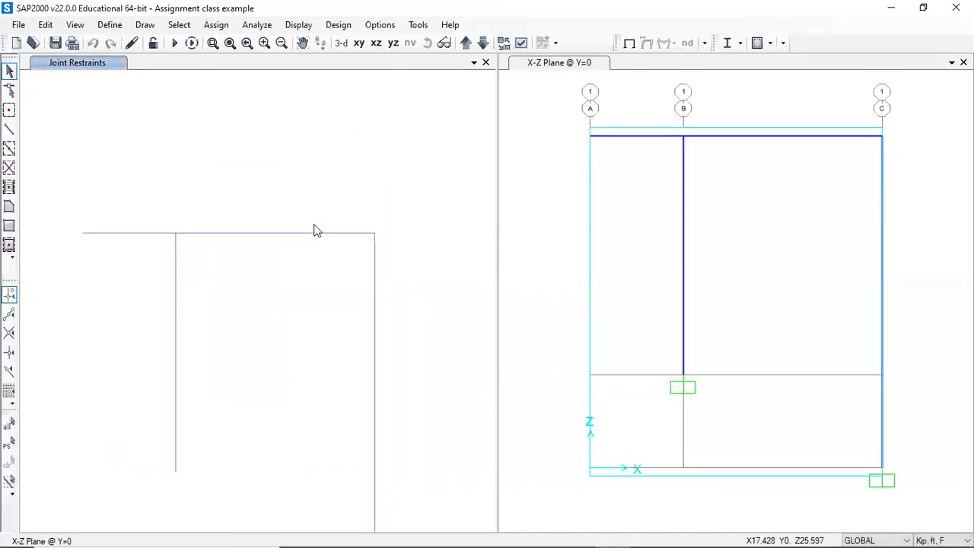
{"action": "left_click", "coordinate": [144, 238]}
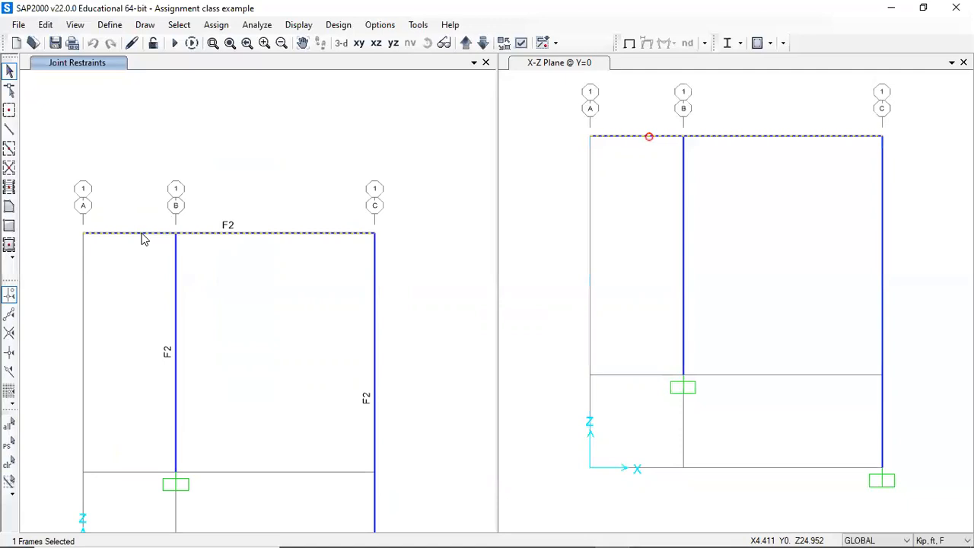
{"action": "right_click", "coordinate": [144, 239]}
{"action": "left_click", "coordinate": [409, 113]}
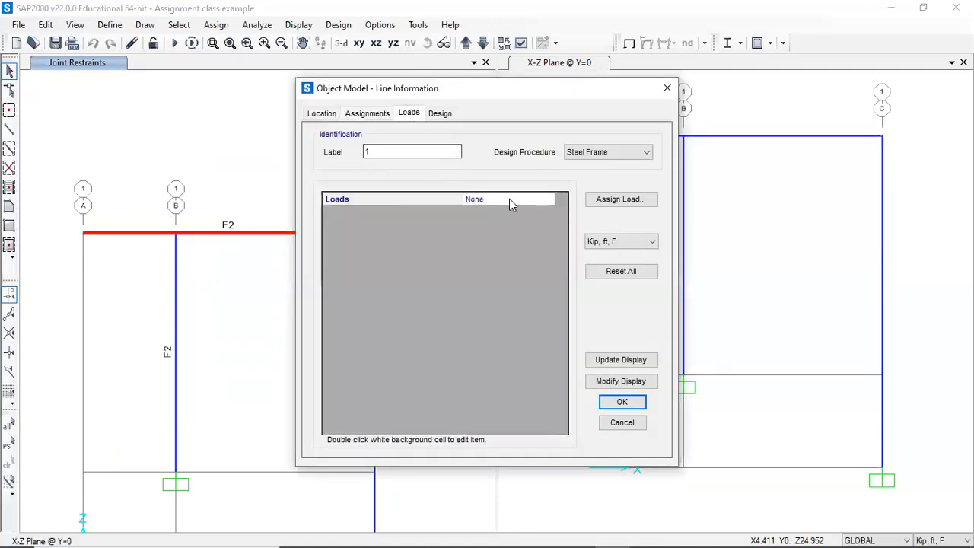
{"action": "left_click", "coordinate": [618, 200]}
{"action": "left_click", "coordinate": [416, 241]}
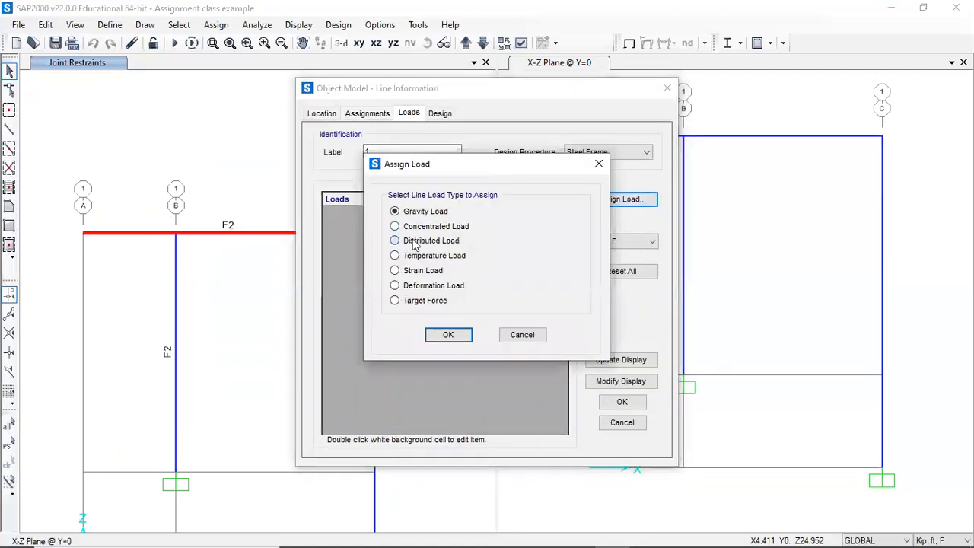
{"action": "left_click", "coordinate": [448, 334]}
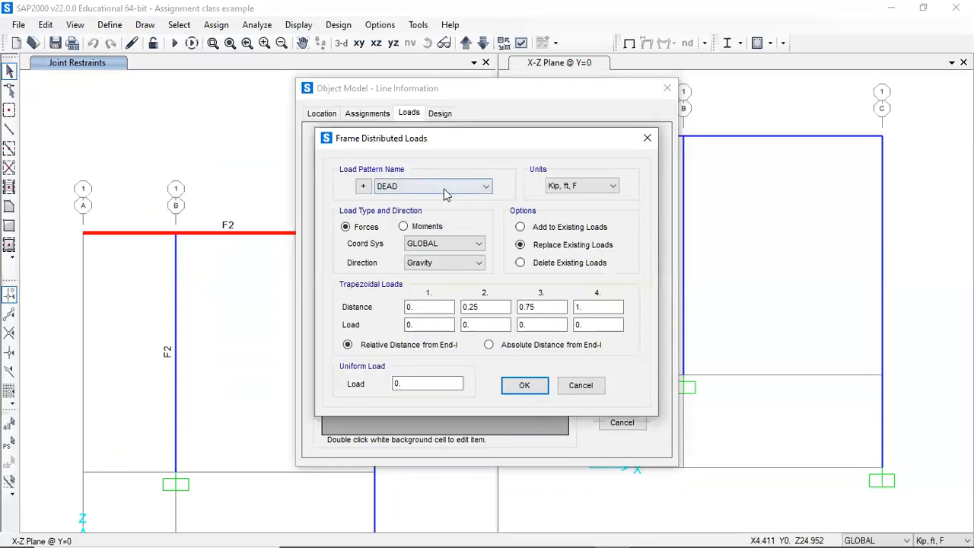
{"action": "left_click", "coordinate": [490, 344]}
{"action": "left_click_drag", "start_coordinate": [426, 383], "coordinate": [369, 386]}
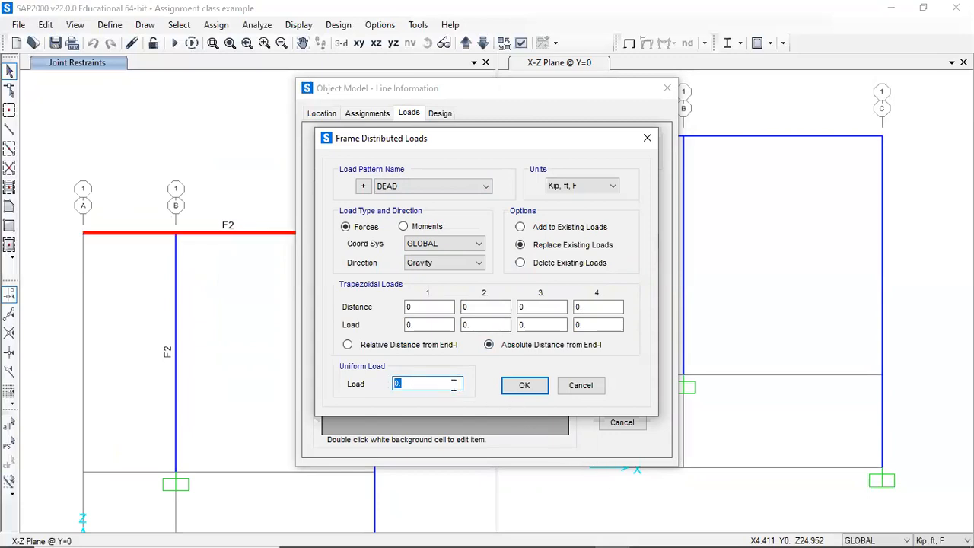
{"action": "type", "text": "45"}
{"action": "key", "text": "alt+Tab"}
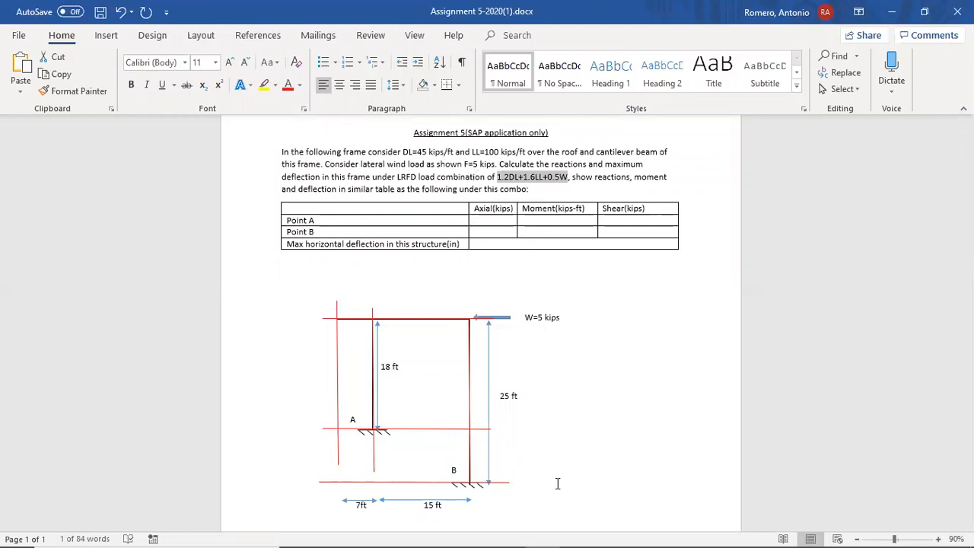
{"action": "key", "text": "alt+Tab"}
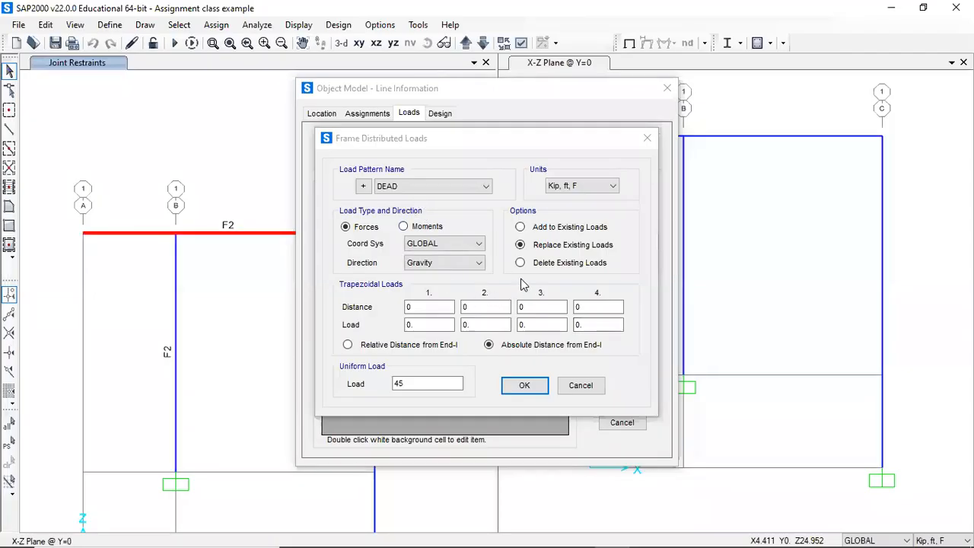
{"action": "left_click", "coordinate": [522, 387]}
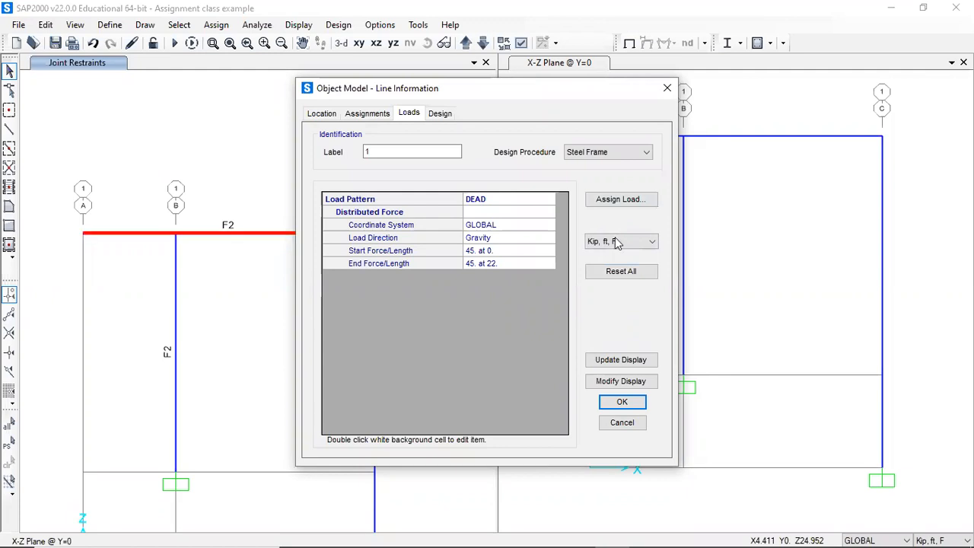
- Add a uniform LL distributed gravity load of 100 kip/ft to the same roof beam
{"action": "left_click", "coordinate": [624, 204]}
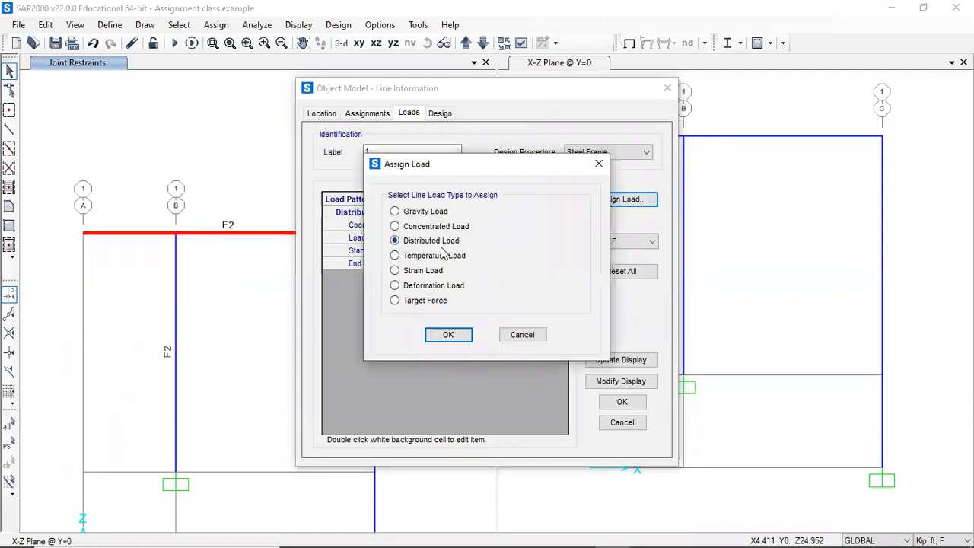
{"action": "left_click", "coordinate": [448, 335]}
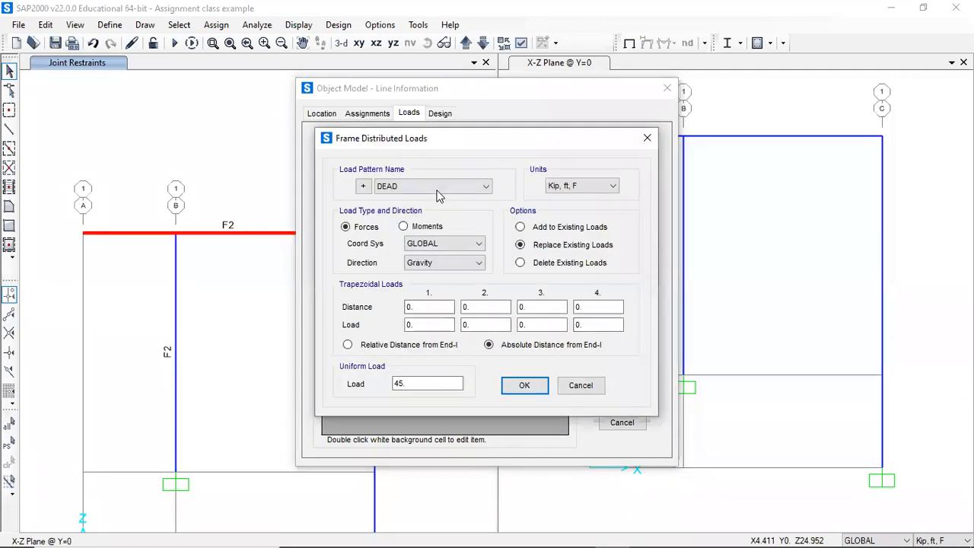
{"action": "left_click", "coordinate": [441, 186]}
{"action": "left_click", "coordinate": [439, 210]}
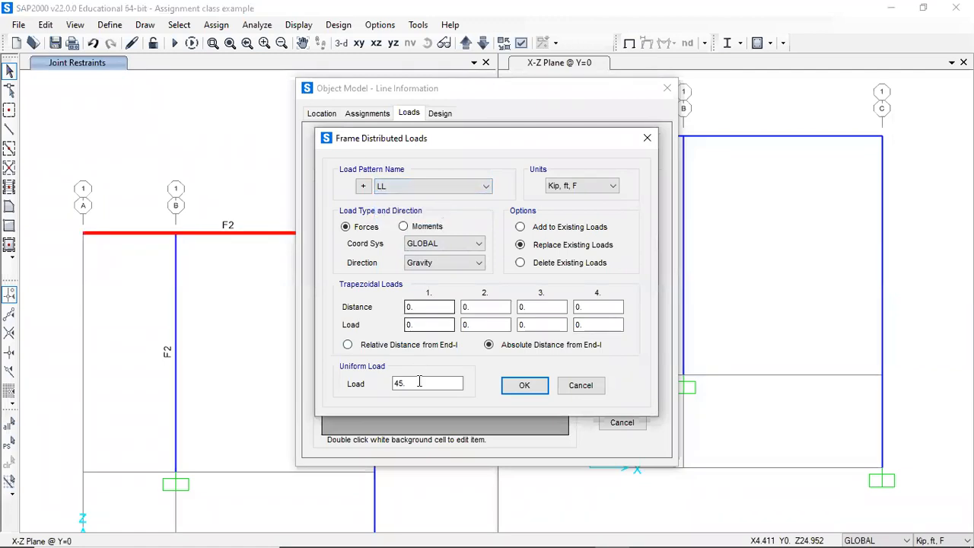
{"action": "left_click_drag", "start_coordinate": [426, 383], "coordinate": [371, 383]}
{"action": "type", "text": "100"}
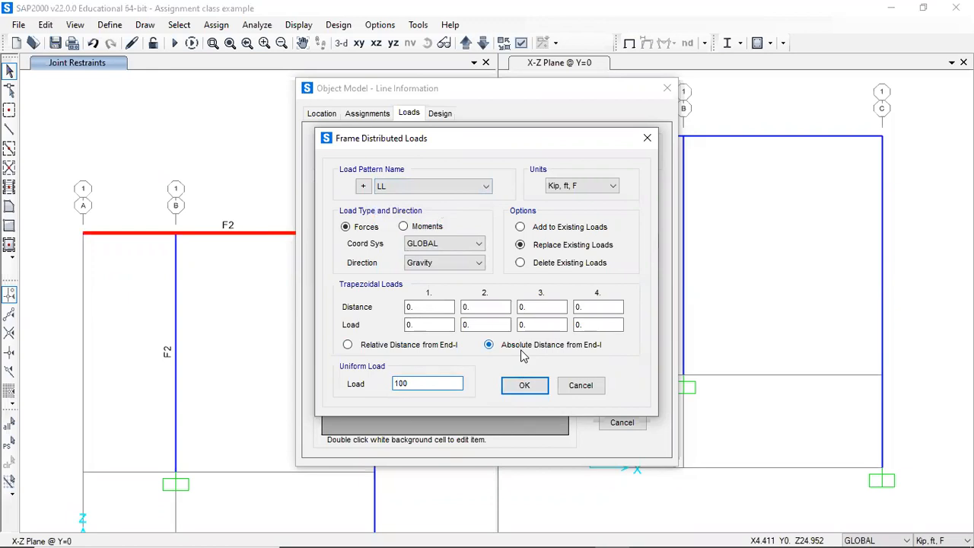
{"action": "left_click", "coordinate": [522, 386]}
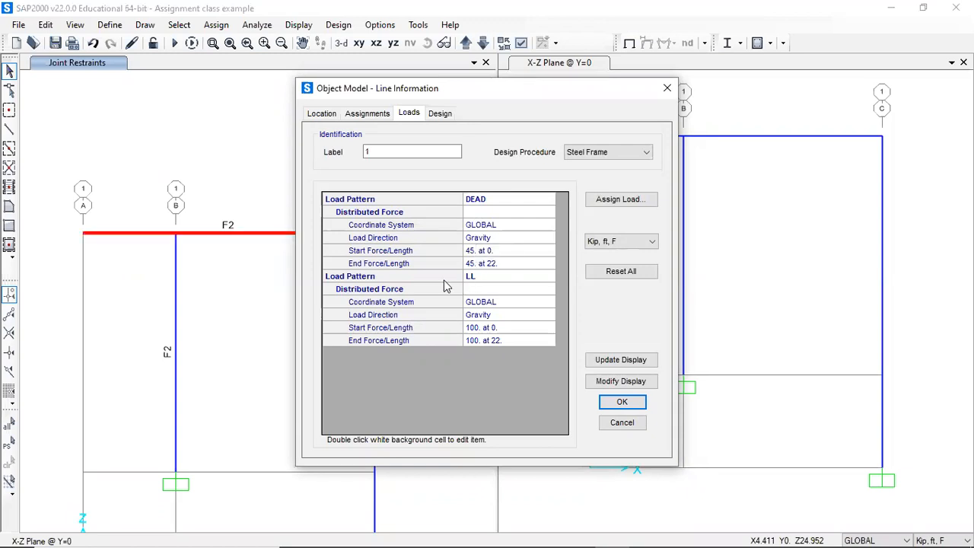
{"action": "left_click", "coordinate": [621, 359]}
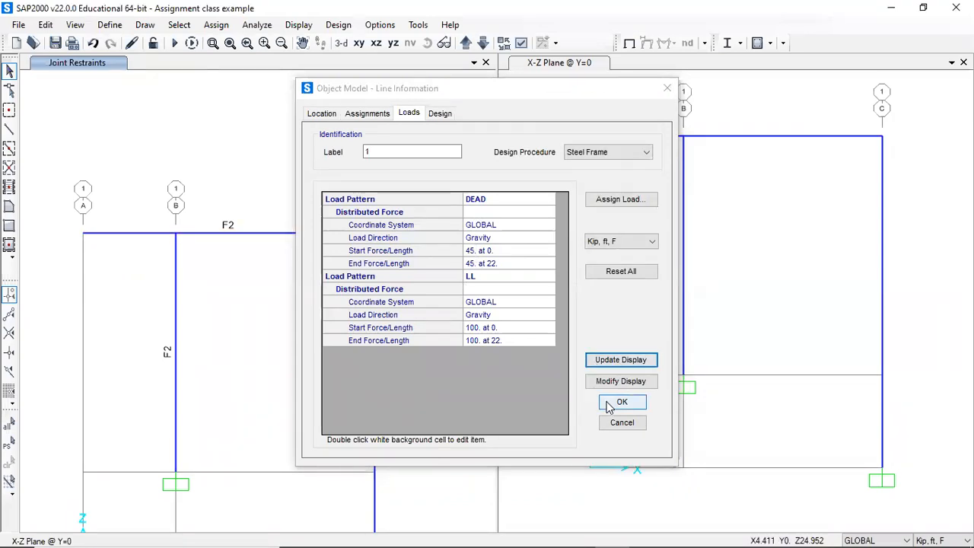
{"action": "left_click", "coordinate": [619, 402]}
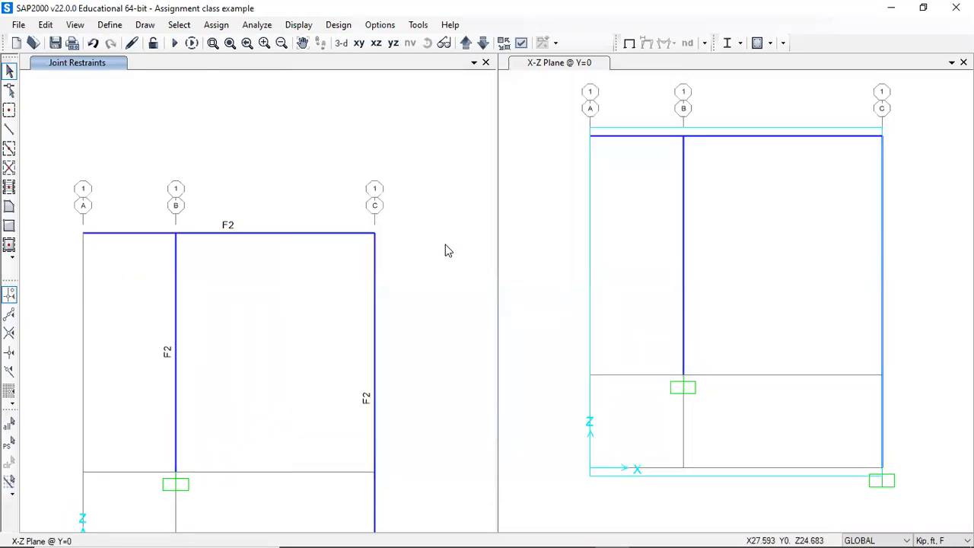
- Apply a Wind joint force of -5 kip in global X at the top joint of the grid C column
{"action": "left_click", "coordinate": [373, 235]}
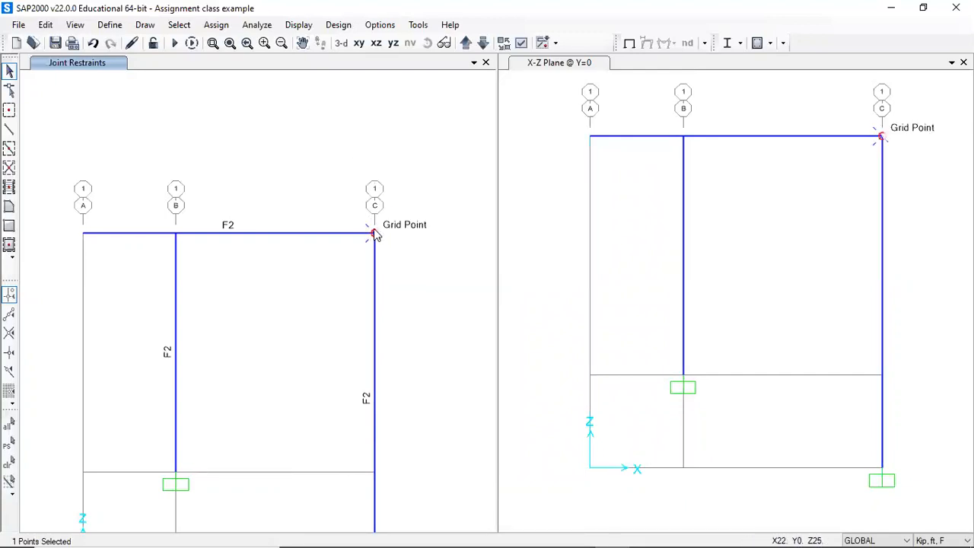
{"action": "left_click", "coordinate": [216, 26]}
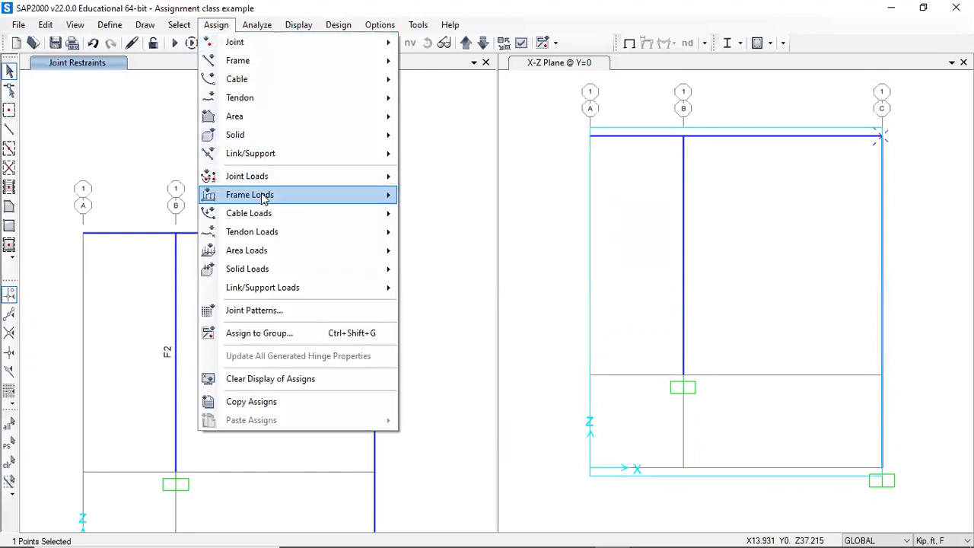
{"action": "mouse_move", "coordinate": [263, 176]}
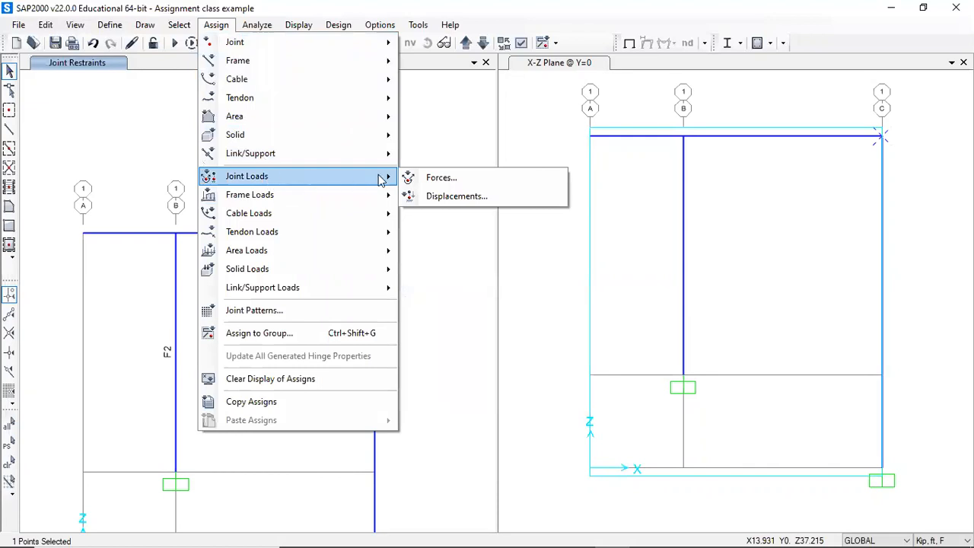
{"action": "left_click", "coordinate": [457, 176]}
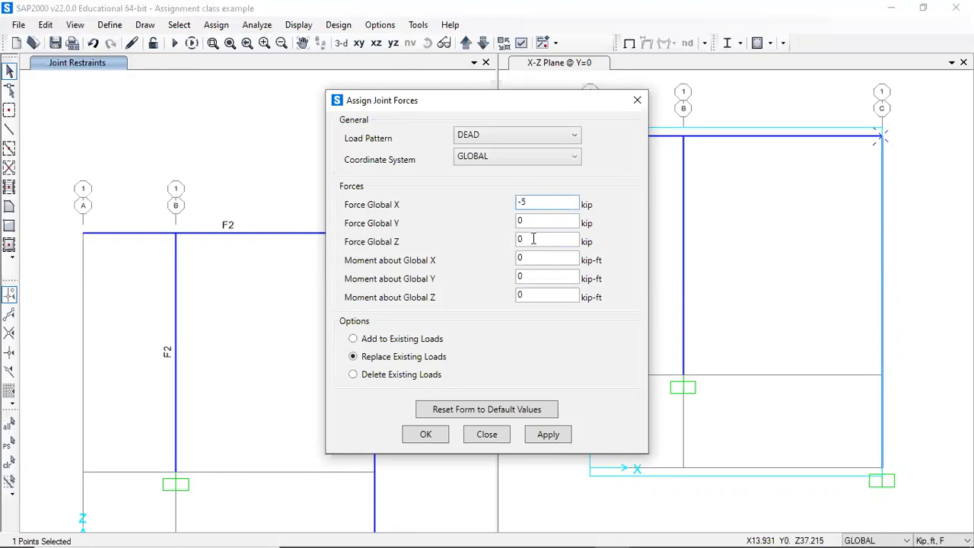
{"action": "left_click", "coordinate": [536, 129]}
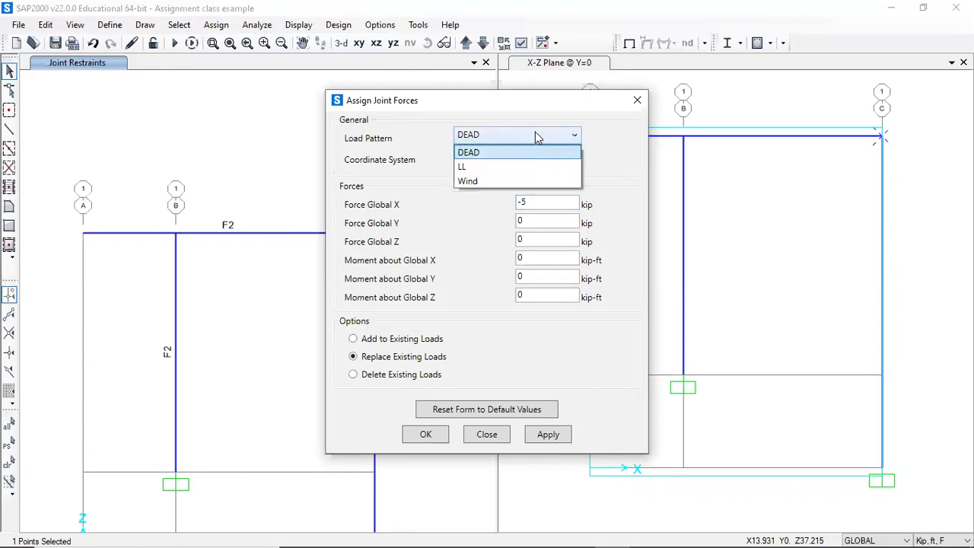
{"action": "left_click", "coordinate": [510, 176]}
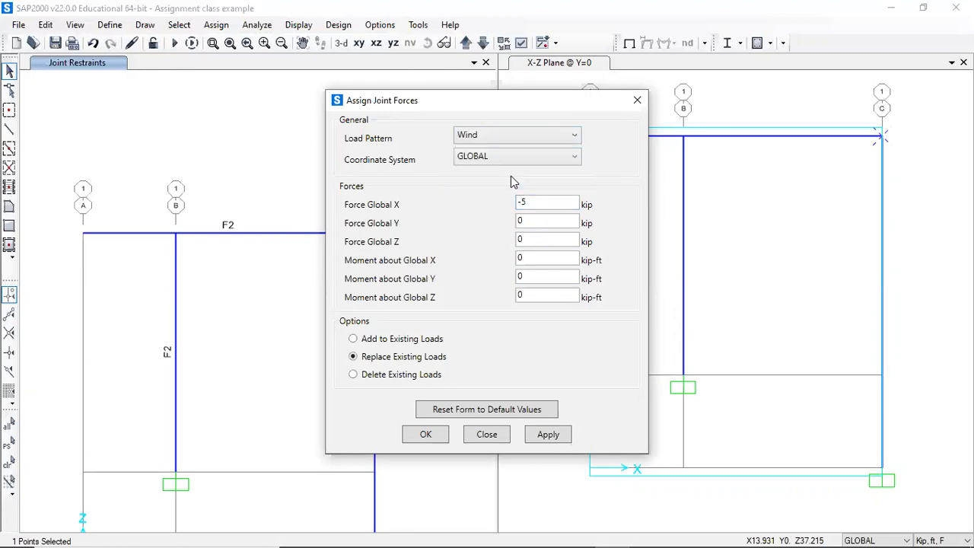
{"action": "left_click", "coordinate": [548, 435]}
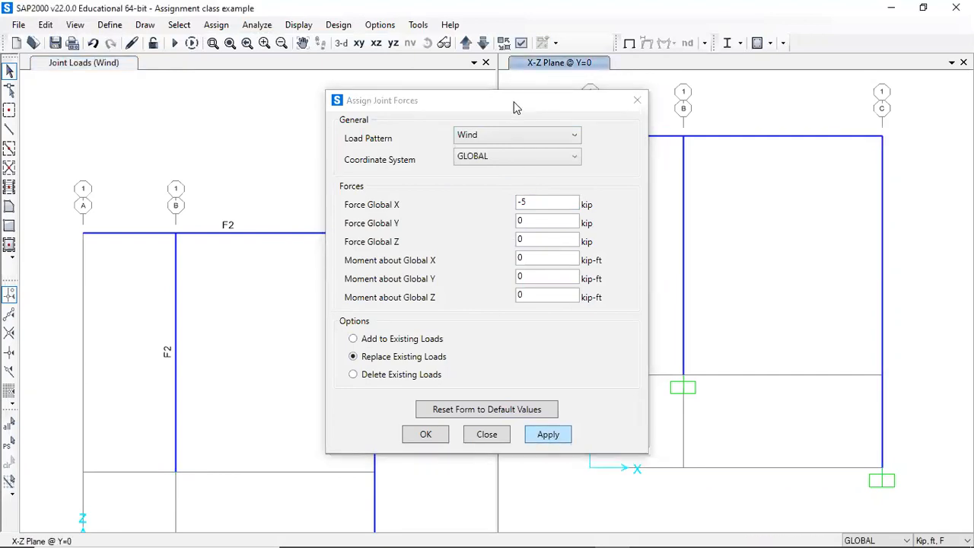
{"action": "left_click", "coordinate": [637, 101]}
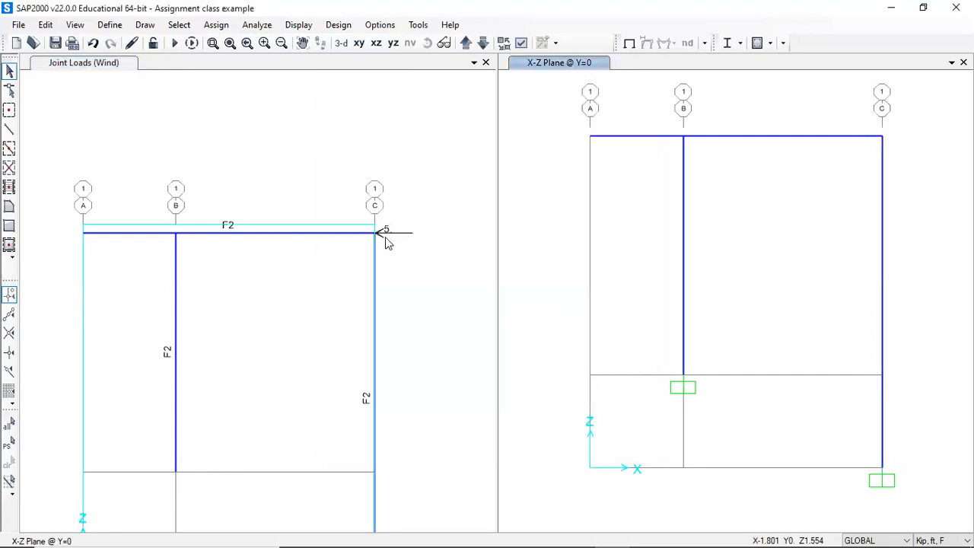
{"action": "left_click", "coordinate": [345, 235]}
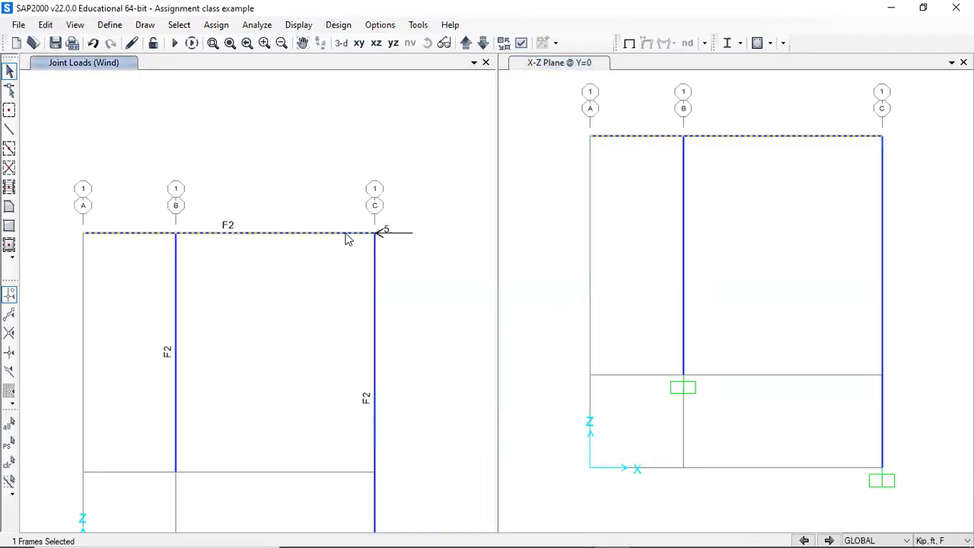
{"action": "left_click", "coordinate": [226, 27]}
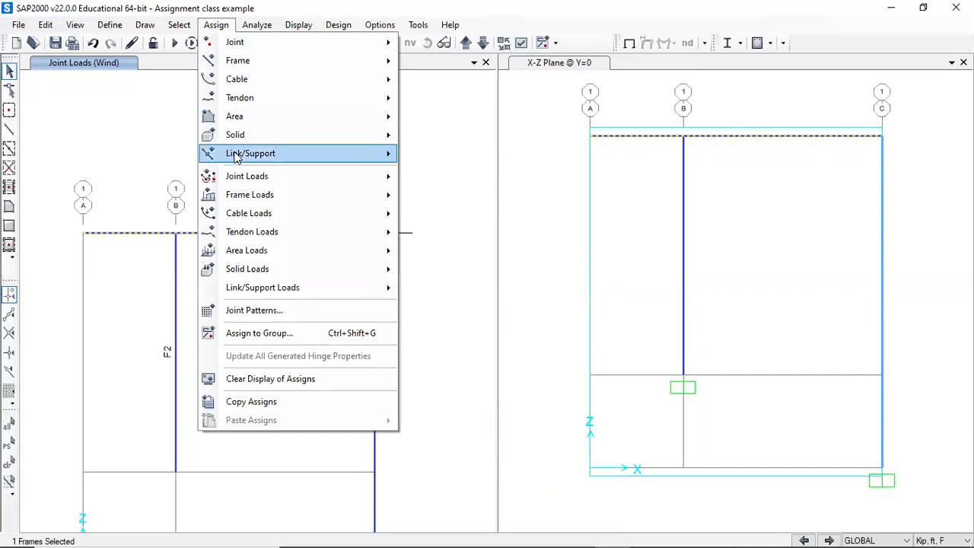
{"action": "mouse_move", "coordinate": [241, 199]}
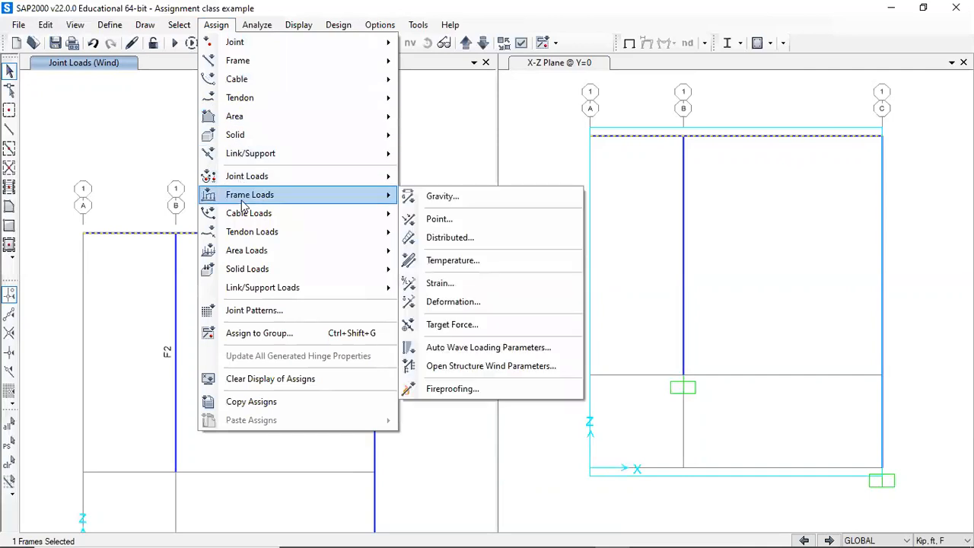
{"action": "left_click", "coordinate": [434, 242]}
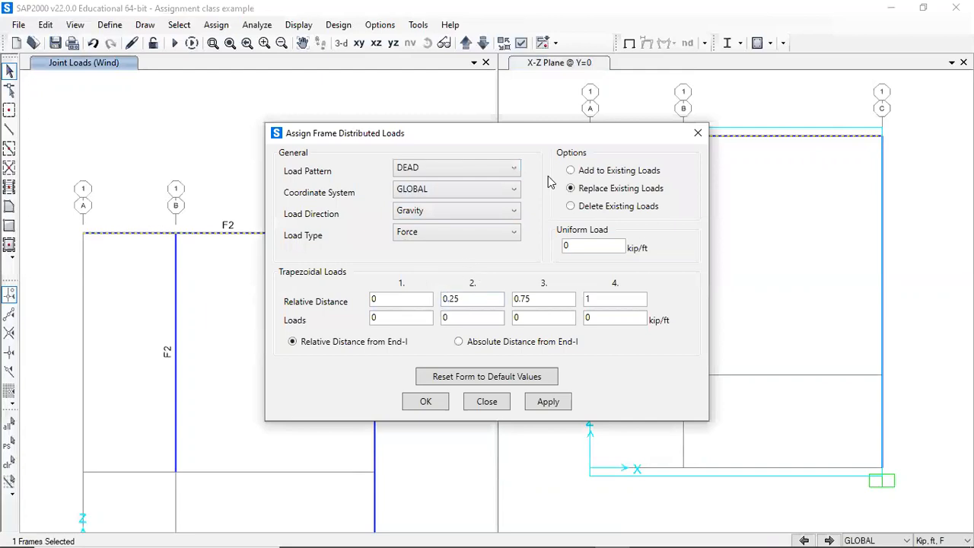
{"action": "left_click", "coordinate": [697, 135]}
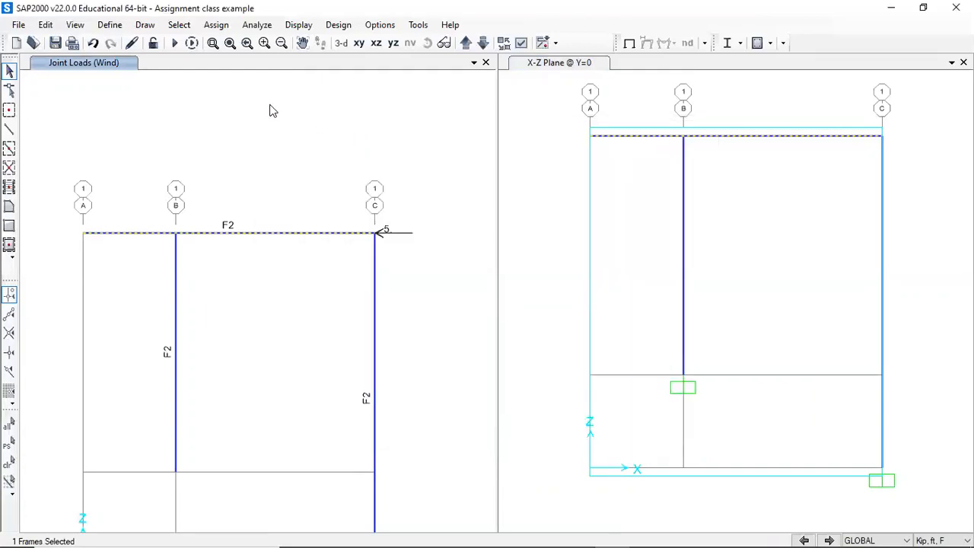
- Save the model
{"action": "left_click", "coordinate": [55, 43]}
{"action": "middle_click_drag", "start_coordinate": [352, 139], "coordinate": [361, 124]}
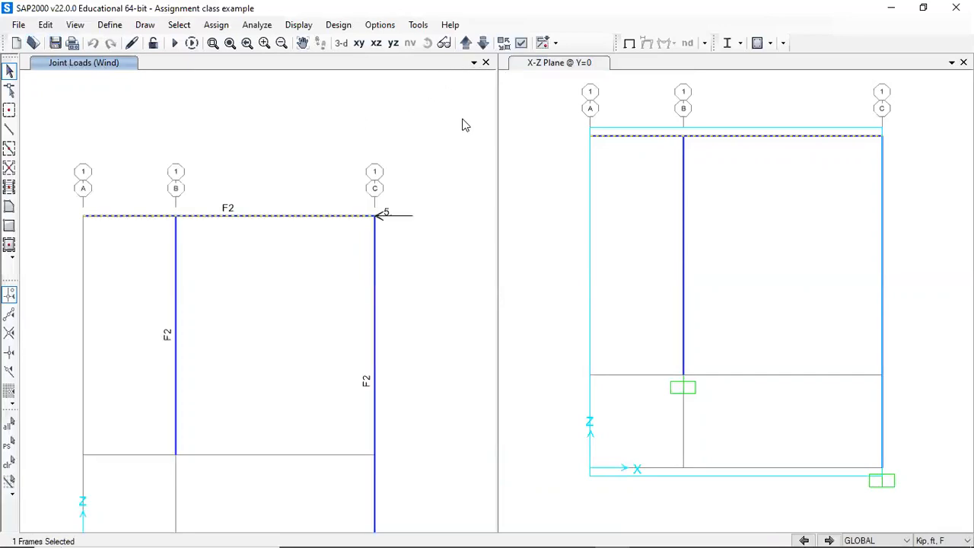
- Review the frame span loads assigned under the DEAD, LL and Wind load patterns
{"action": "left_click", "coordinate": [308, 27]}
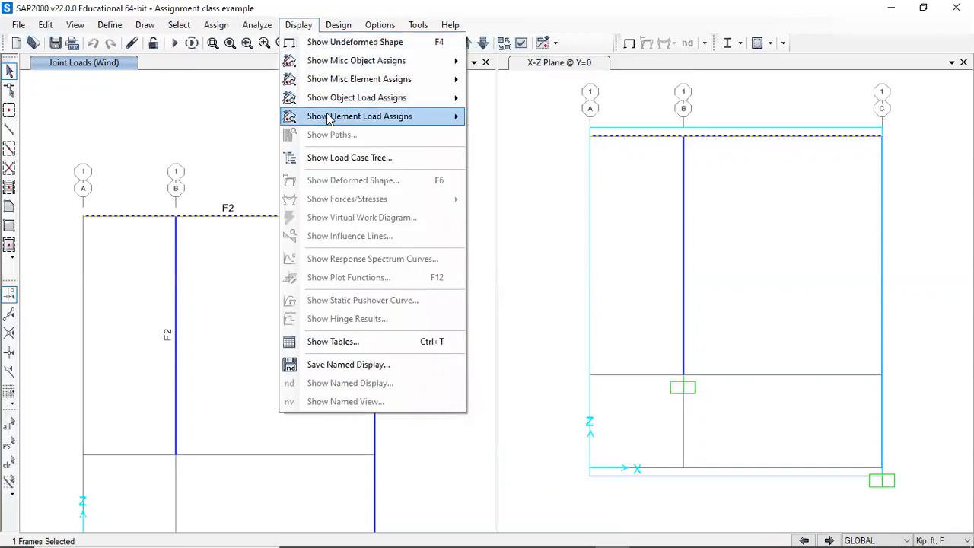
{"action": "mouse_move", "coordinate": [340, 105]}
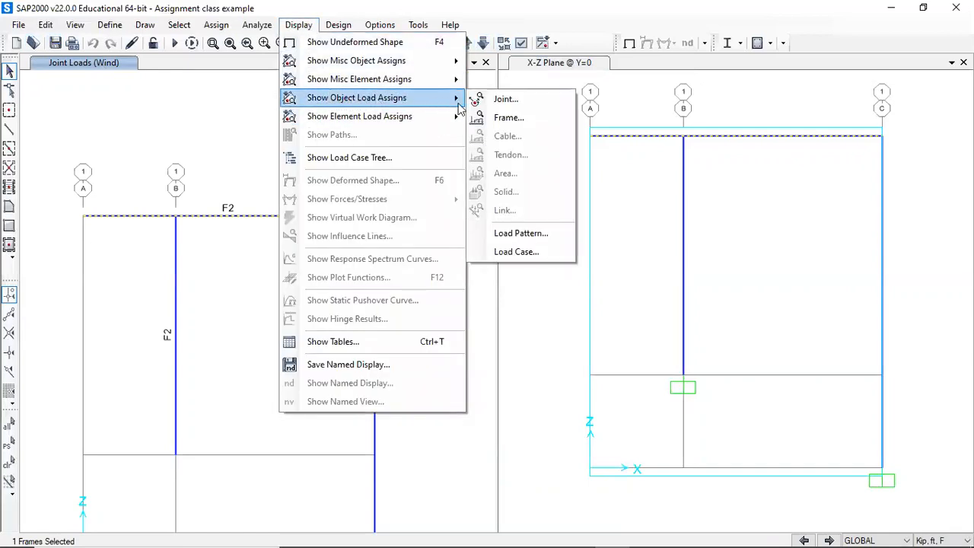
{"action": "left_click", "coordinate": [507, 117]}
{"action": "left_click", "coordinate": [446, 194]}
{"action": "left_click", "coordinate": [418, 240]}
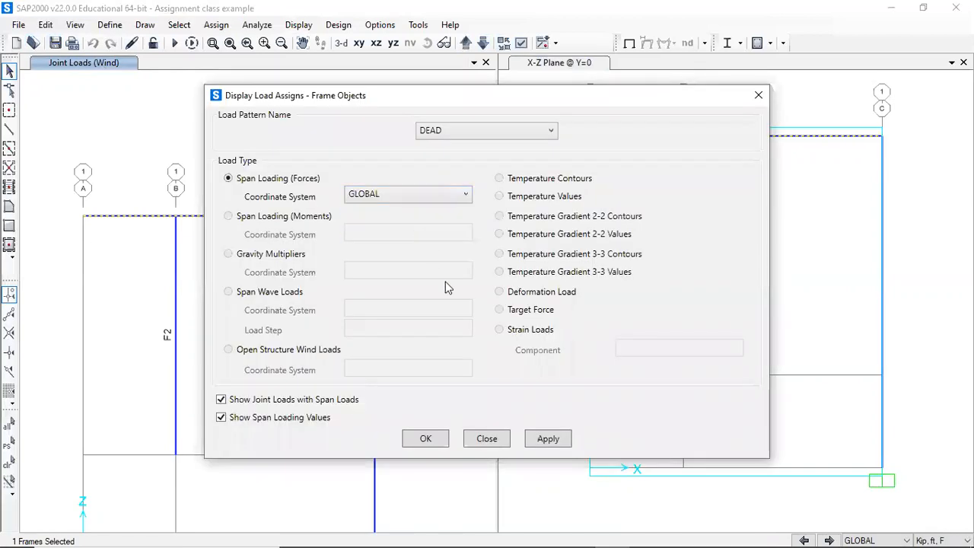
{"action": "left_click", "coordinate": [545, 442]}
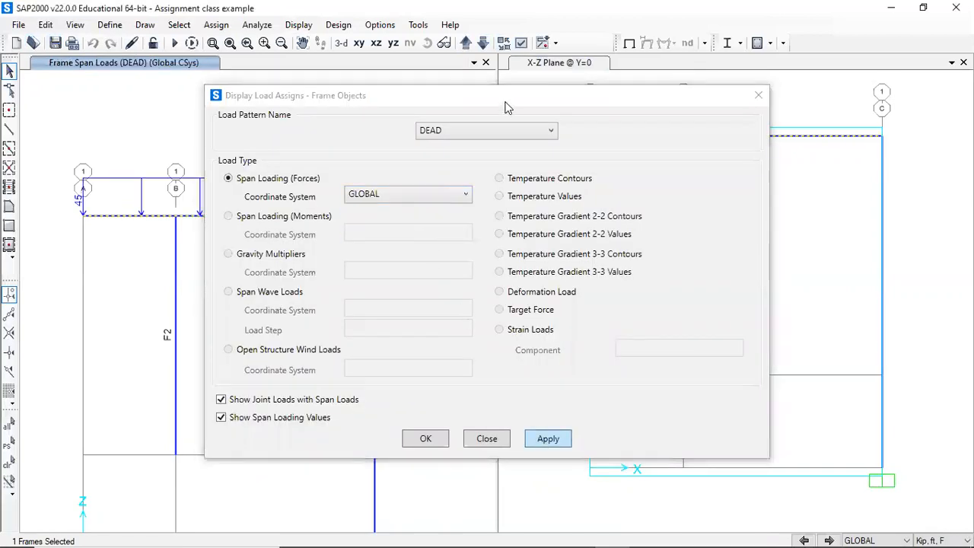
{"action": "left_click_drag", "start_coordinate": [519, 95], "coordinate": [718, 105]}
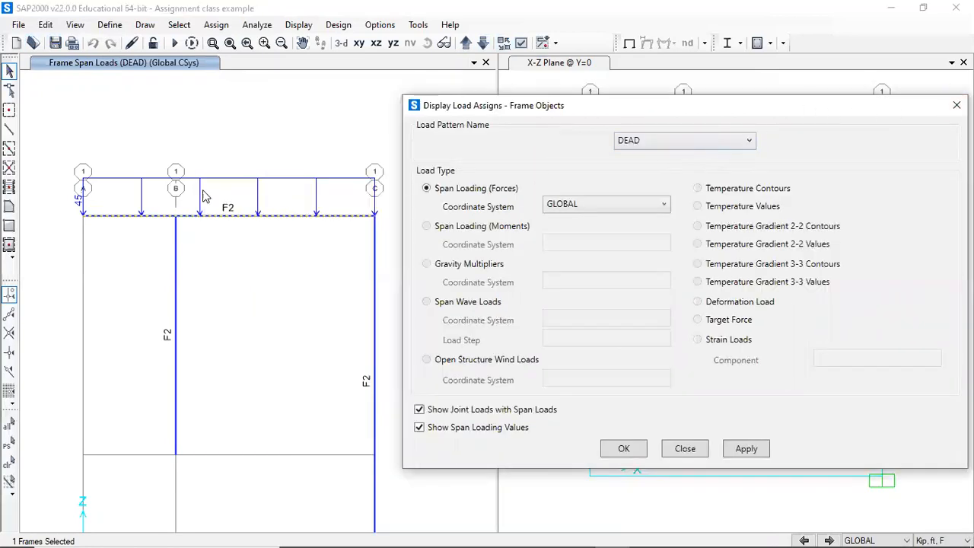
{"action": "left_click", "coordinate": [671, 142]}
{"action": "left_click", "coordinate": [670, 169]}
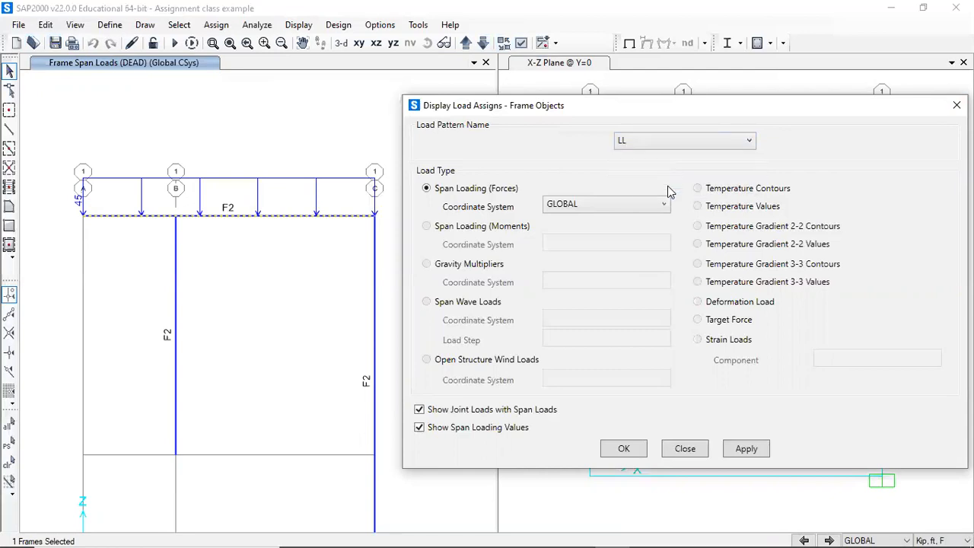
{"action": "left_click", "coordinate": [742, 449]}
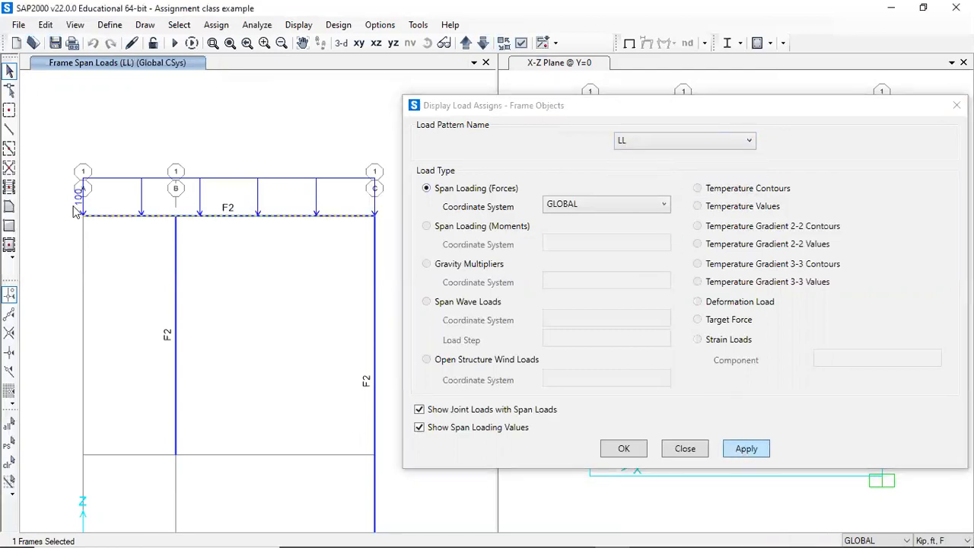
{"action": "left_click", "coordinate": [629, 144]}
{"action": "left_click", "coordinate": [630, 187]}
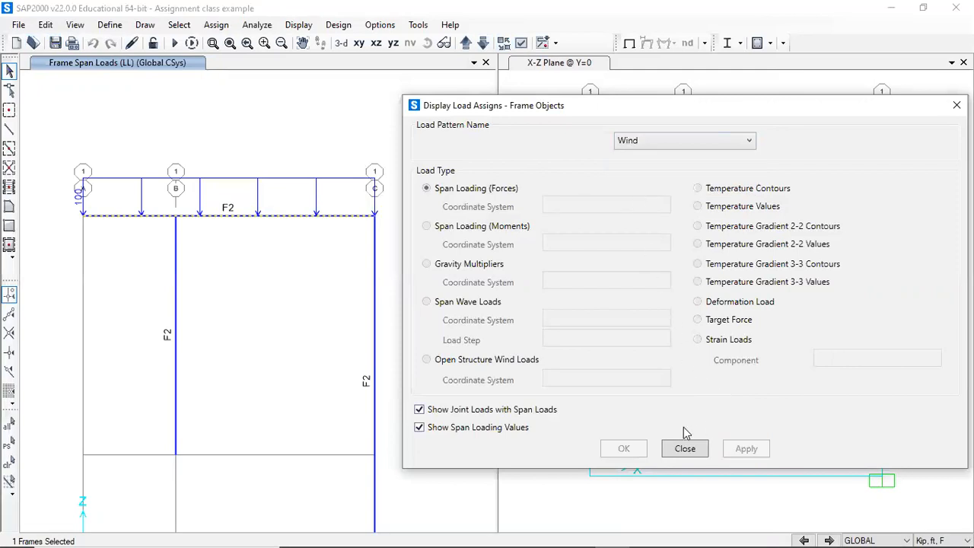
{"action": "left_click_drag", "start_coordinate": [737, 105], "coordinate": [546, 101]}
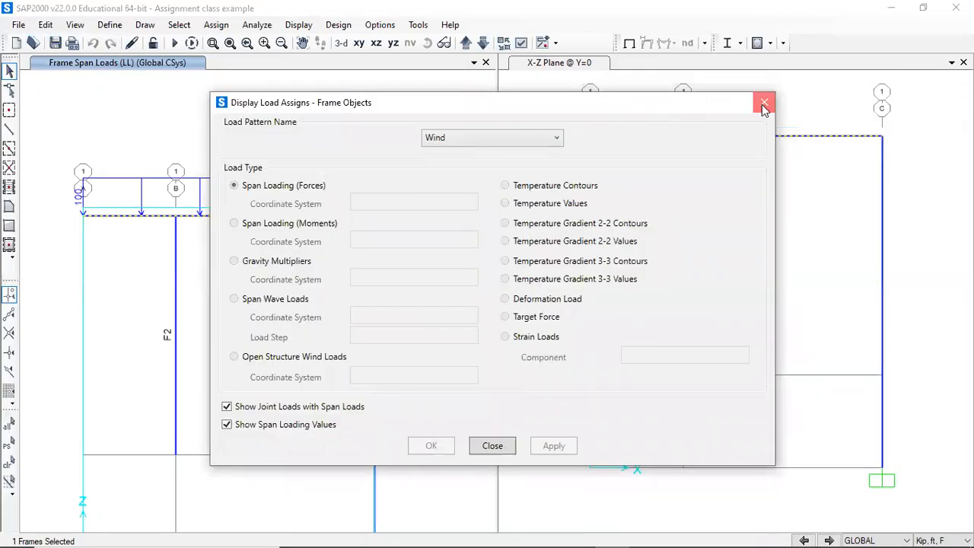
{"action": "left_click", "coordinate": [765, 104]}
- Display the Wind joint loads on the frame as defined
{"action": "left_click", "coordinate": [299, 24]}
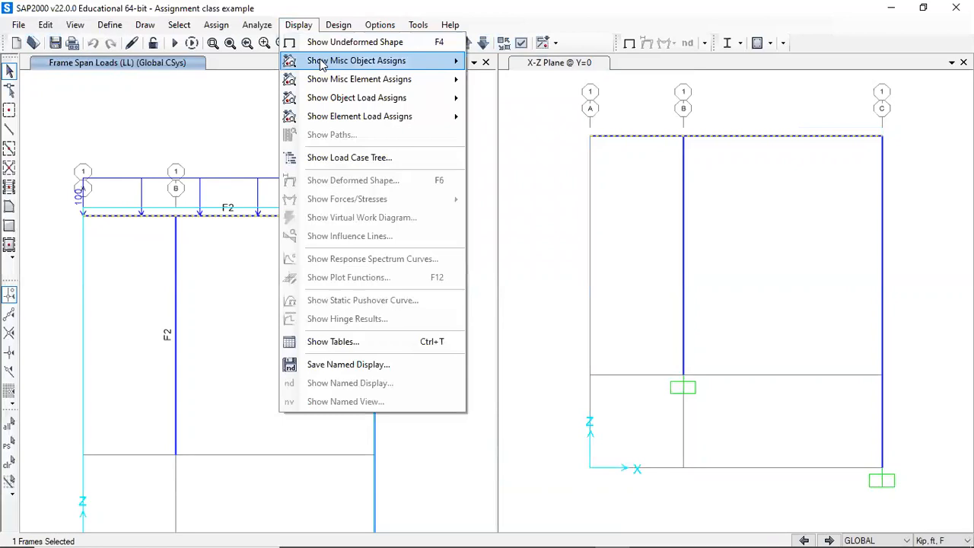
{"action": "mouse_move", "coordinate": [337, 98]}
{"action": "left_click", "coordinate": [493, 99]}
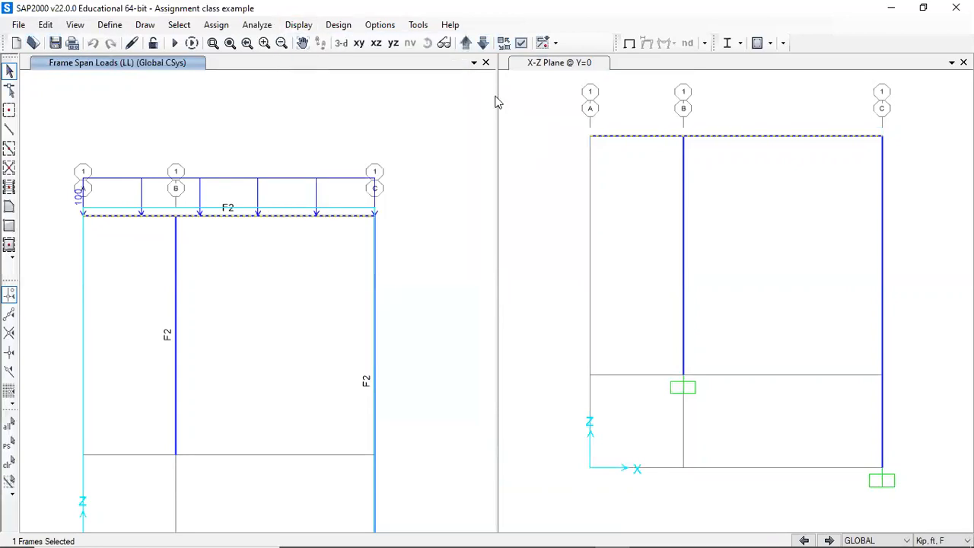
{"action": "left_click", "coordinate": [487, 205]}
{"action": "left_click", "coordinate": [481, 252]}
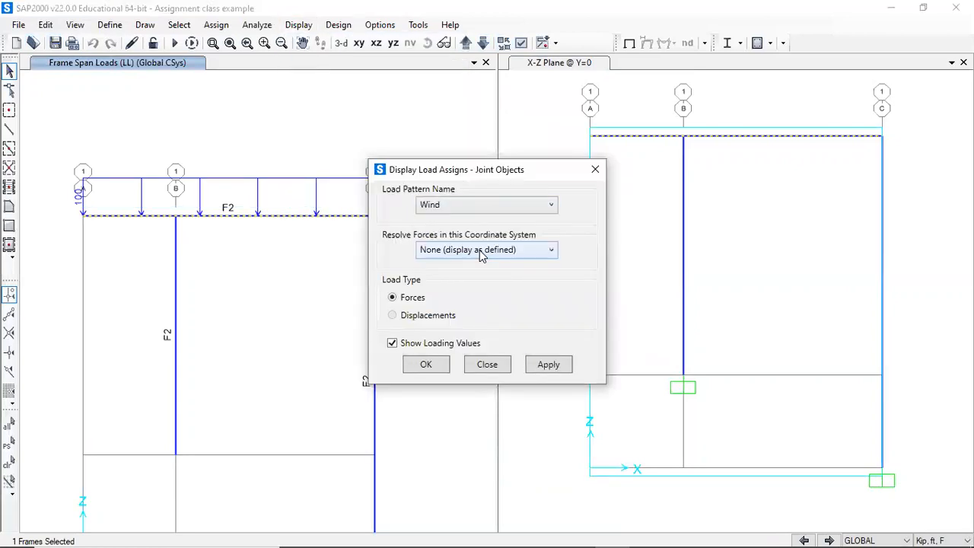
{"action": "left_click", "coordinate": [548, 365]}
{"action": "left_click_drag", "start_coordinate": [483, 174], "coordinate": [608, 167]}
{"action": "left_click", "coordinate": [553, 356]}
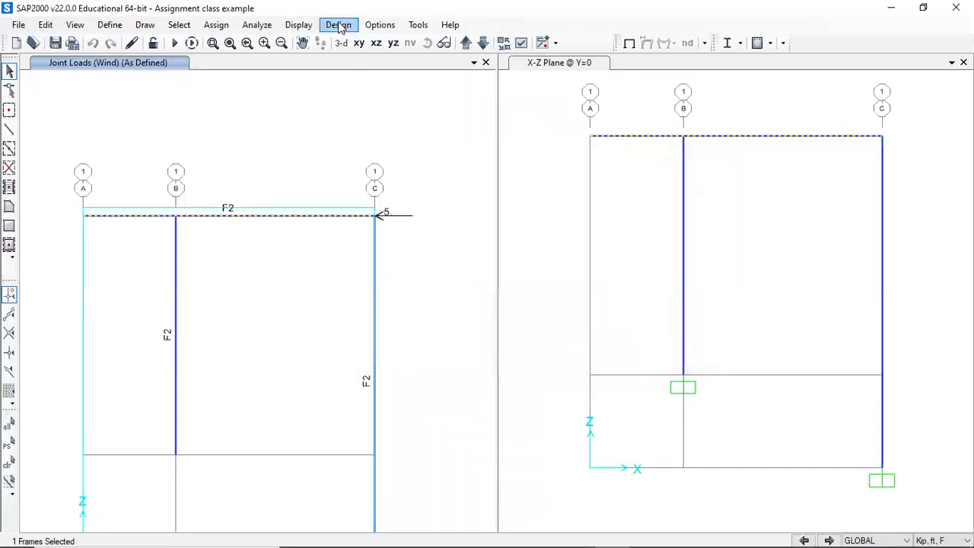
- Show the active structure and loads for the 1.2DL+1.6LL+0.5W case in the load case tree
{"action": "left_click", "coordinate": [298, 25]}
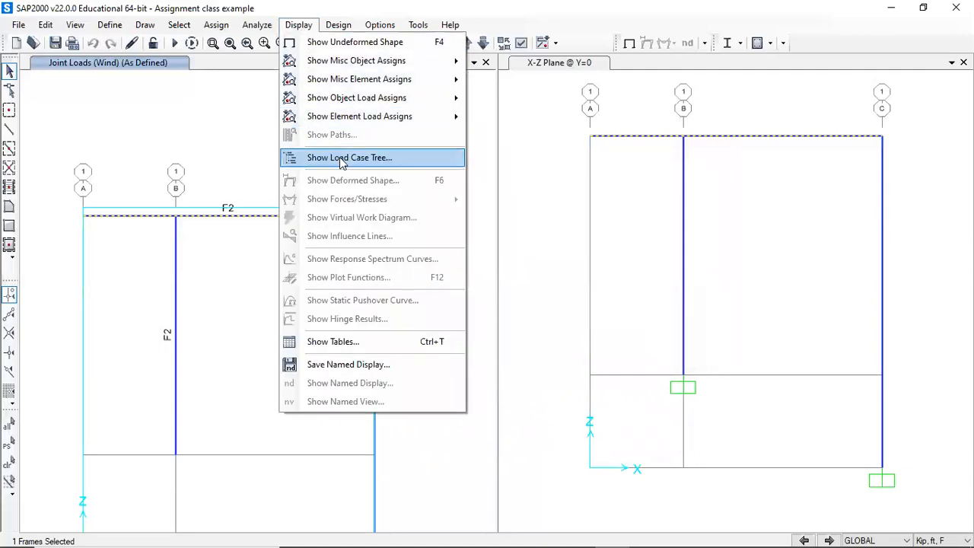
{"action": "left_click", "coordinate": [411, 161]}
{"action": "left_click", "coordinate": [326, 138]}
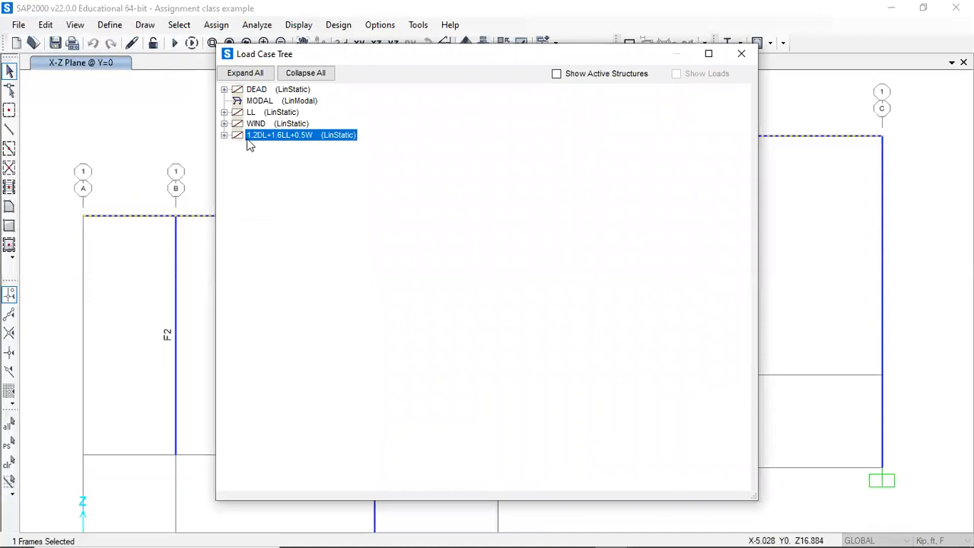
{"action": "left_click", "coordinate": [560, 76]}
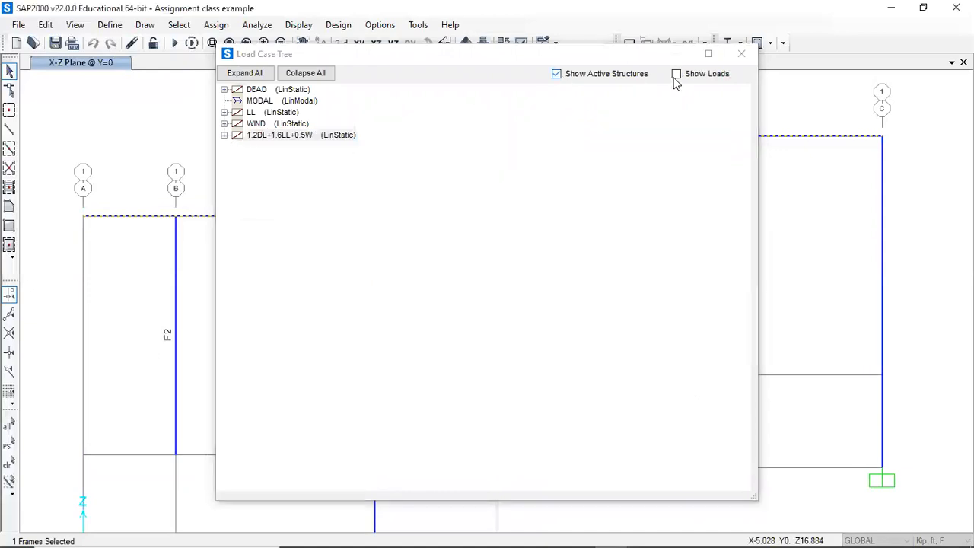
{"action": "left_click", "coordinate": [675, 76]}
{"action": "left_click_drag", "start_coordinate": [598, 52], "coordinate": [827, 64]}
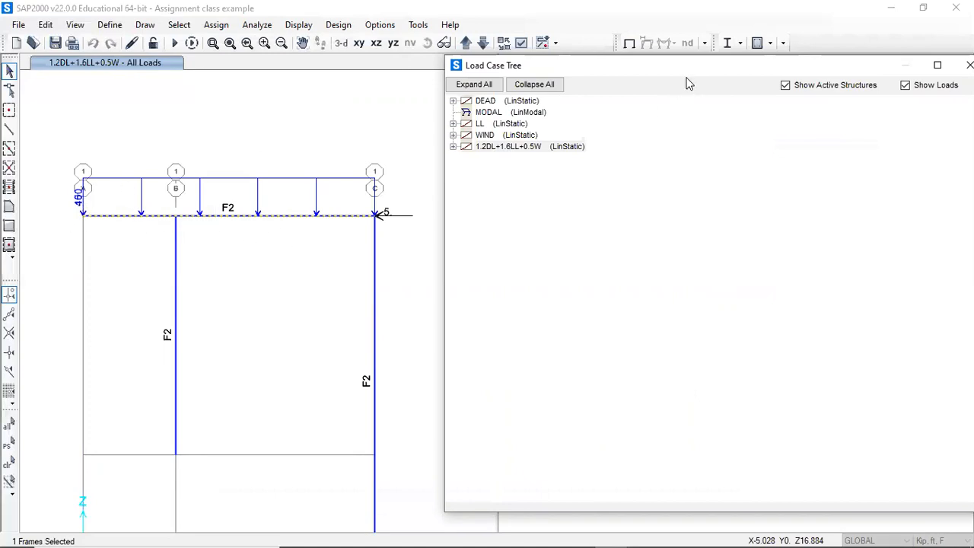
{"action": "left_click_drag", "start_coordinate": [681, 74], "coordinate": [478, 83]}
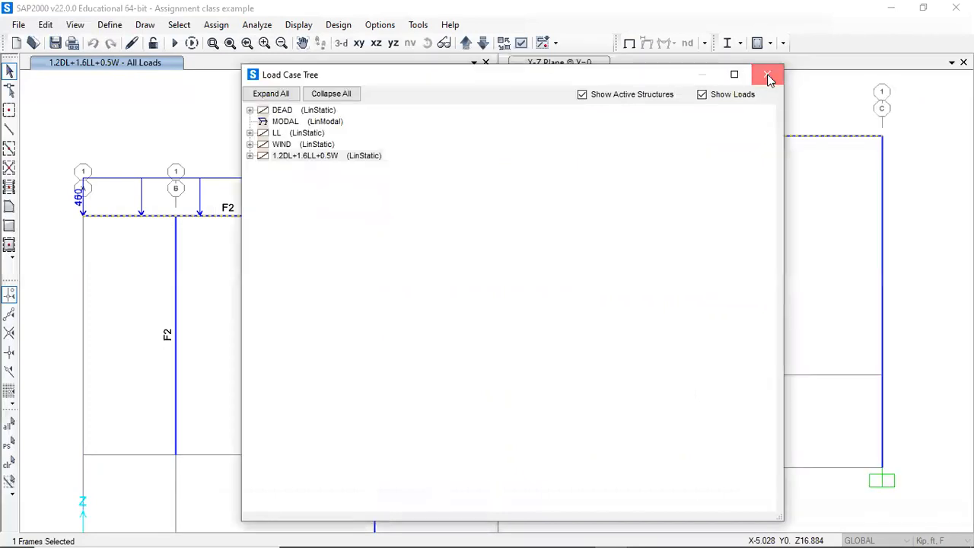
{"action": "left_click", "coordinate": [767, 74]}
- Save the model and run the analysis with only the 1.2DL+1.6LL+0.5W case set to run
{"action": "left_click", "coordinate": [56, 44]}
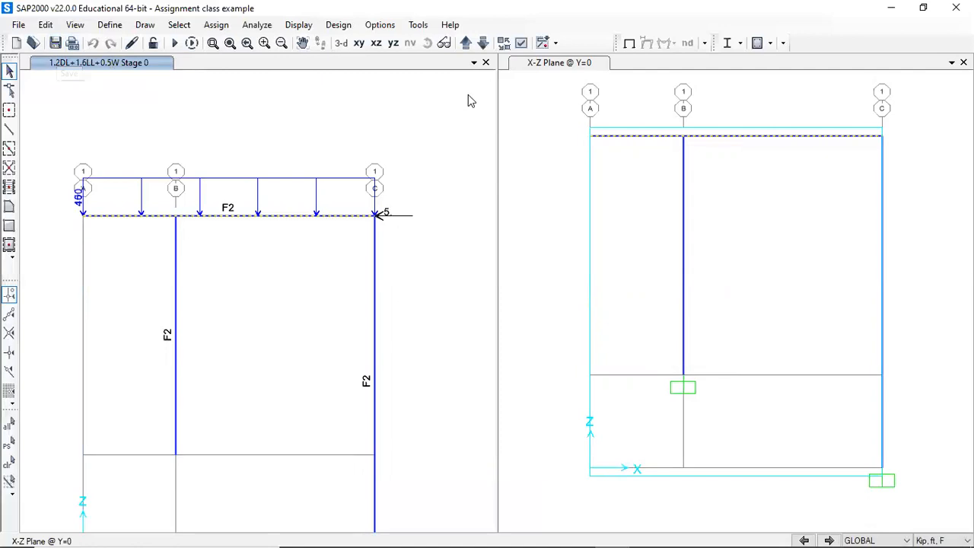
{"action": "left_click", "coordinate": [504, 43]}
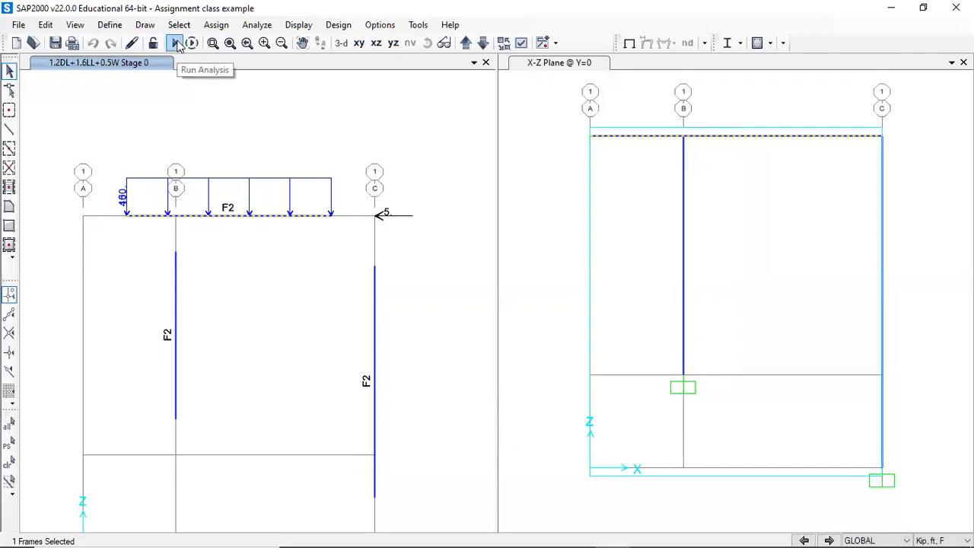
{"action": "left_click", "coordinate": [176, 43]}
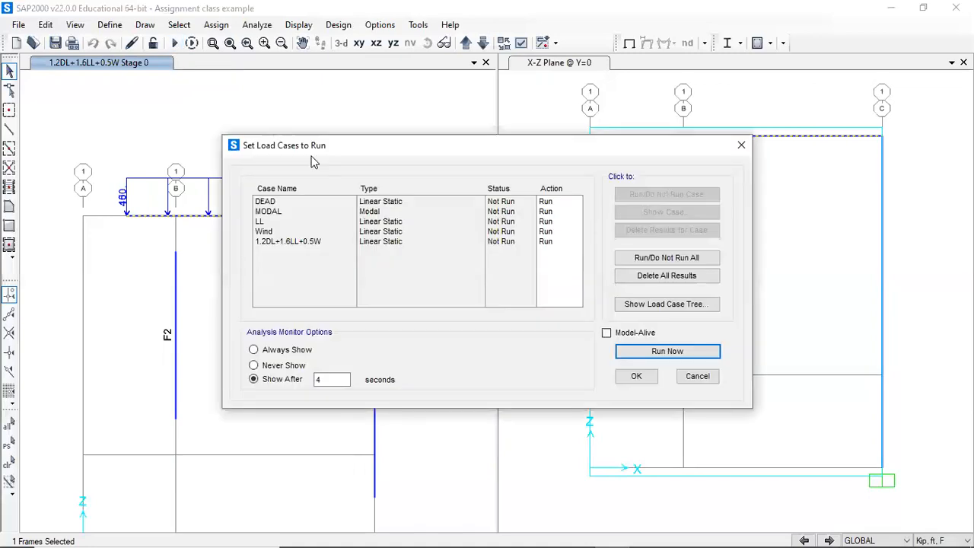
{"action": "left_click", "coordinate": [542, 232]}
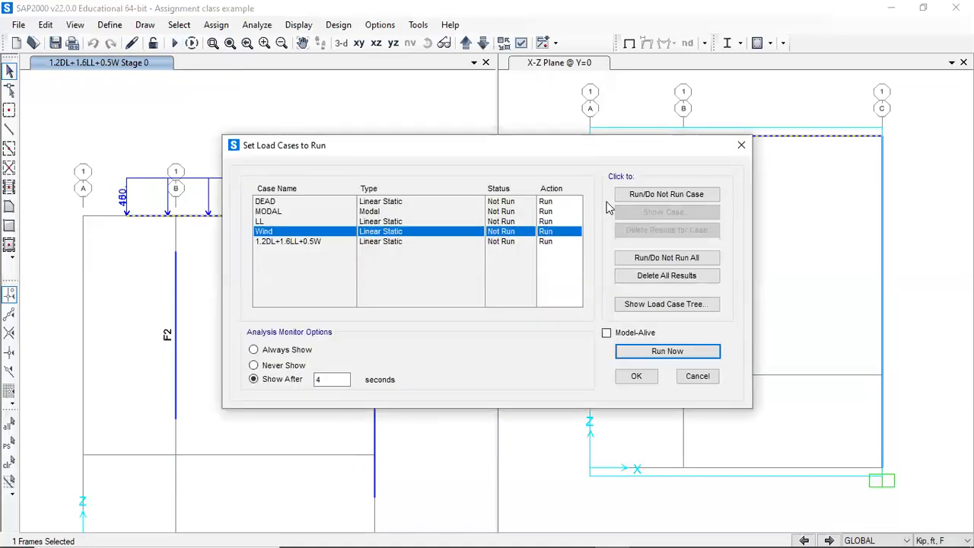
{"action": "left_click", "coordinate": [624, 196]}
{"action": "left_click", "coordinate": [576, 220]}
{"action": "left_click", "coordinate": [636, 194]}
{"action": "left_click", "coordinate": [559, 211]}
{"action": "left_click", "coordinate": [637, 195]}
{"action": "left_click", "coordinate": [558, 201]}
{"action": "left_click", "coordinate": [647, 195]}
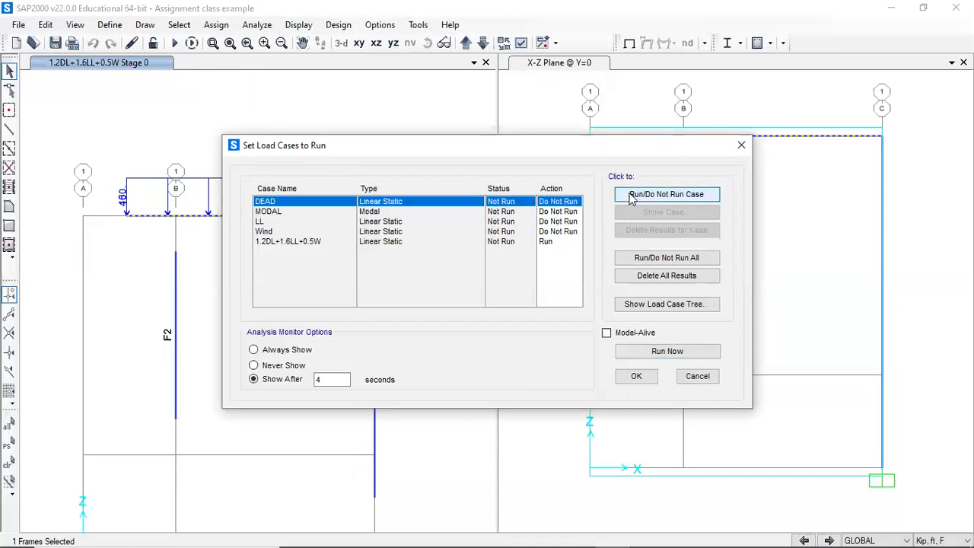
{"action": "left_click", "coordinate": [656, 354]}
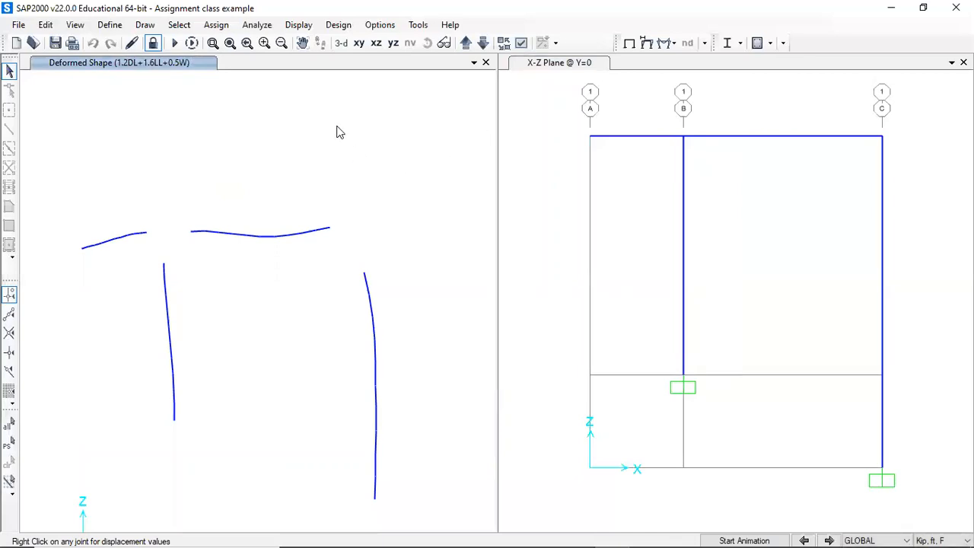
- Zoom out and animate the deformed shape of the frame under the combination
{"action": "left_click", "coordinate": [230, 42]}
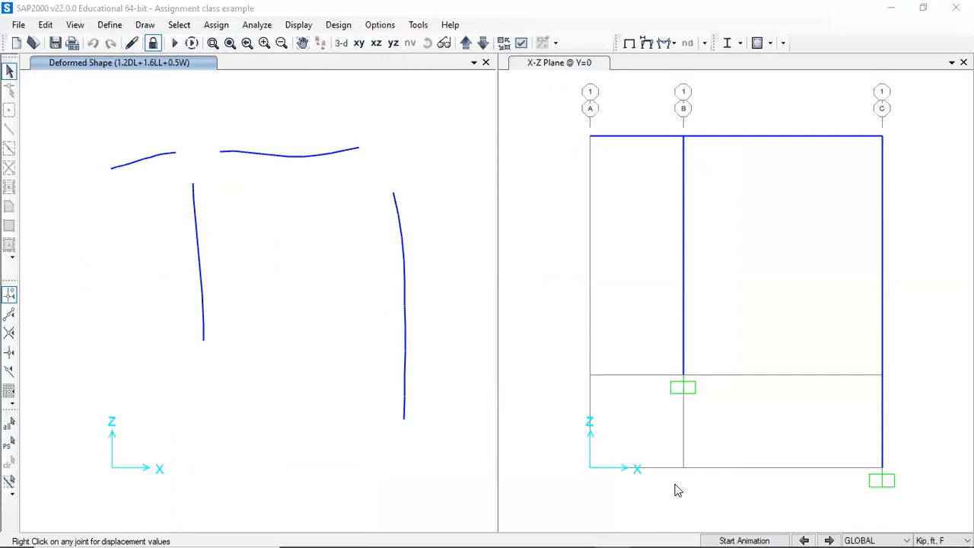
{"action": "left_click", "coordinate": [743, 536]}
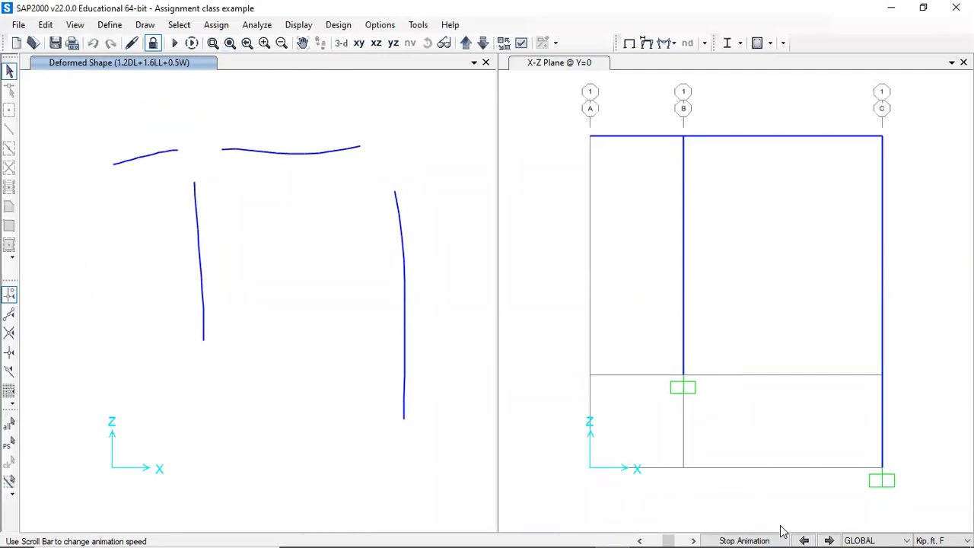
{"action": "left_click", "coordinate": [750, 532]}
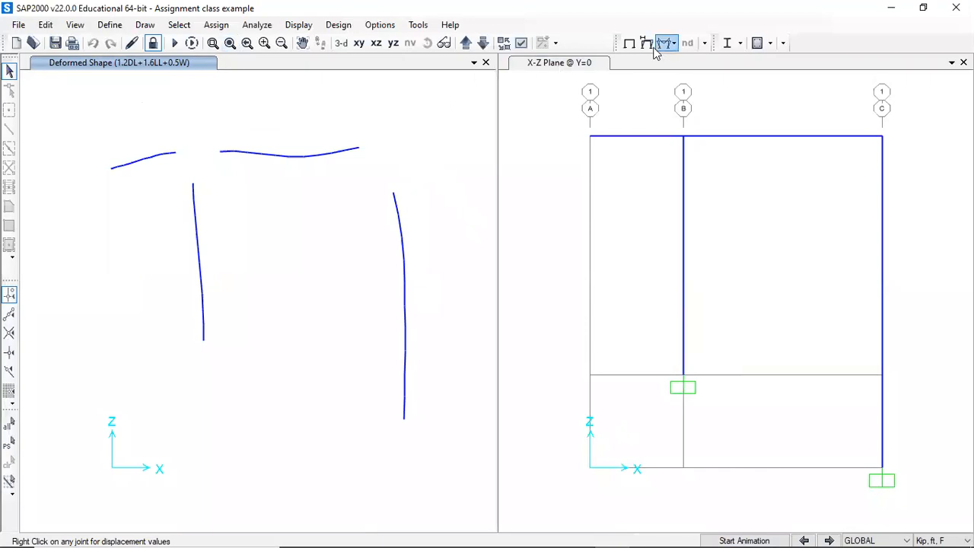
- Display the 1.2DL+1.6LL+0.5W axial force diagram with values shown in the second view
{"action": "left_click", "coordinate": [744, 125]}
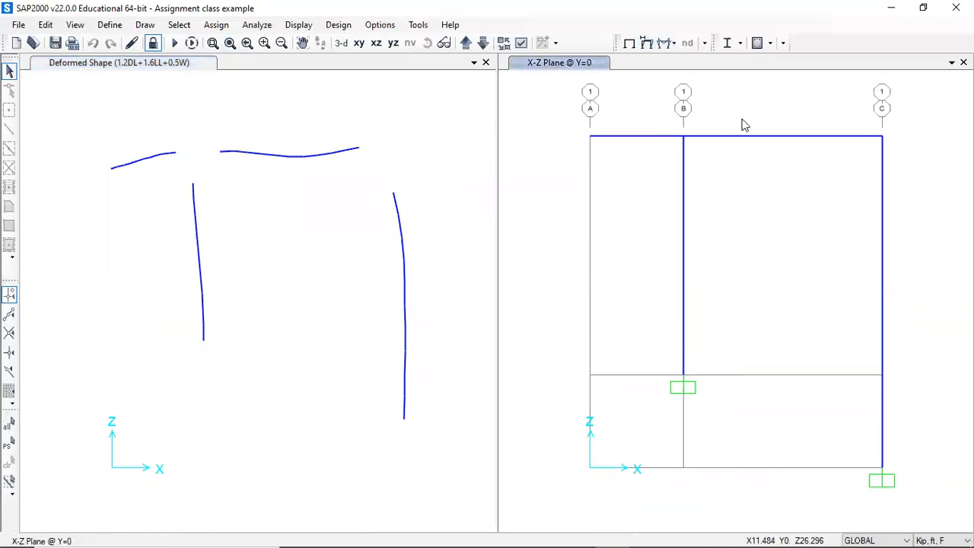
{"action": "left_click", "coordinate": [664, 43]}
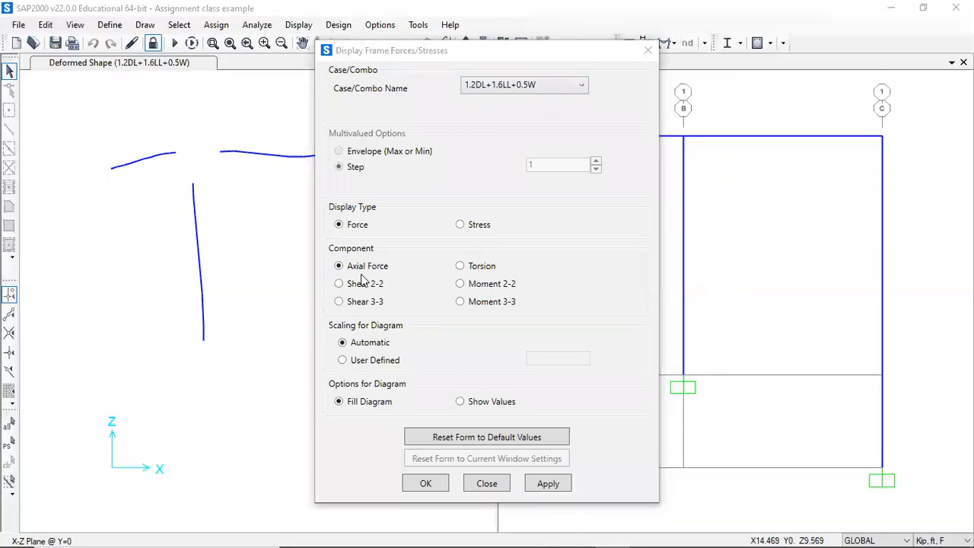
{"action": "left_click", "coordinate": [478, 404]}
{"action": "left_click", "coordinate": [548, 484]}
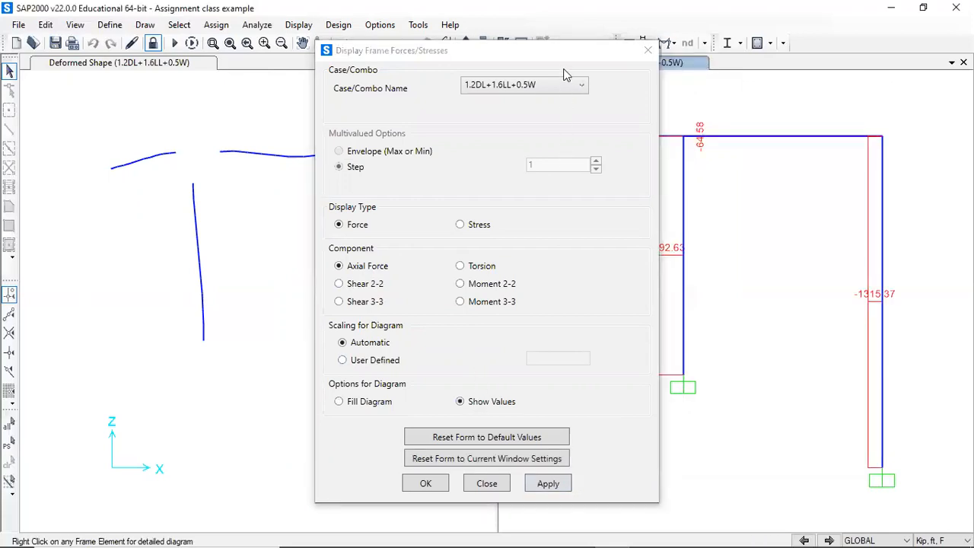
- Display the Shear 2-2 force diagram for 1.2DL+1.6LL+0.5W in the second view
{"action": "left_click_drag", "start_coordinate": [444, 60], "coordinate": [236, 84]}
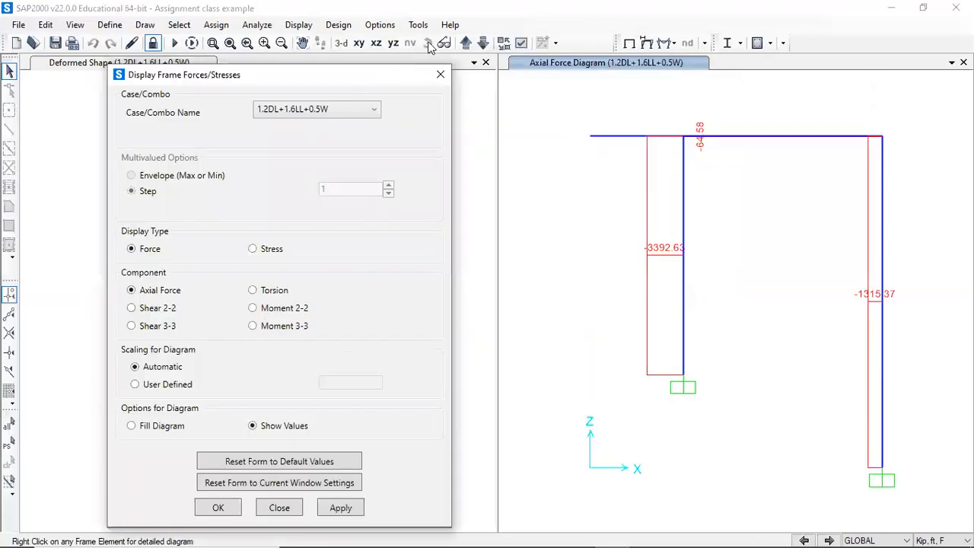
{"action": "left_click", "coordinate": [504, 43]}
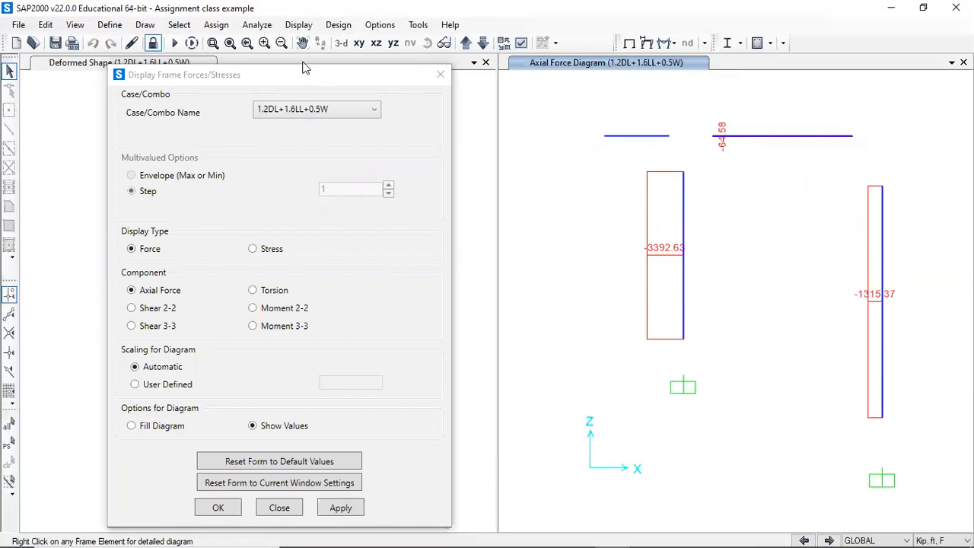
{"action": "left_click_drag", "start_coordinate": [308, 79], "coordinate": [295, 43]}
{"action": "left_click", "coordinate": [145, 273]}
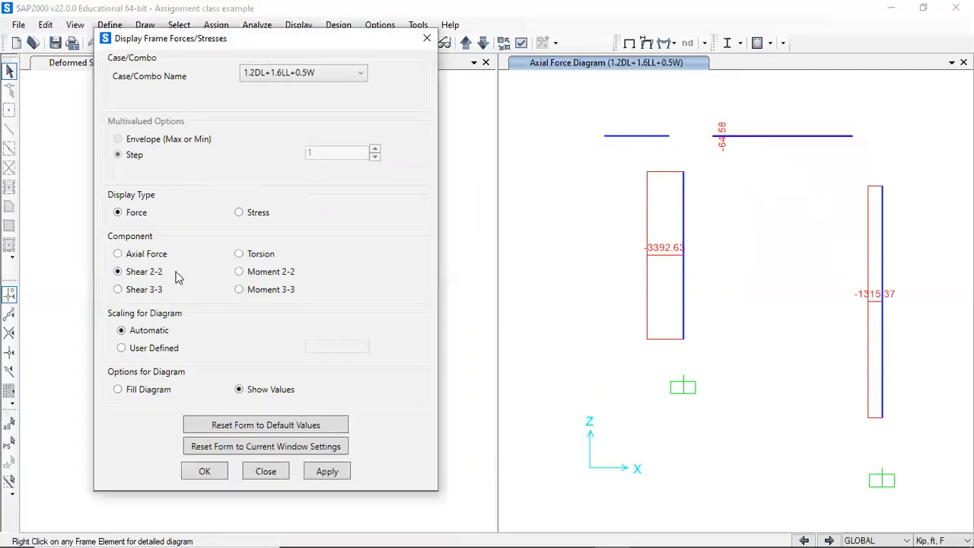
{"action": "left_click", "coordinate": [331, 471]}
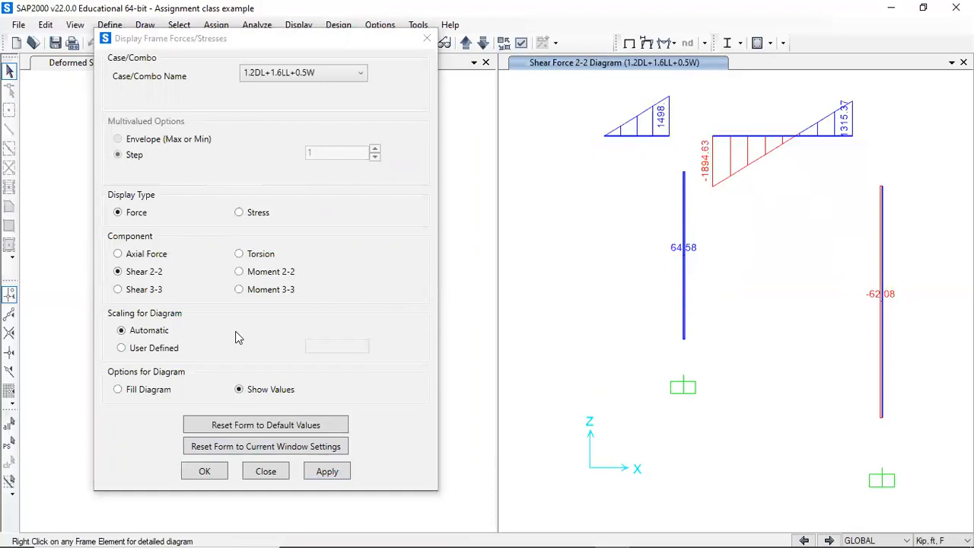
- Switch the second view to the Moment 3-3 diagram for the same combination and close the dialog
{"action": "left_click", "coordinate": [268, 295]}
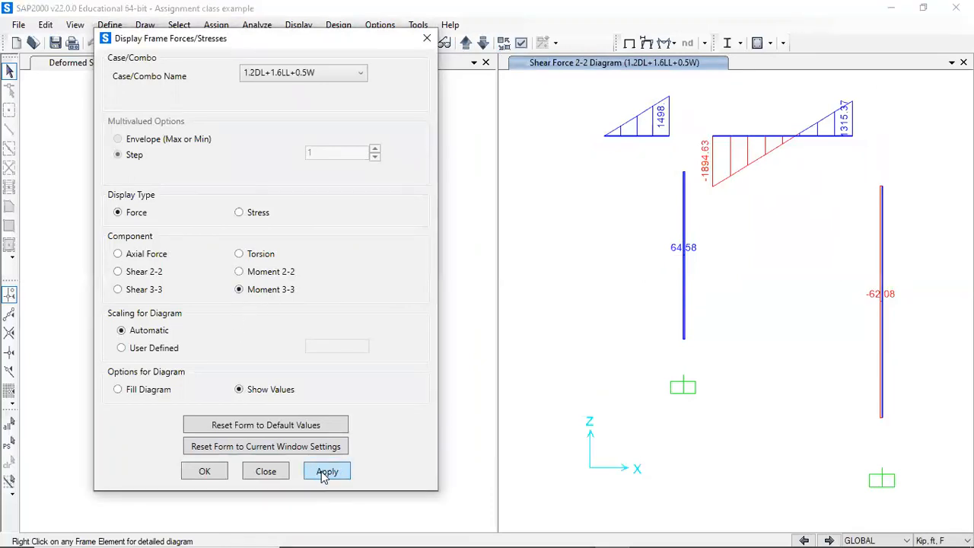
{"action": "left_click", "coordinate": [326, 472]}
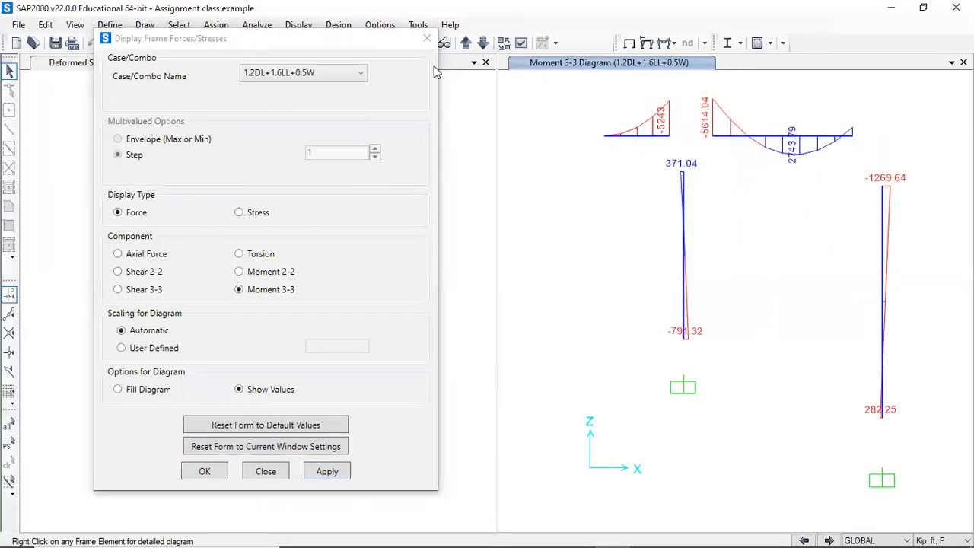
{"action": "left_click", "coordinate": [424, 39]}
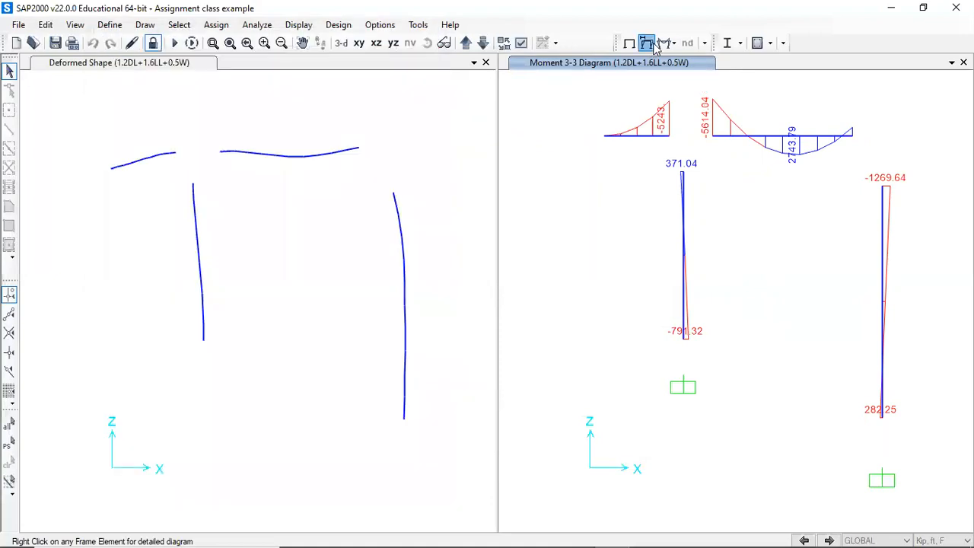
{"action": "left_click", "coordinate": [650, 45]}
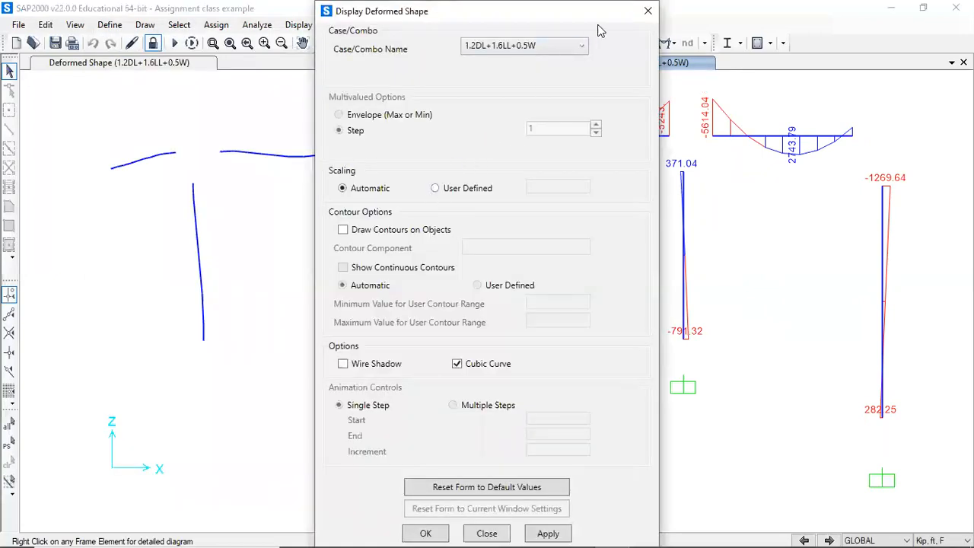
{"action": "left_click", "coordinate": [647, 13]}
{"action": "left_click", "coordinate": [663, 43]}
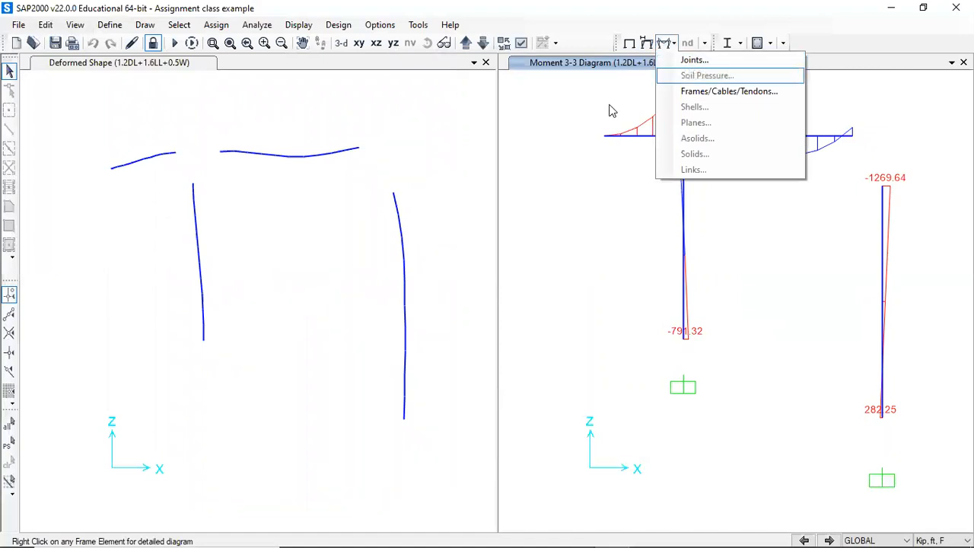
{"action": "left_click", "coordinate": [650, 91]}
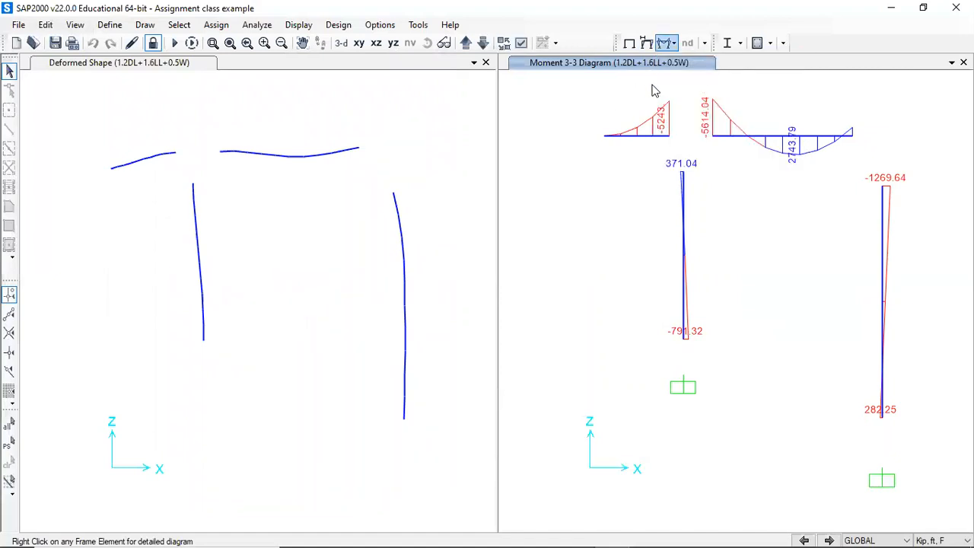
{"action": "left_click", "coordinate": [663, 42]}
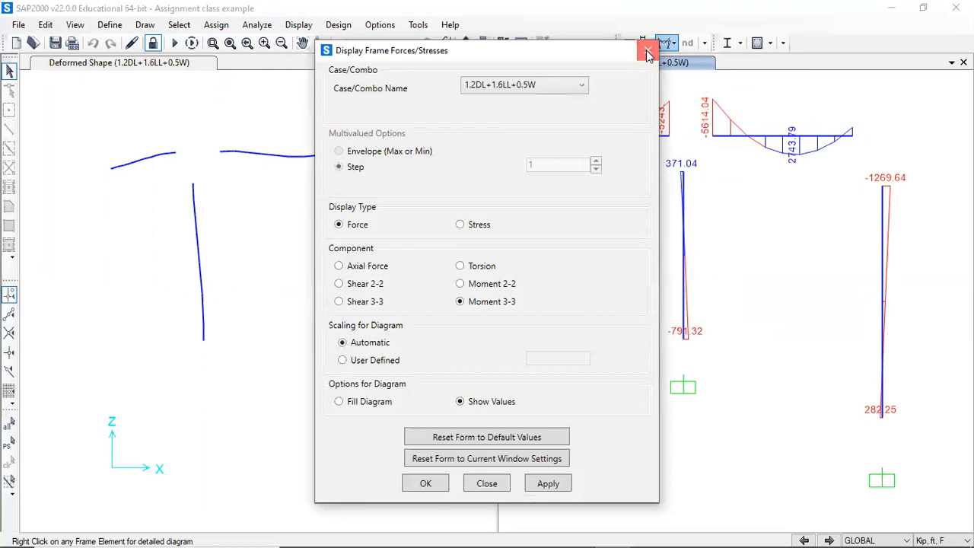
{"action": "left_click", "coordinate": [648, 50]}
- Display the joint reactions for 1.2DL+1.6LL+0.5W as tabulated values
{"action": "left_click", "coordinate": [668, 48]}
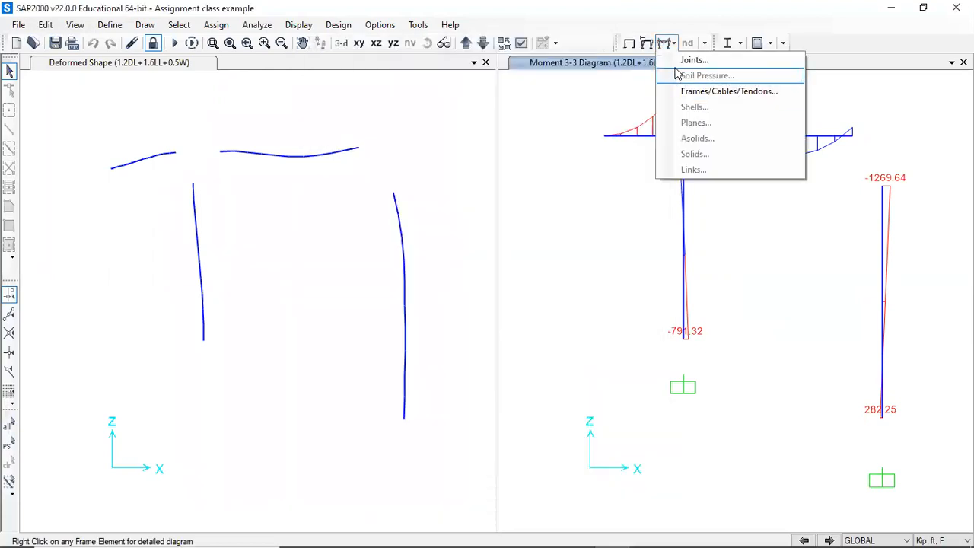
{"action": "left_click", "coordinate": [675, 57]}
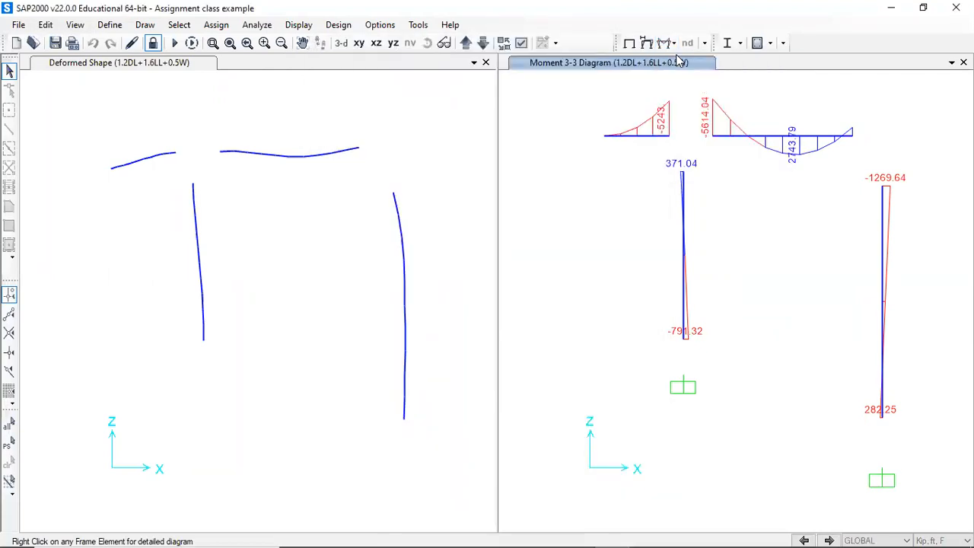
{"action": "left_click", "coordinate": [358, 322]}
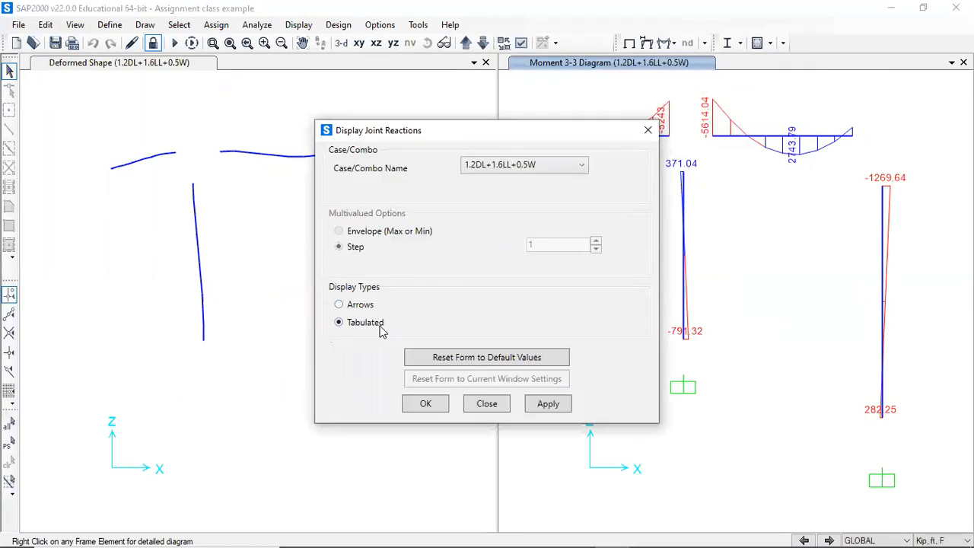
{"action": "left_click", "coordinate": [545, 407]}
- Compare the joint reactions shown as arrows and as tabulated values, ending with the tabulated display
{"action": "left_click_drag", "start_coordinate": [515, 135], "coordinate": [395, 121]}
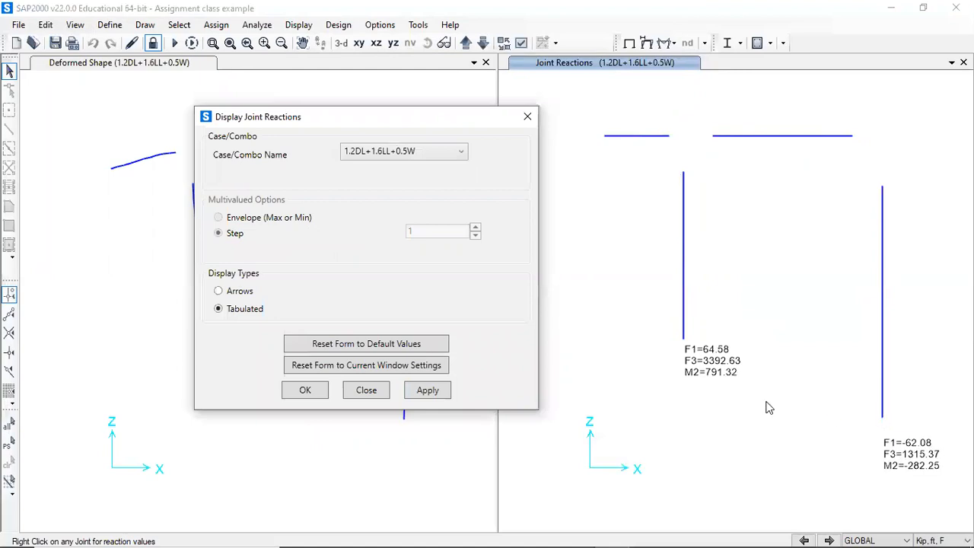
{"action": "left_click", "coordinate": [240, 294]}
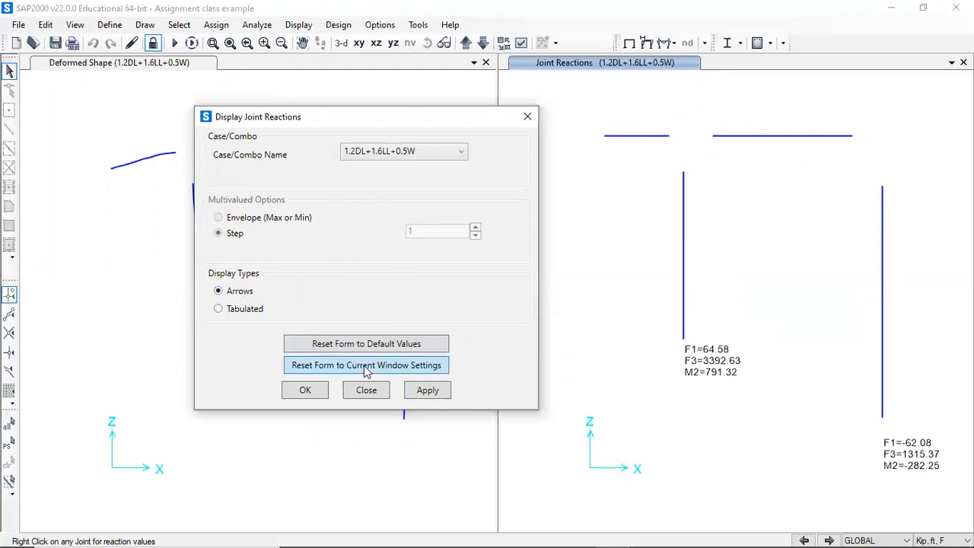
{"action": "left_click", "coordinate": [422, 392]}
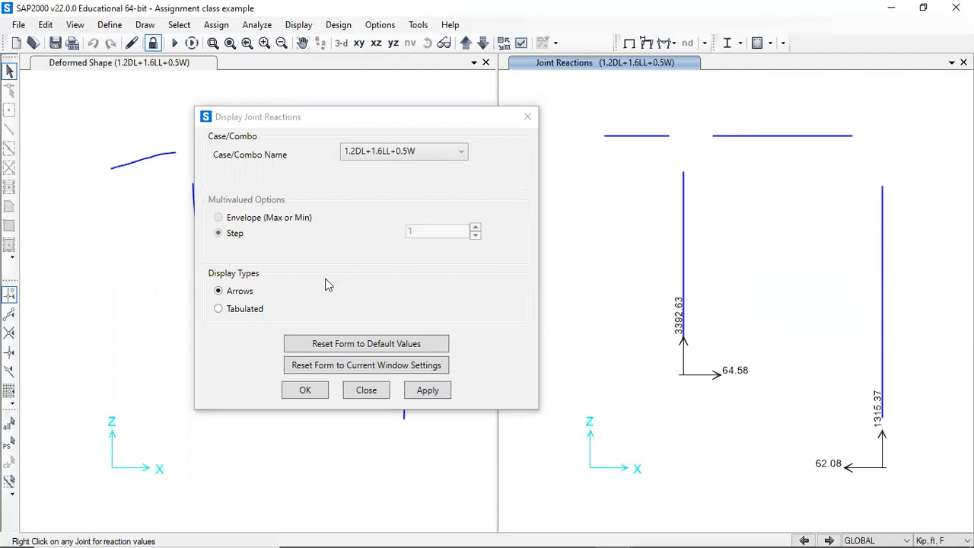
{"action": "left_click", "coordinate": [258, 311]}
{"action": "left_click", "coordinate": [428, 390]}
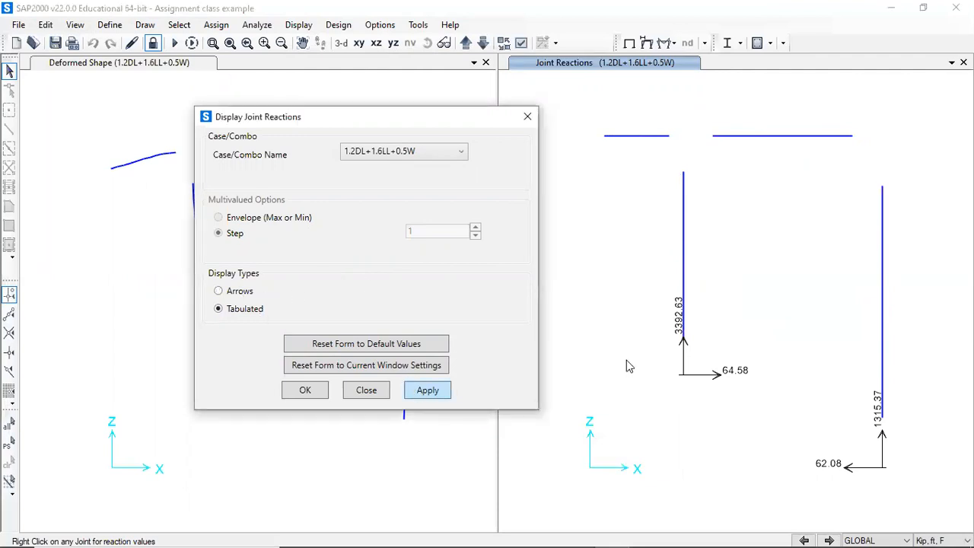
{"action": "left_click", "coordinate": [527, 118]}
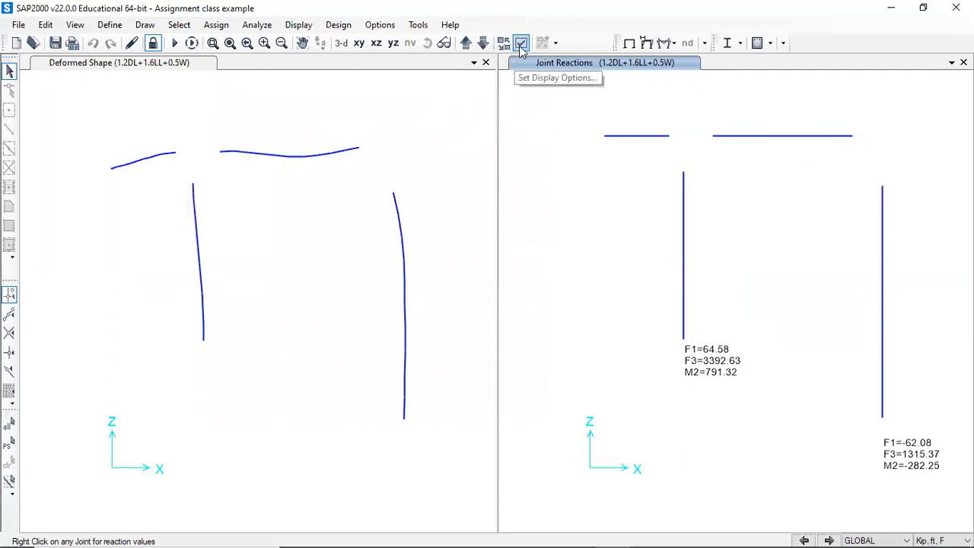
- Show the combination's deformed shape with continuous Ux displacement contours and wire shadow in the second view
{"action": "left_click", "coordinate": [646, 43]}
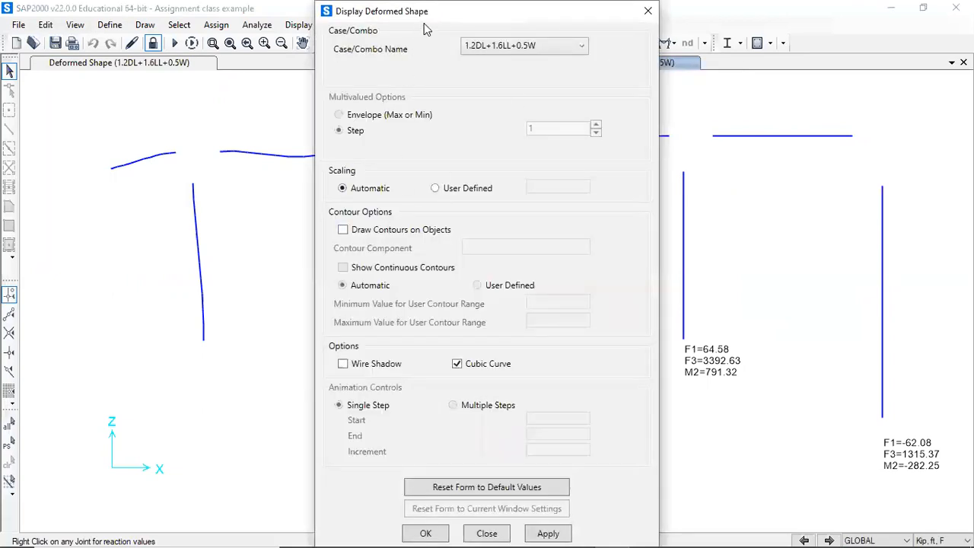
{"action": "left_click", "coordinate": [645, 14]}
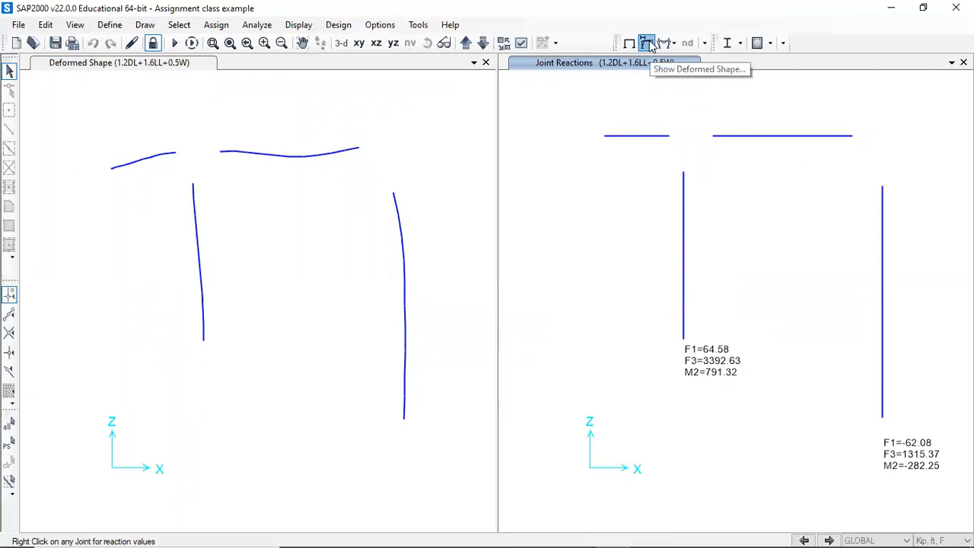
{"action": "left_click", "coordinate": [649, 41]}
{"action": "left_click", "coordinate": [343, 230]}
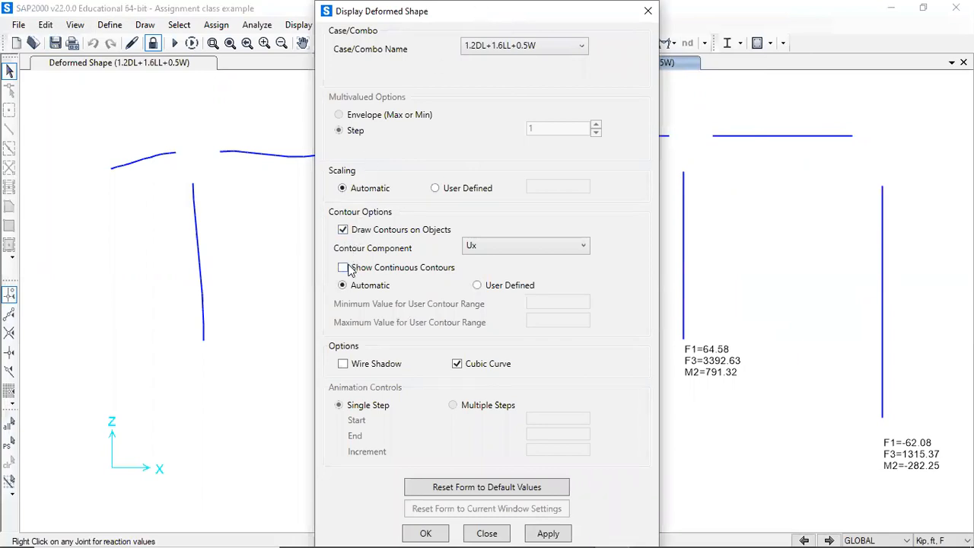
{"action": "left_click", "coordinate": [347, 366]}
{"action": "left_click", "coordinate": [343, 267]}
{"action": "left_click_drag", "start_coordinate": [534, 18], "coordinate": [693, 18]}
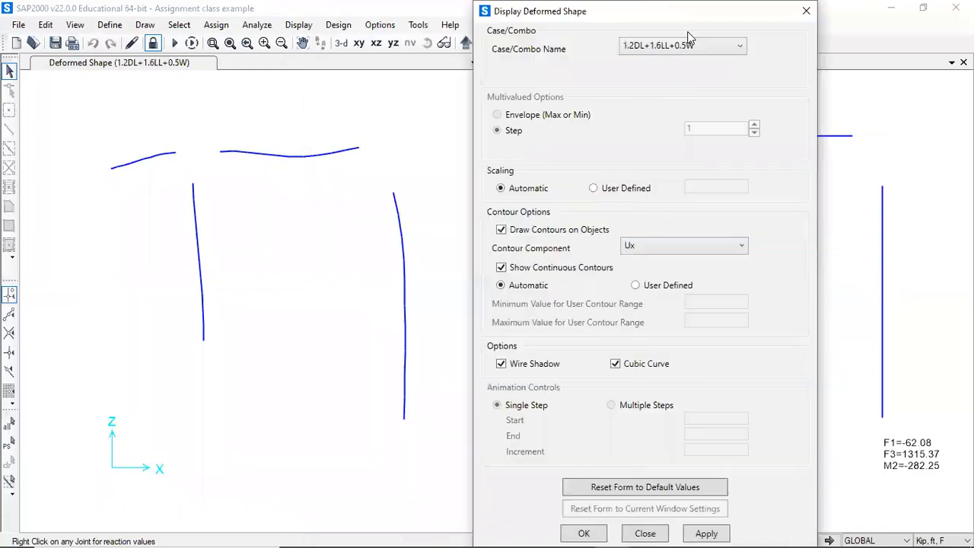
{"action": "left_click", "coordinate": [708, 532]}
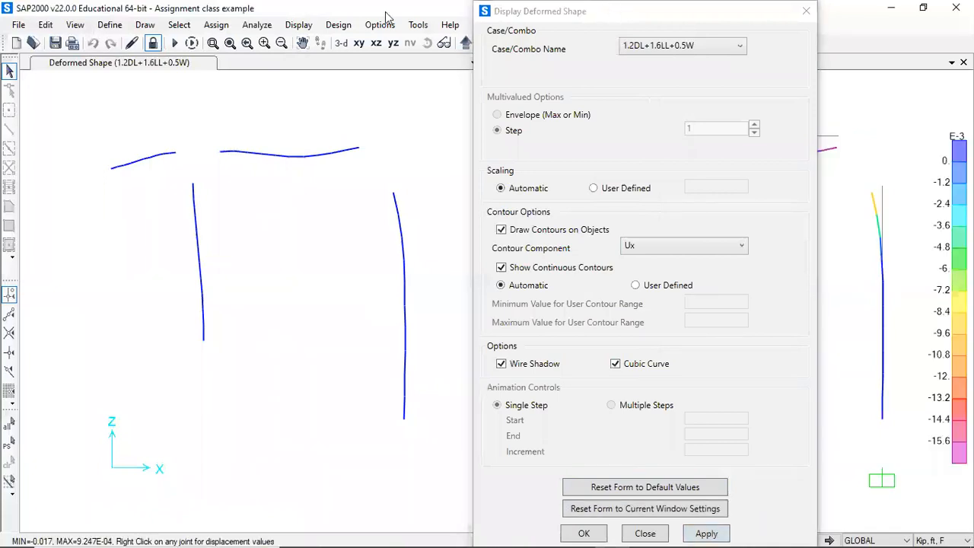
{"action": "left_click_drag", "start_coordinate": [723, 17], "coordinate": [386, 17]}
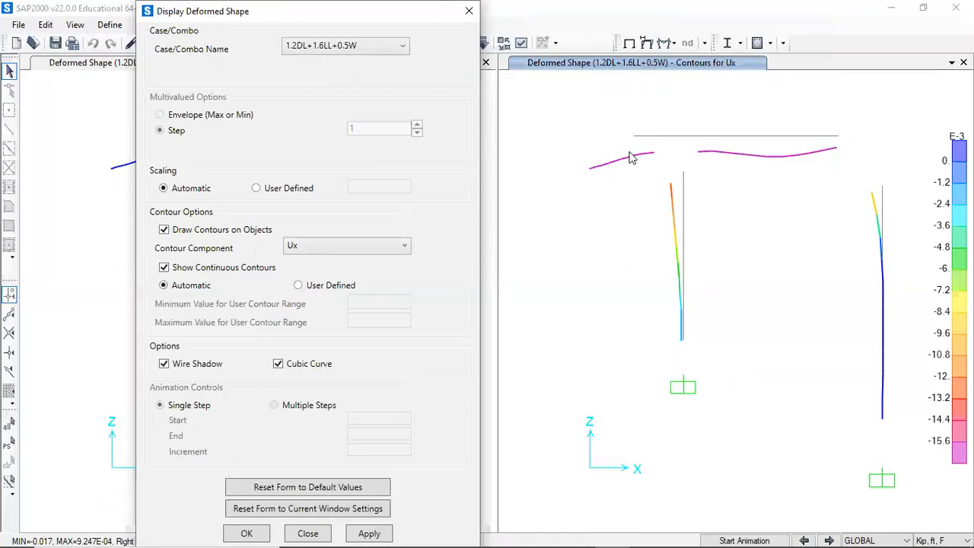
- Switch the second view's displacement contours to the Uz component and apply them
{"action": "left_click", "coordinate": [363, 245]}
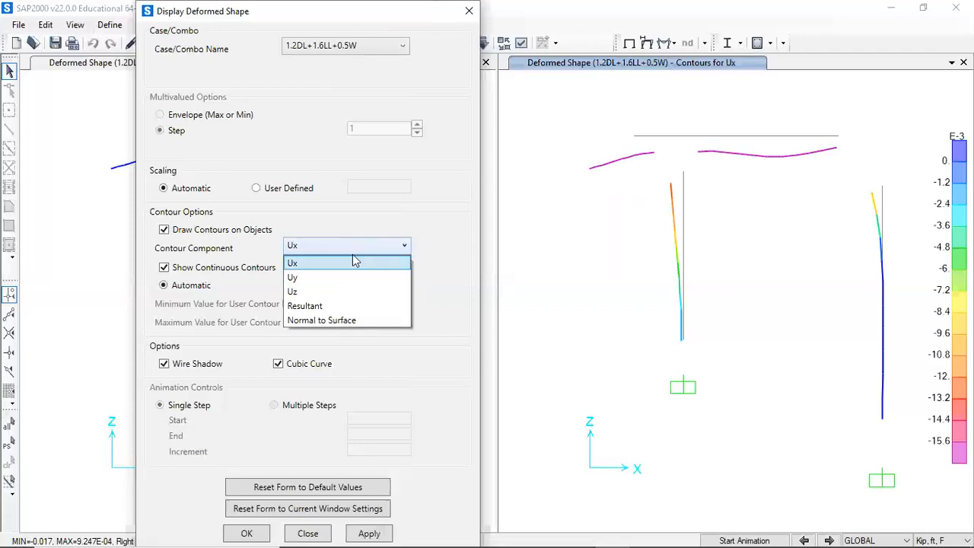
{"action": "left_click", "coordinate": [346, 292]}
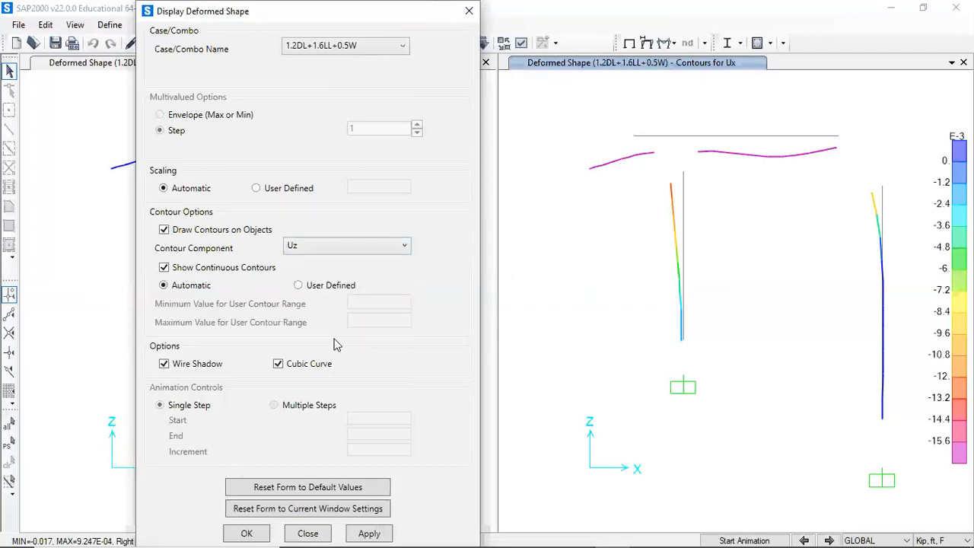
{"action": "left_click_drag", "start_coordinate": [402, 20], "coordinate": [629, 20]}
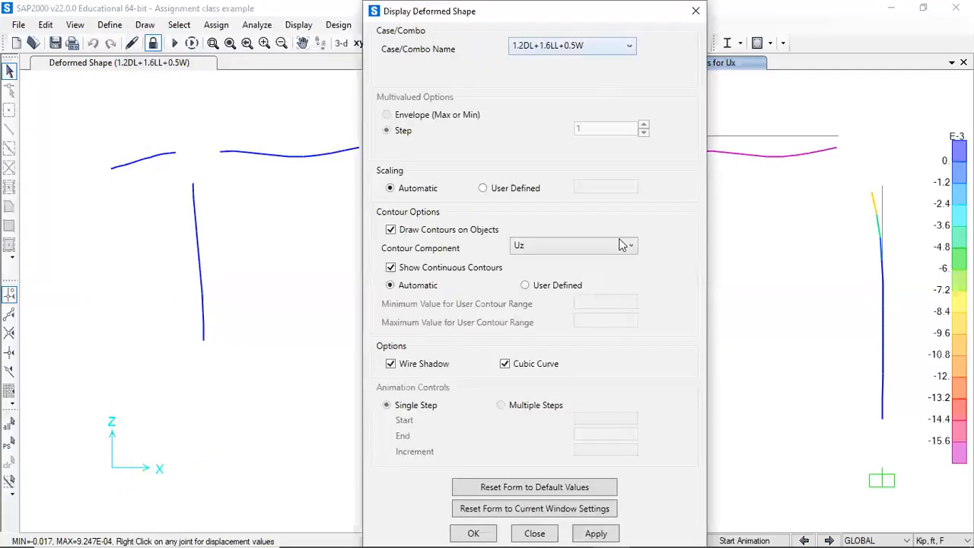
{"action": "left_click", "coordinate": [598, 532]}
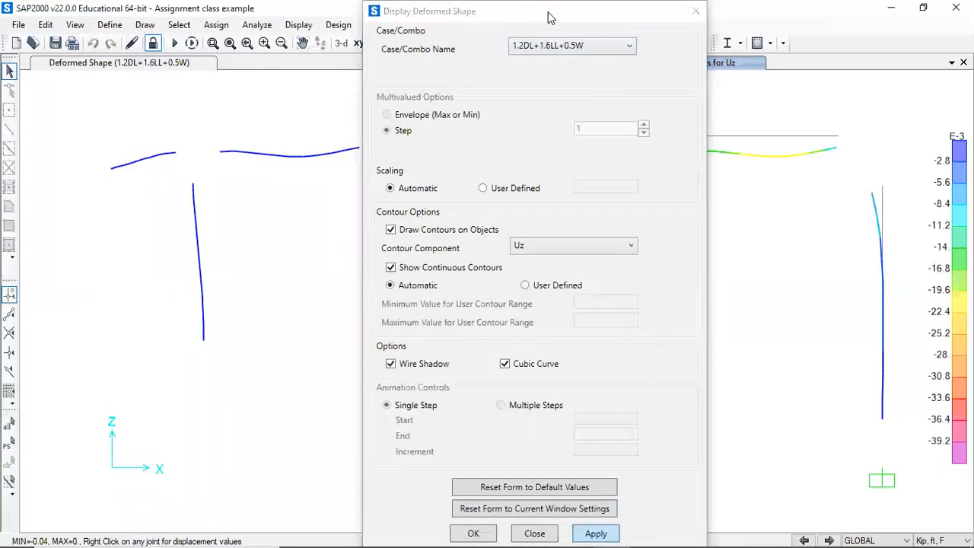
{"action": "left_click_drag", "start_coordinate": [550, 15], "coordinate": [338, 15]}
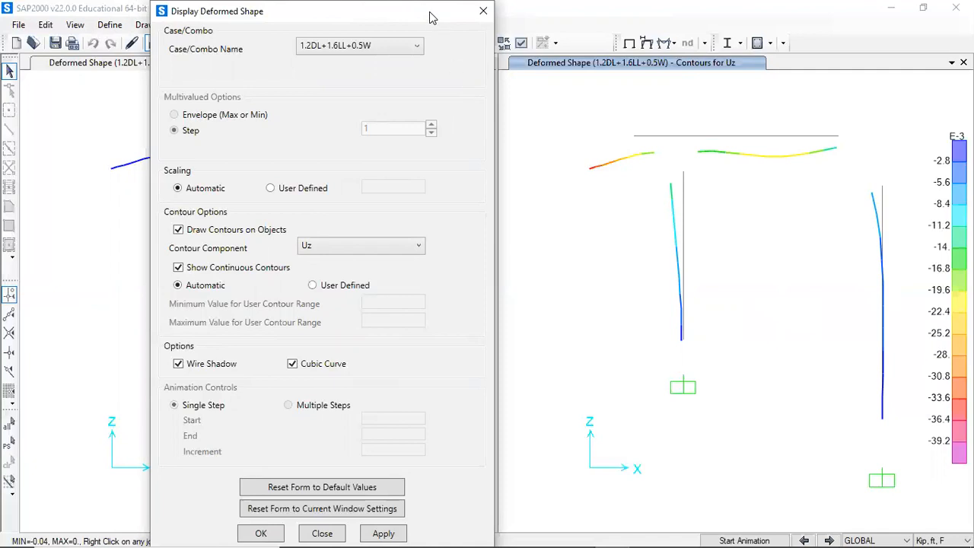
{"action": "left_click_drag", "start_coordinate": [430, 16], "coordinate": [733, 17]}
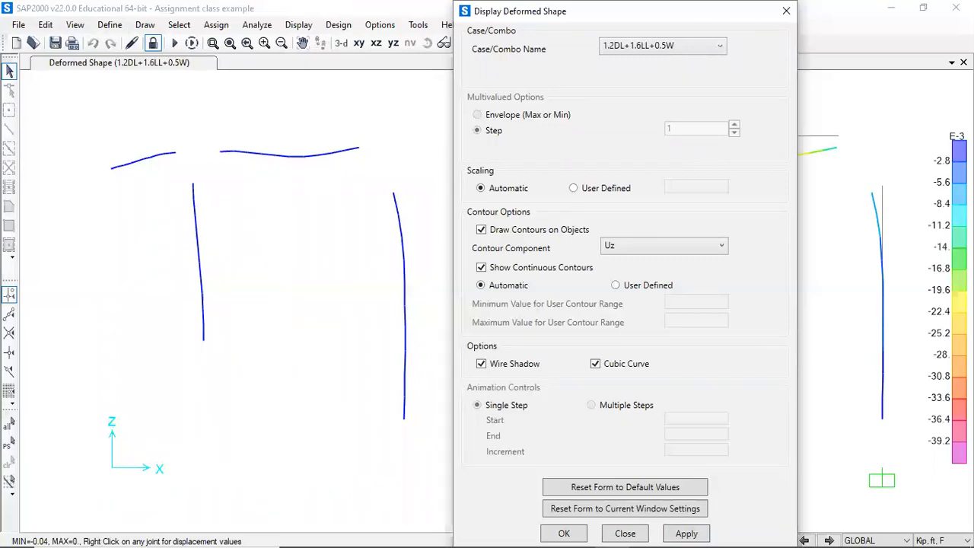
{"action": "left_click_drag", "start_coordinate": [742, 17], "coordinate": [465, 17]}
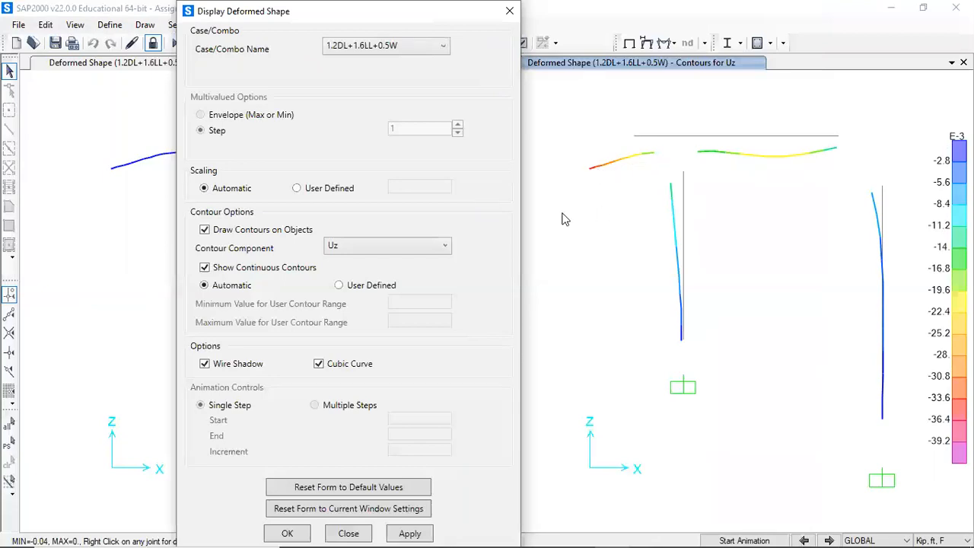
- Change the contour component to Uy and apply it in the second view
{"action": "left_click", "coordinate": [402, 246]}
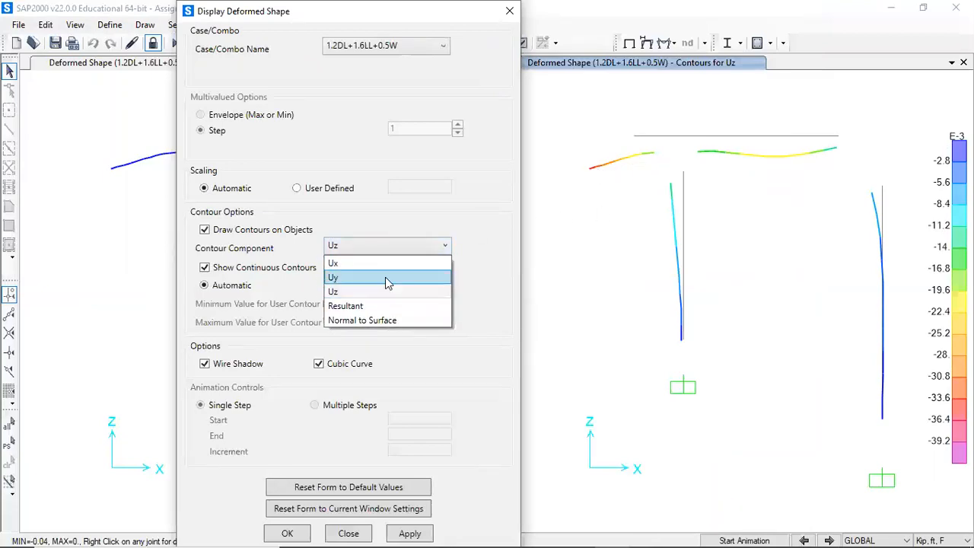
{"action": "left_click", "coordinate": [385, 276]}
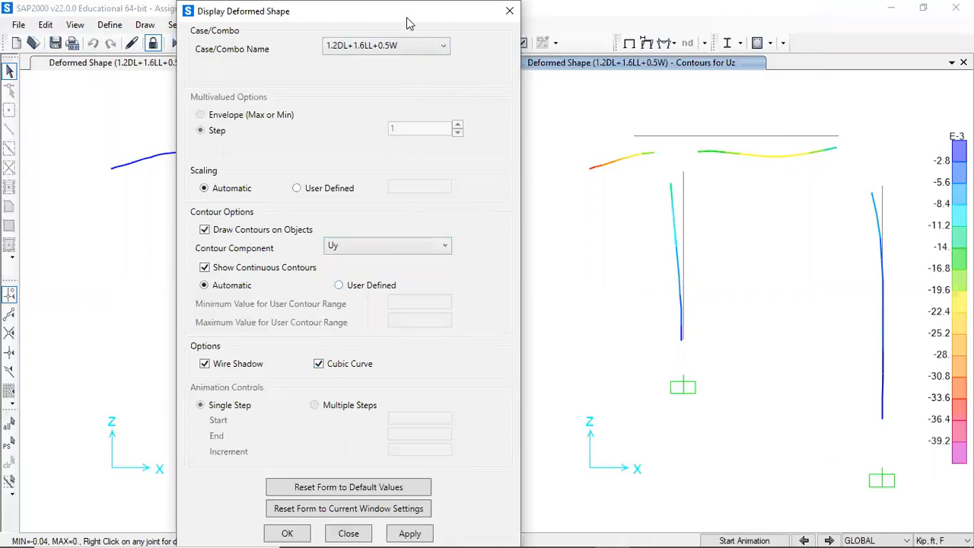
{"action": "left_click_drag", "start_coordinate": [407, 24], "coordinate": [634, 23]}
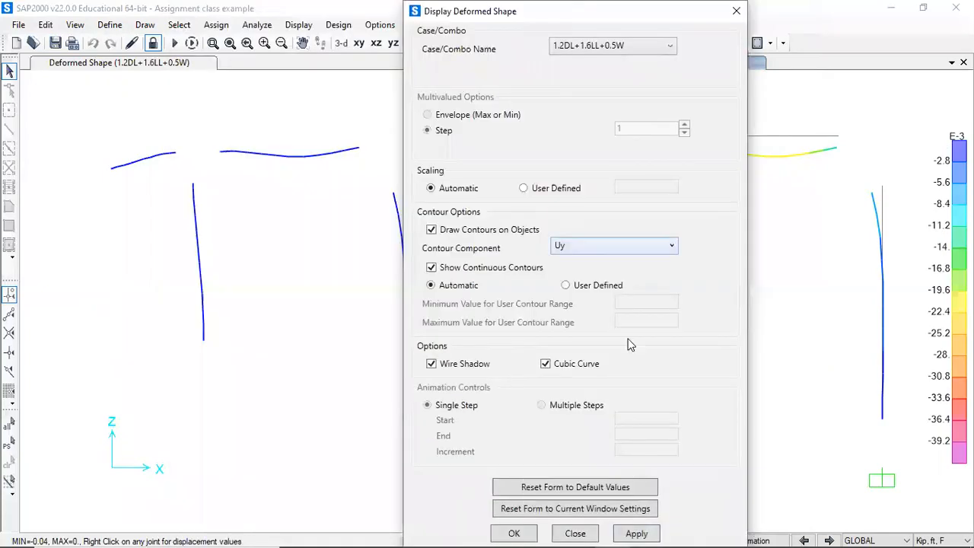
{"action": "left_click", "coordinate": [636, 532]}
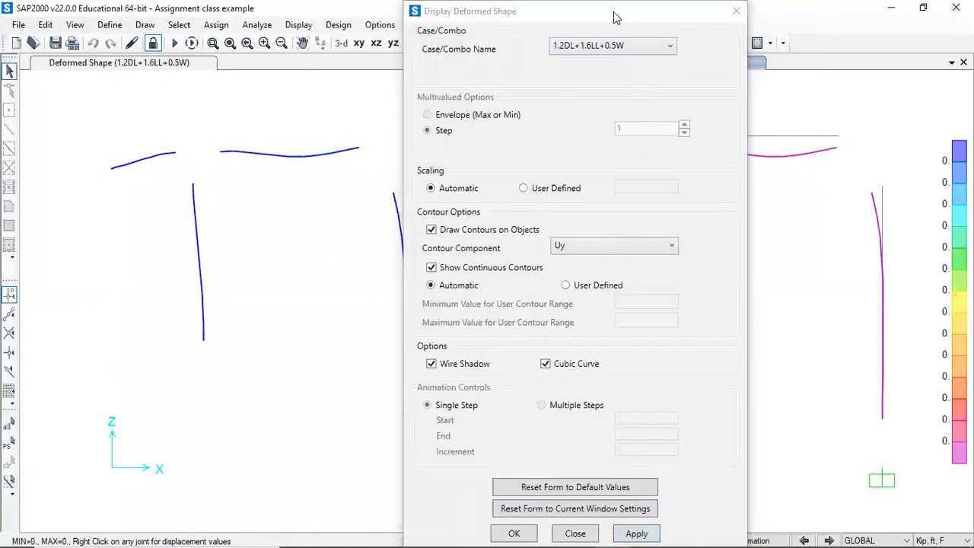
{"action": "left_click_drag", "start_coordinate": [616, 16], "coordinate": [394, 19]}
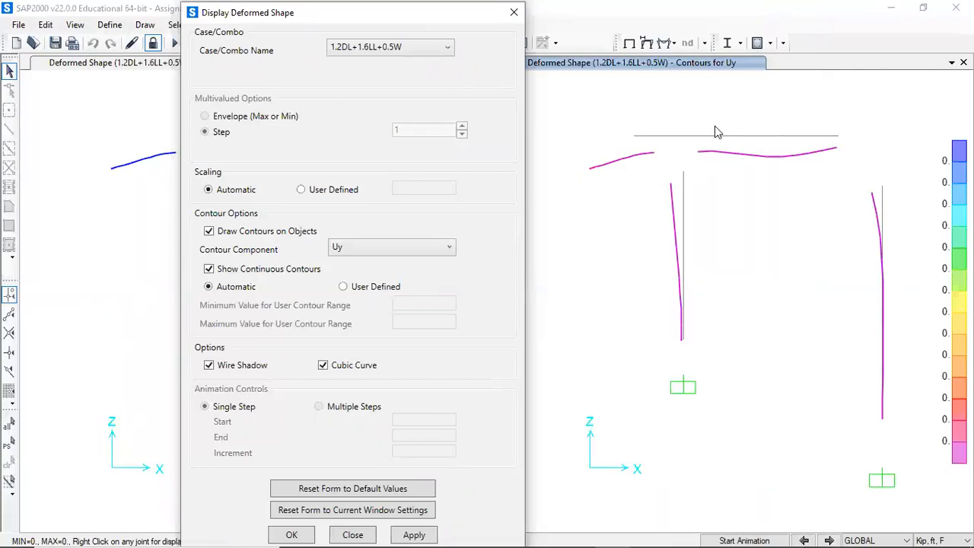
{"action": "left_click", "coordinate": [635, 205]}
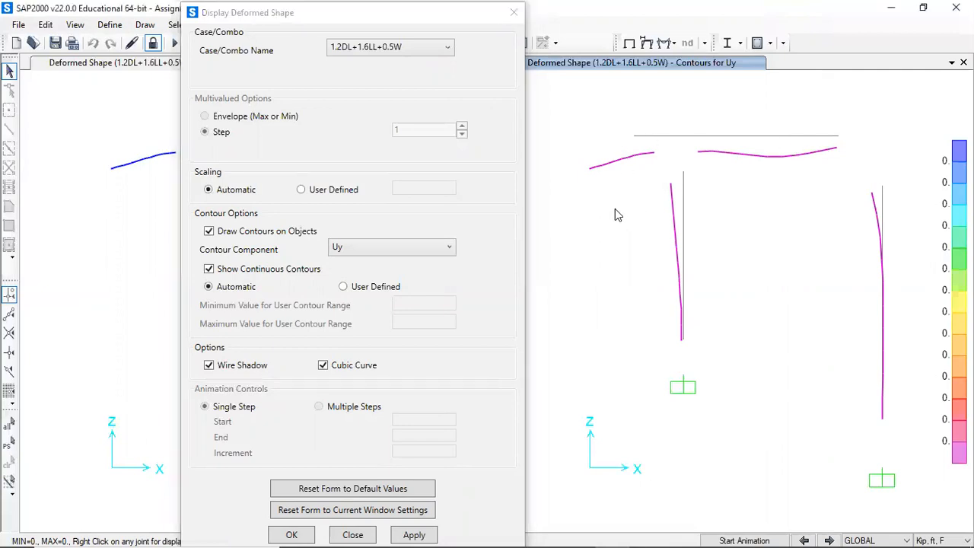
- Switch the contour component back to Ux, apply it and close the deformed shape dialog
{"action": "left_click", "coordinate": [386, 248]}
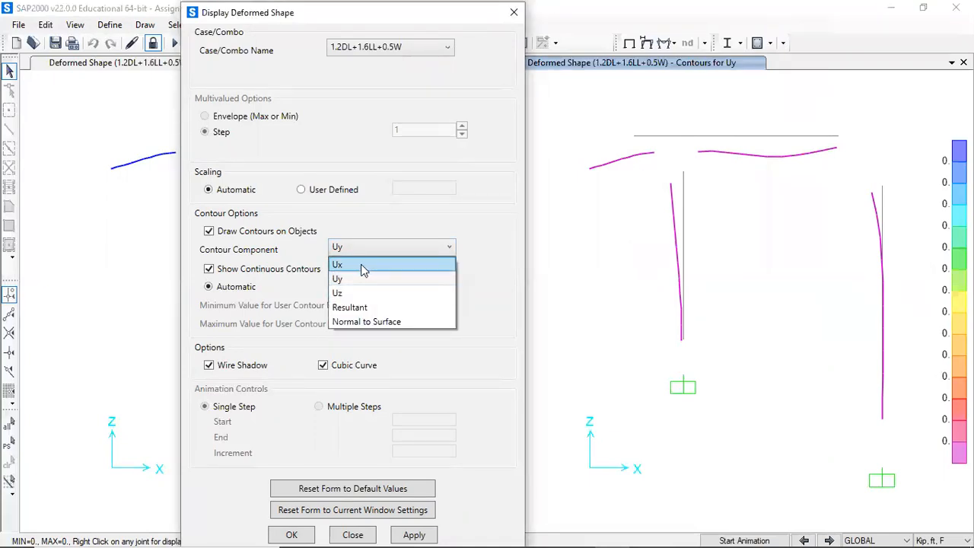
{"action": "left_click", "coordinate": [360, 264]}
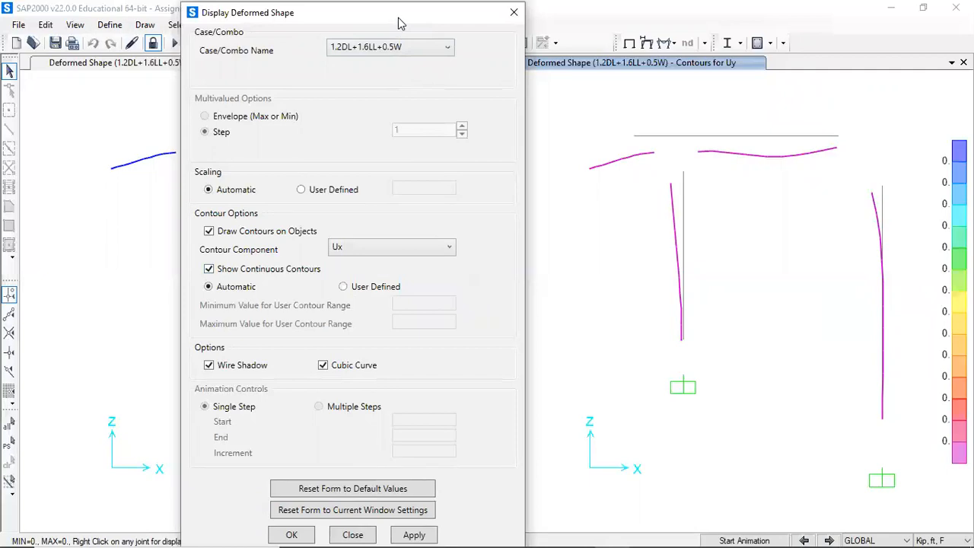
{"action": "left_click_drag", "start_coordinate": [401, 23], "coordinate": [667, 31]}
{"action": "left_click", "coordinate": [680, 541]}
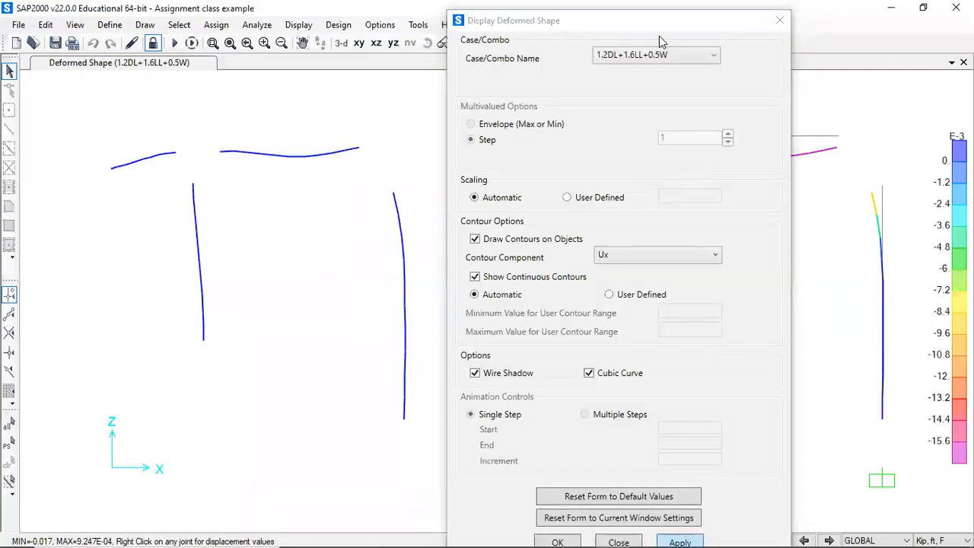
{"action": "left_click_drag", "start_coordinate": [457, 9], "coordinate": [177, 4]}
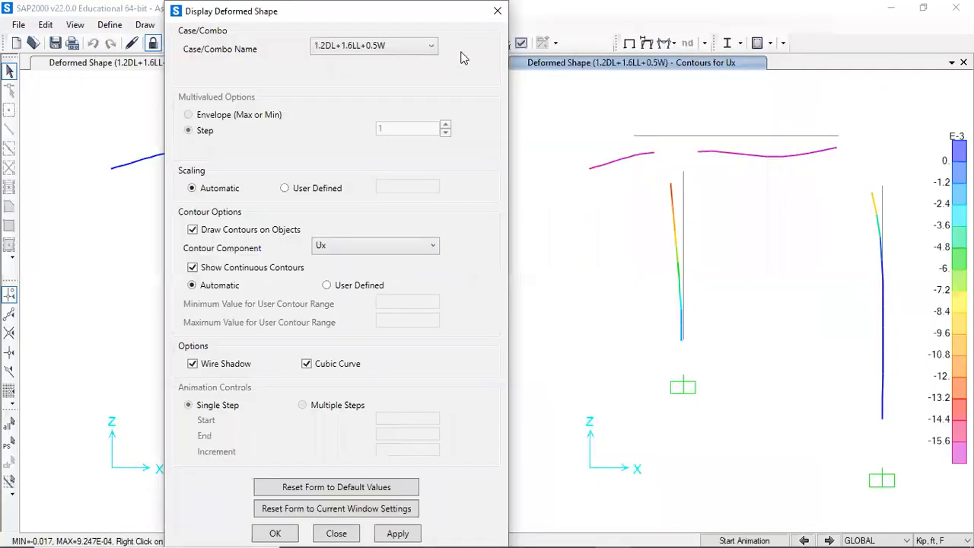
{"action": "left_click", "coordinate": [498, 10]}
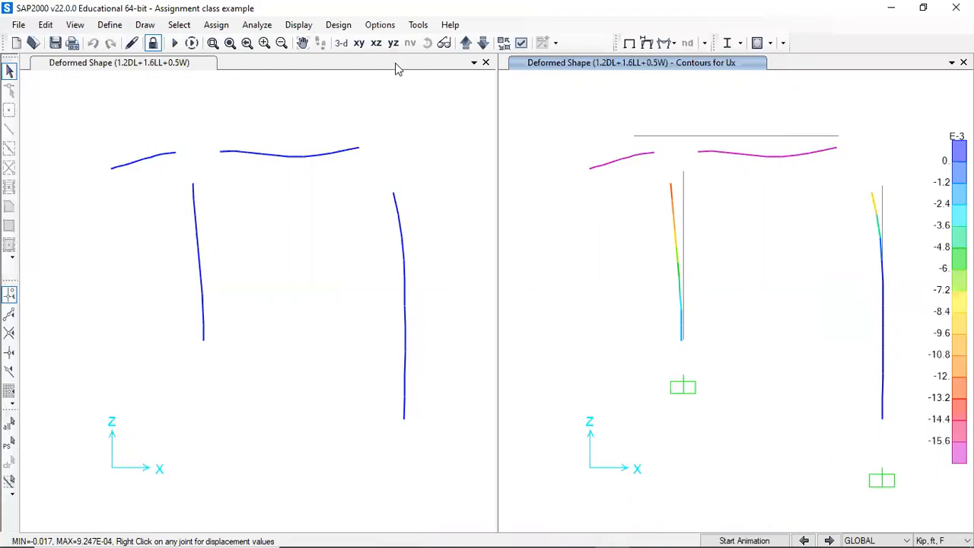
- Open result tables for joint displacements, joint reactions and frame output under the 1.2DL+1.6LL+0.5W combination
{"action": "left_click", "coordinate": [311, 26]}
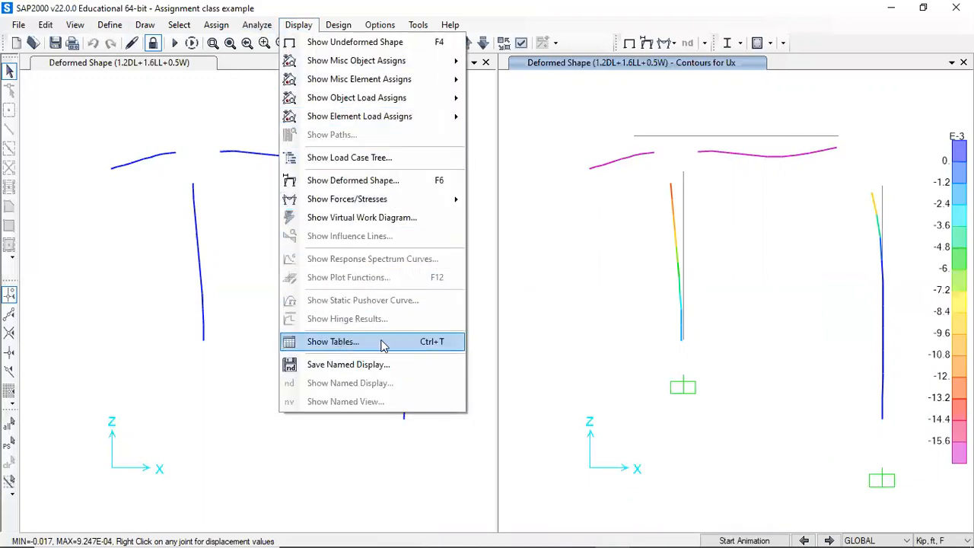
{"action": "key", "text": "ctrl+t"}
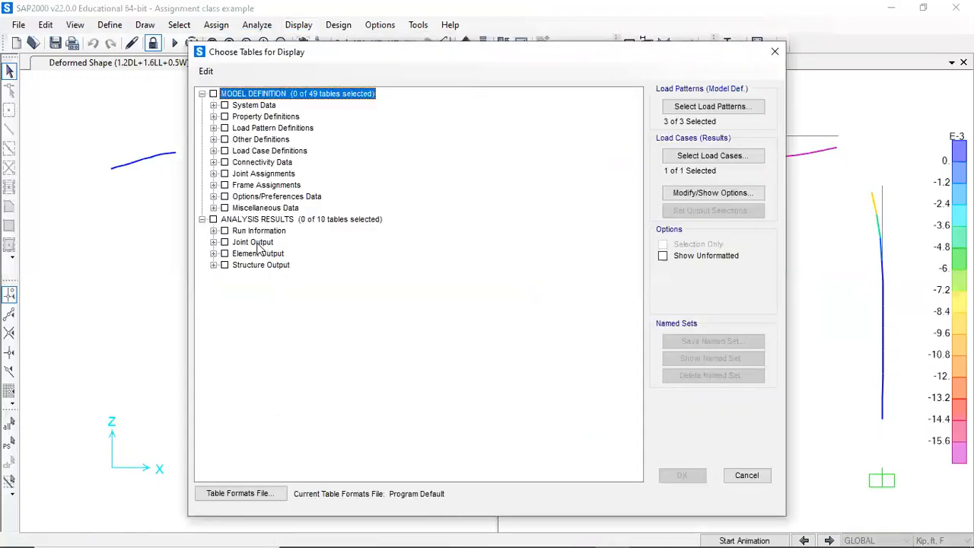
{"action": "left_click", "coordinate": [214, 242]}
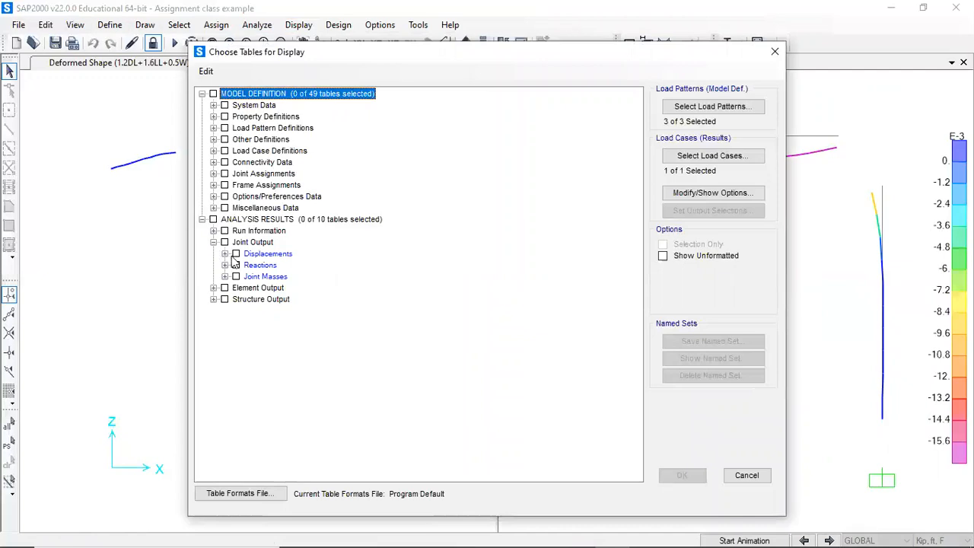
{"action": "left_click", "coordinate": [236, 254]}
{"action": "left_click", "coordinate": [237, 266]}
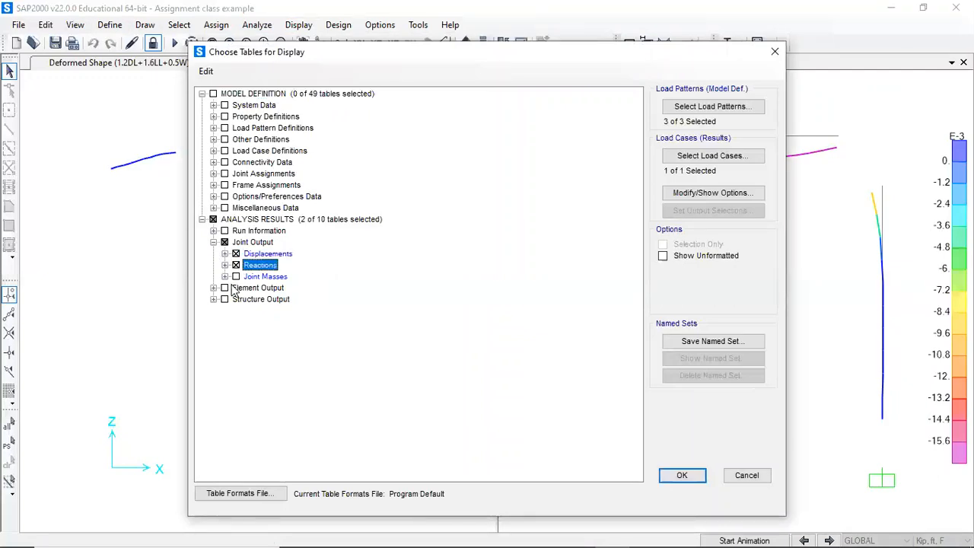
{"action": "left_click", "coordinate": [213, 288]}
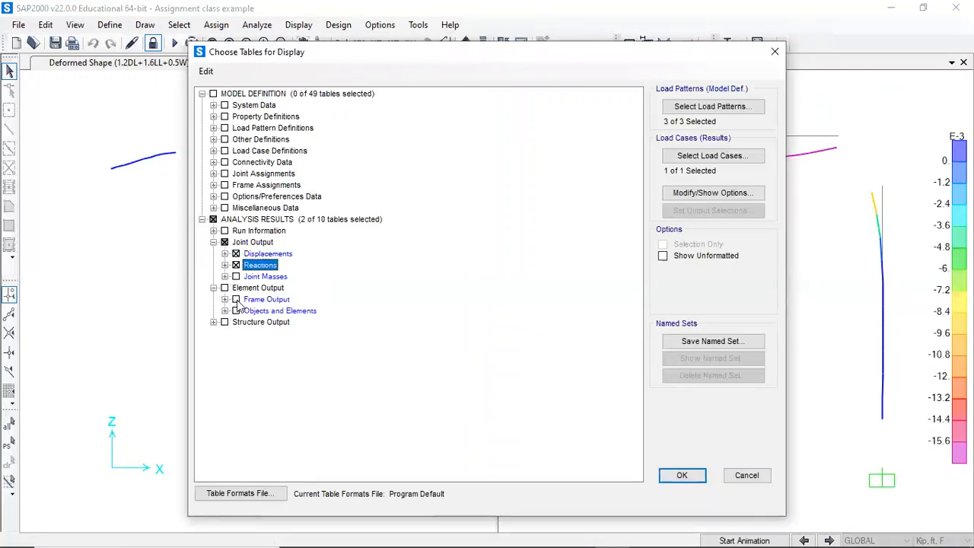
{"action": "left_click", "coordinate": [236, 299]}
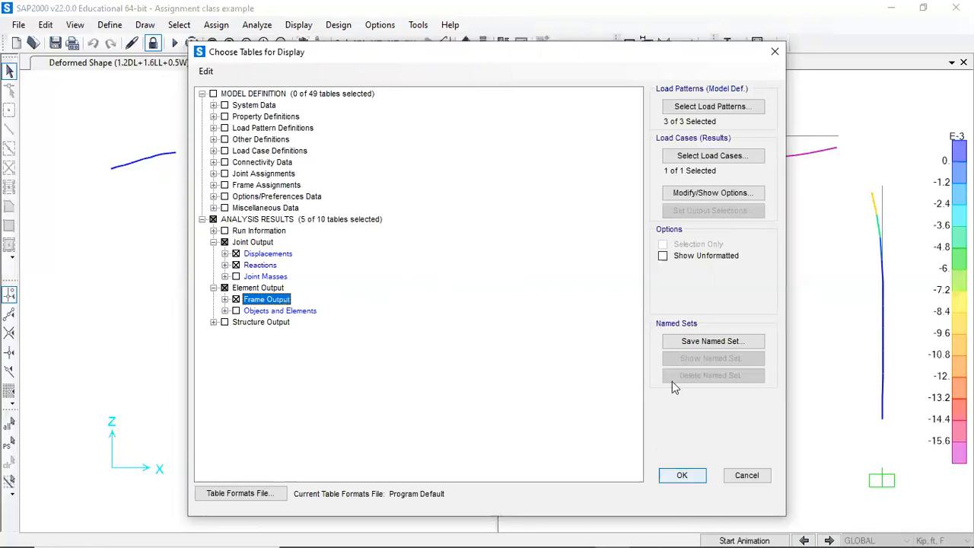
{"action": "left_click", "coordinate": [677, 157]}
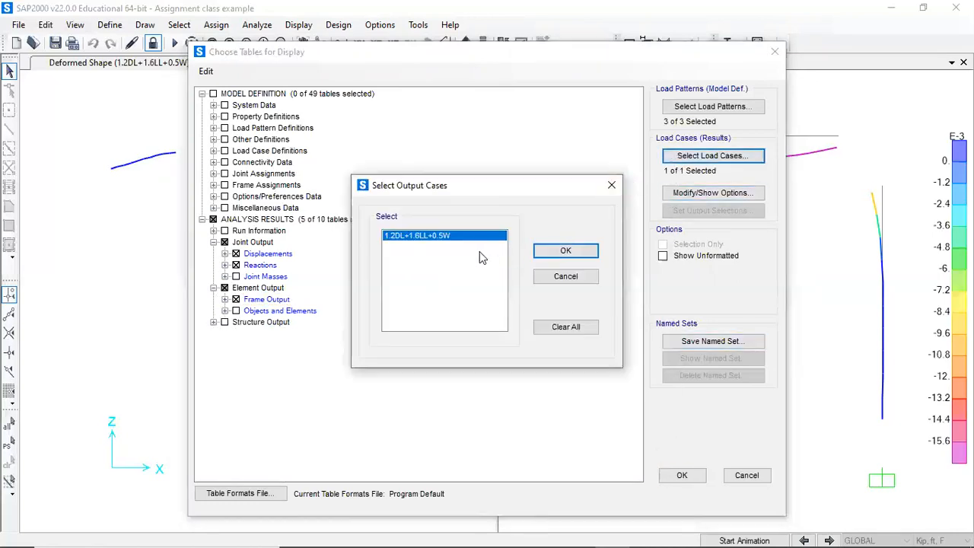
{"action": "left_click", "coordinate": [567, 252]}
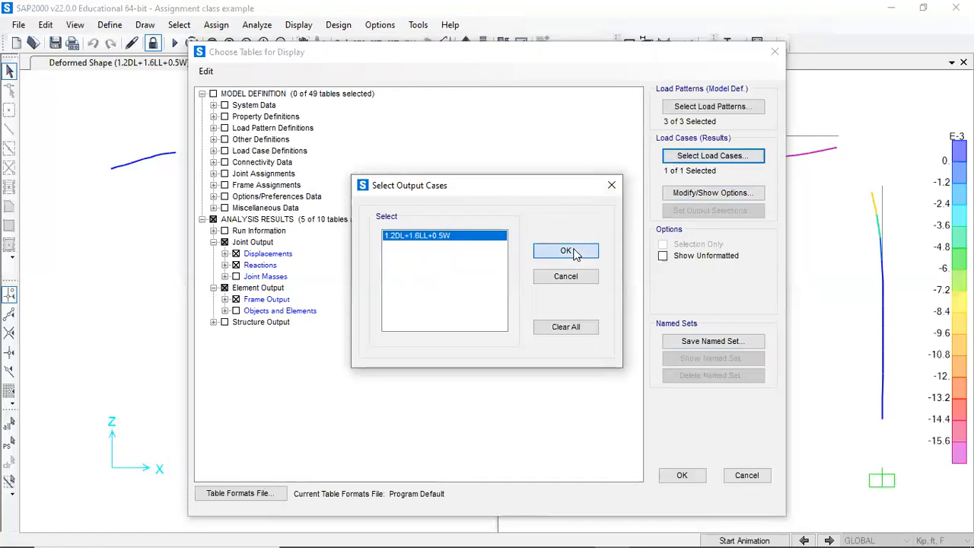
{"action": "left_click", "coordinate": [679, 475]}
- Show the Joint Displacements table sorted by U1, then close the table window
{"action": "left_click", "coordinate": [627, 132]}
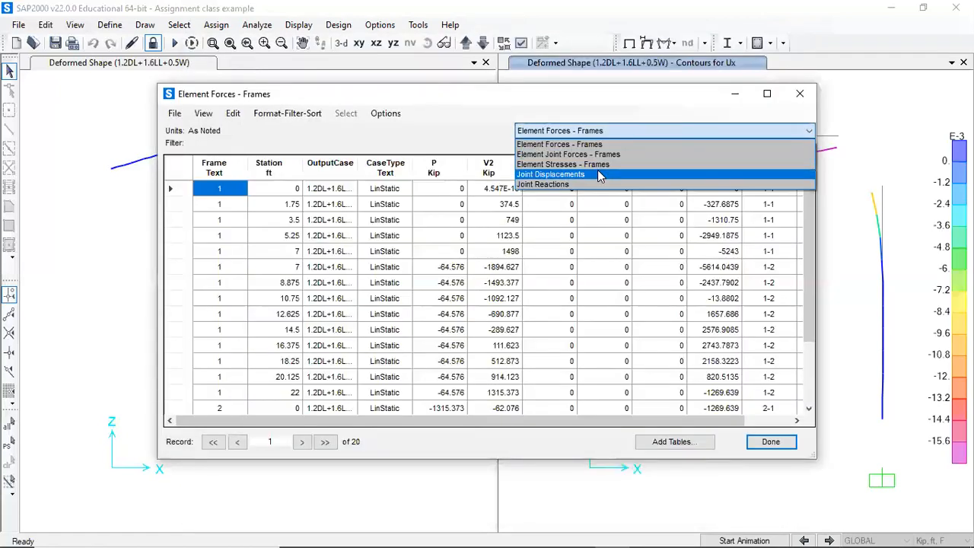
{"action": "left_click", "coordinate": [597, 172]}
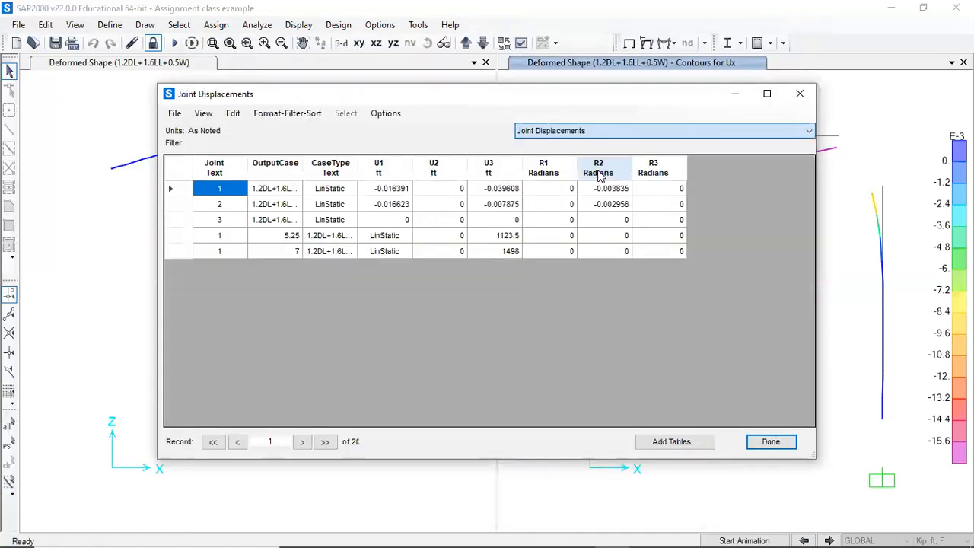
{"action": "left_click", "coordinate": [397, 172]}
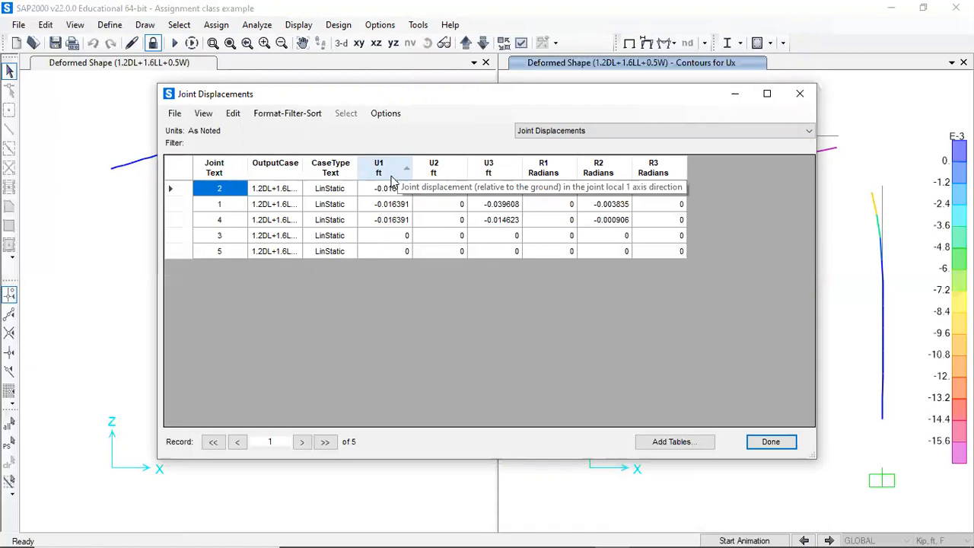
{"action": "left_click_drag", "start_coordinate": [465, 99], "coordinate": [307, 107]}
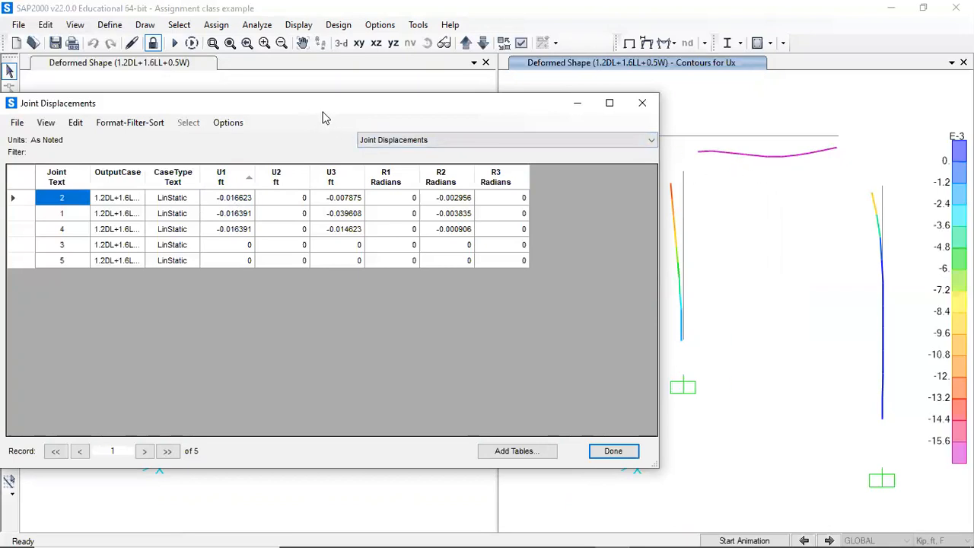
{"action": "left_click_drag", "start_coordinate": [323, 113], "coordinate": [275, 138]}
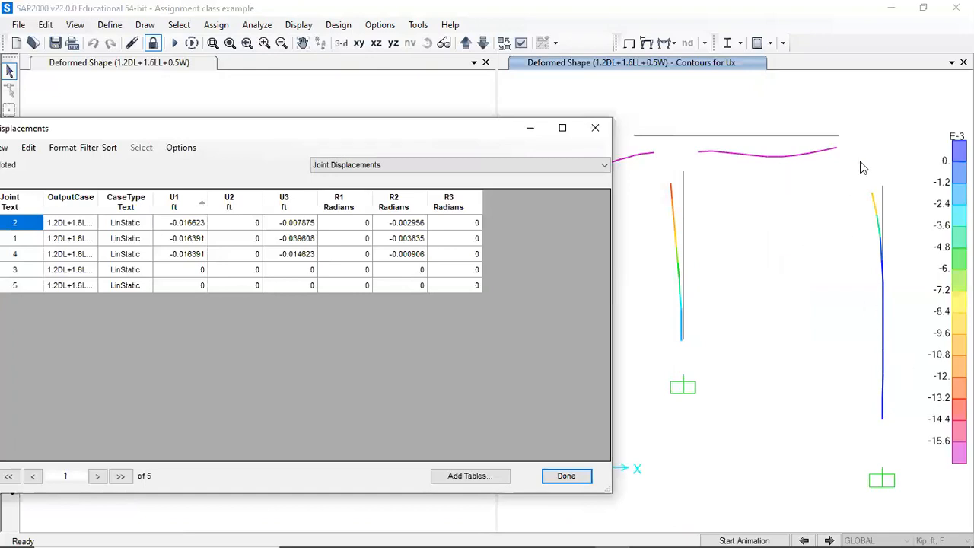
{"action": "left_click", "coordinate": [595, 128]}
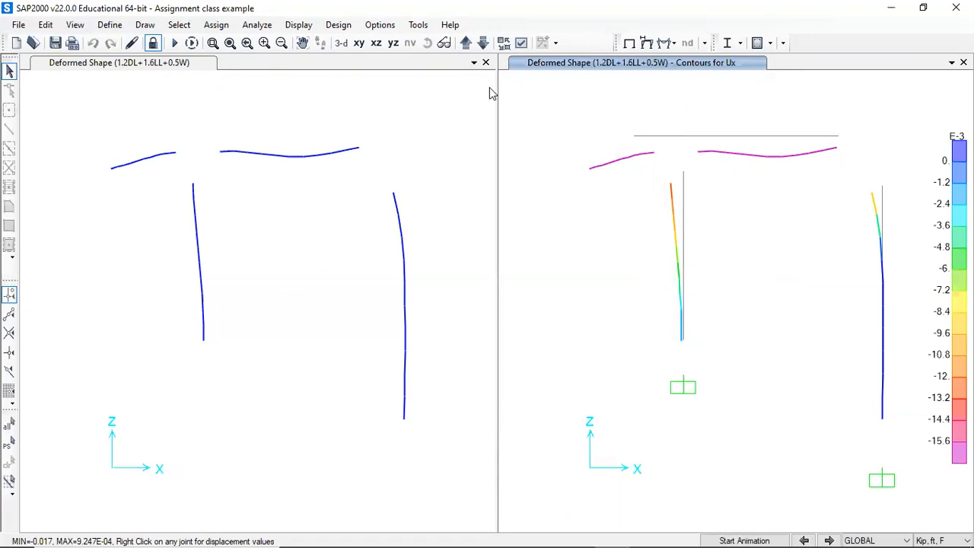
- Turn on joint labels and apply the display options to all windows
{"action": "left_click", "coordinate": [522, 43]}
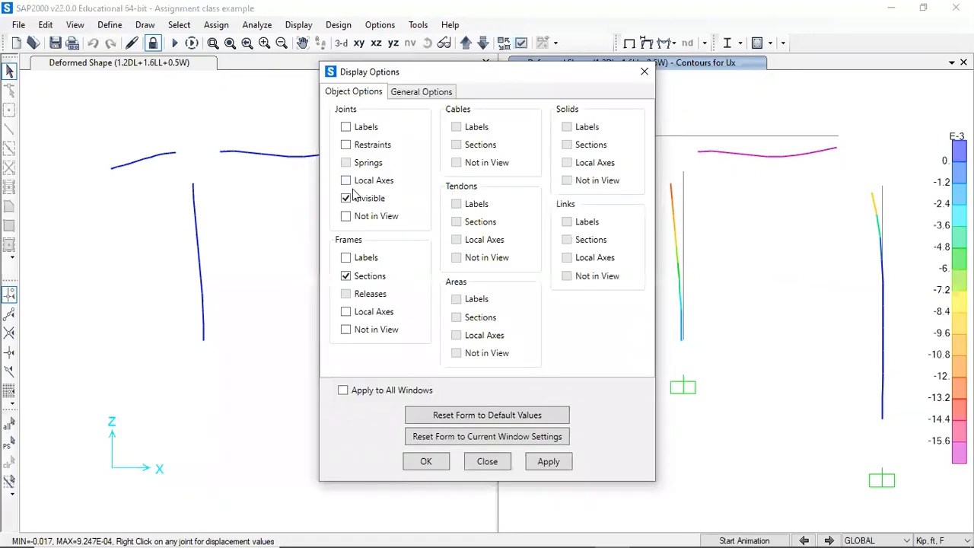
{"action": "left_click", "coordinate": [346, 127]}
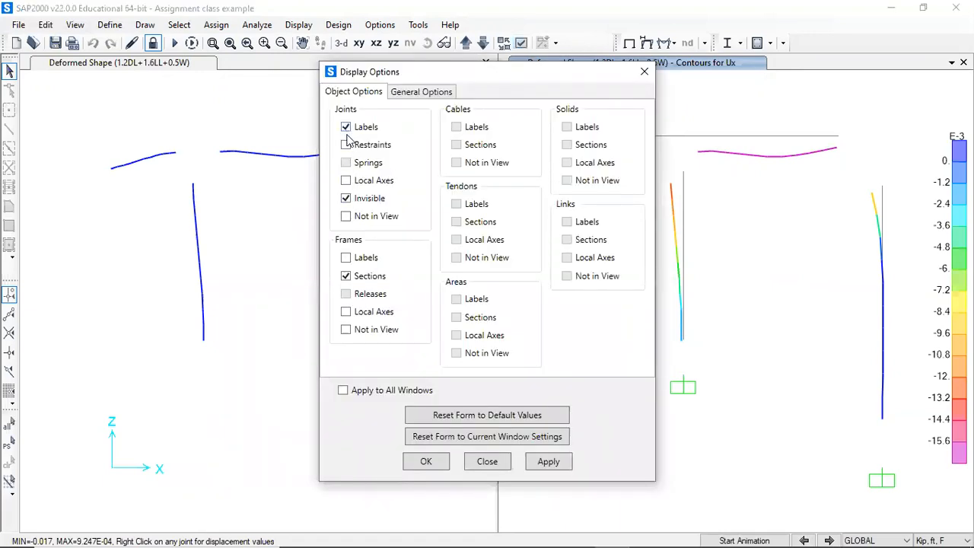
{"action": "left_click", "coordinate": [354, 391]}
{"action": "left_click", "coordinate": [533, 467]}
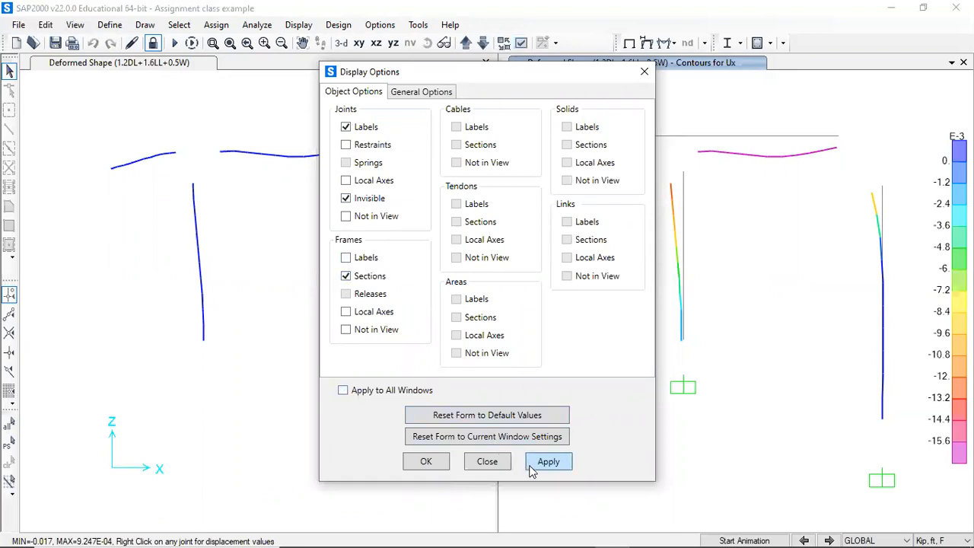
{"action": "left_click", "coordinate": [425, 462]}
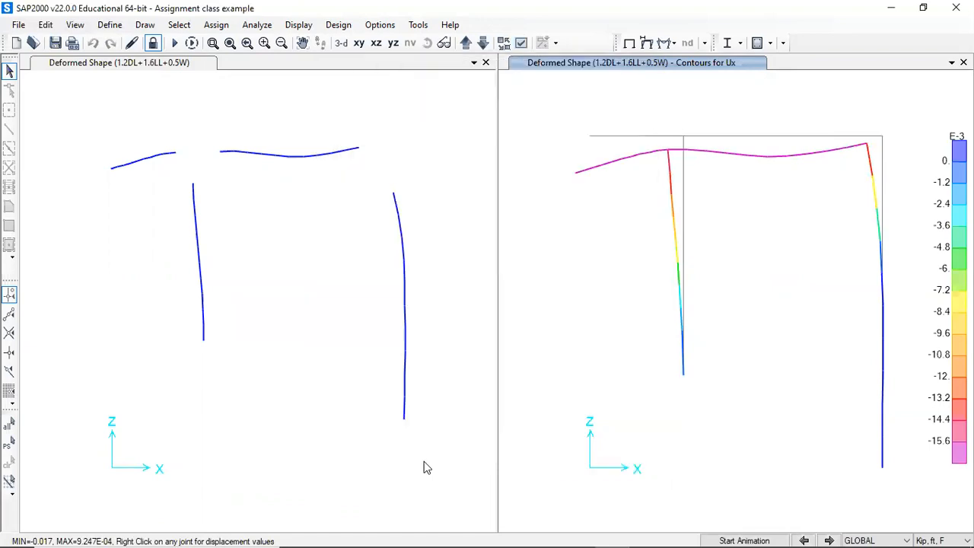
- In the right window, switch frame display to show labels instead of sections and apply the display options
{"action": "left_click", "coordinate": [347, 119]}
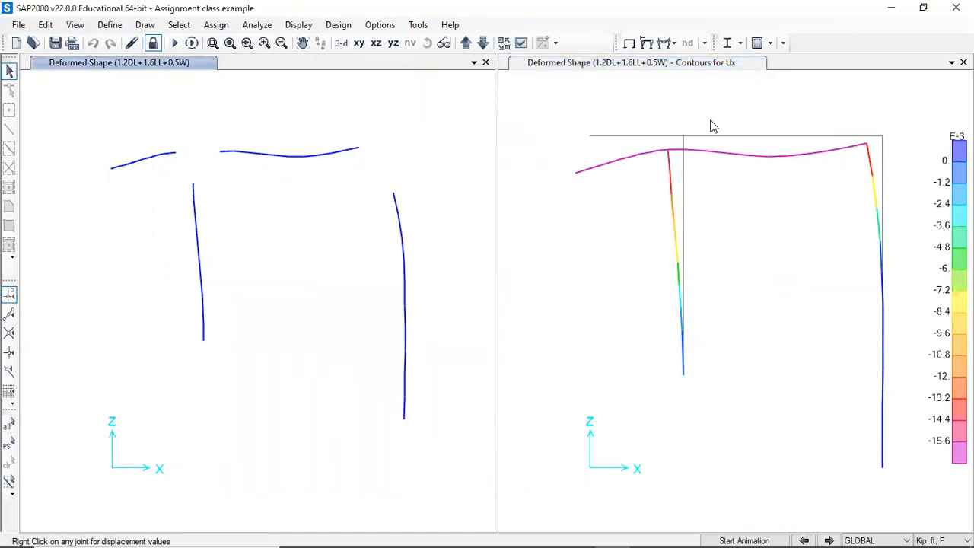
{"action": "left_click", "coordinate": [656, 124]}
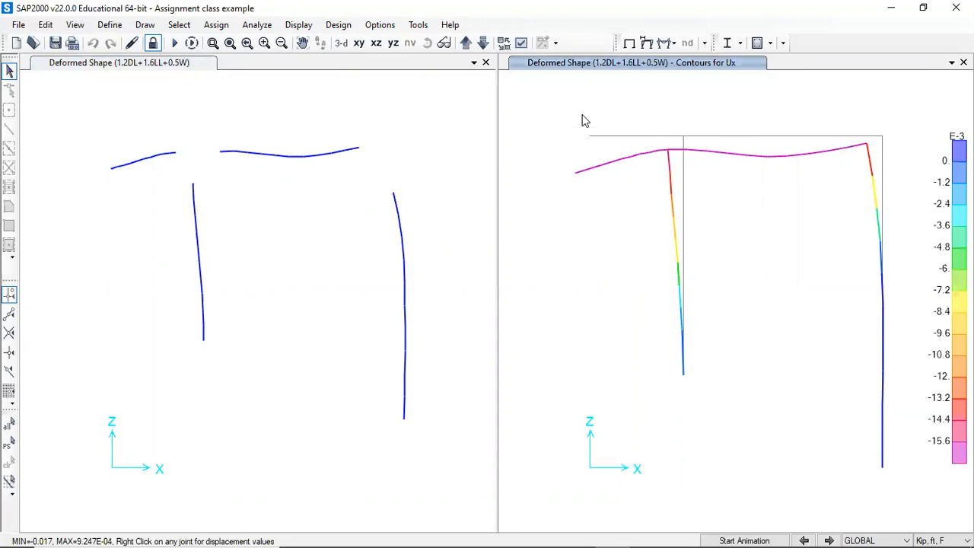
{"action": "left_click", "coordinate": [522, 43]}
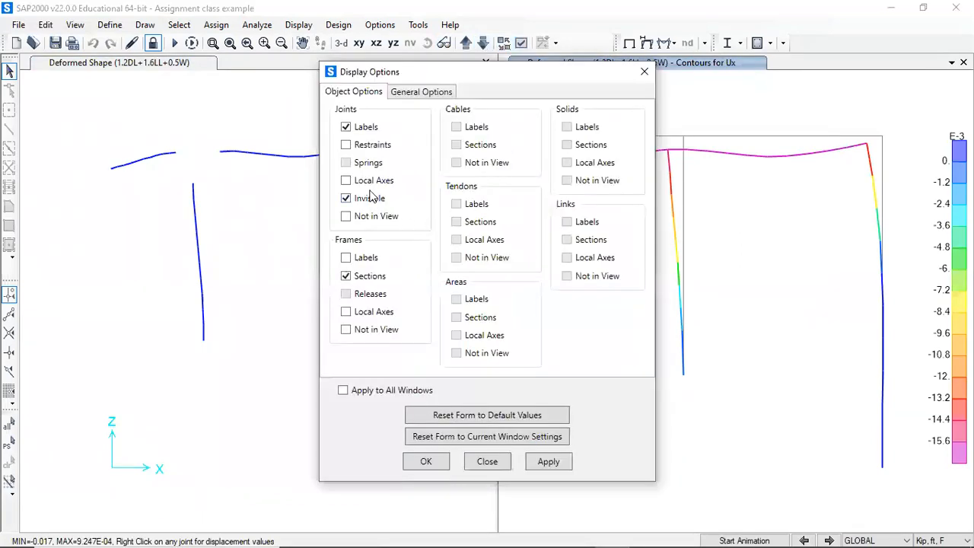
{"action": "left_click", "coordinate": [346, 276]}
{"action": "left_click", "coordinate": [346, 258]}
{"action": "left_click", "coordinate": [546, 464]}
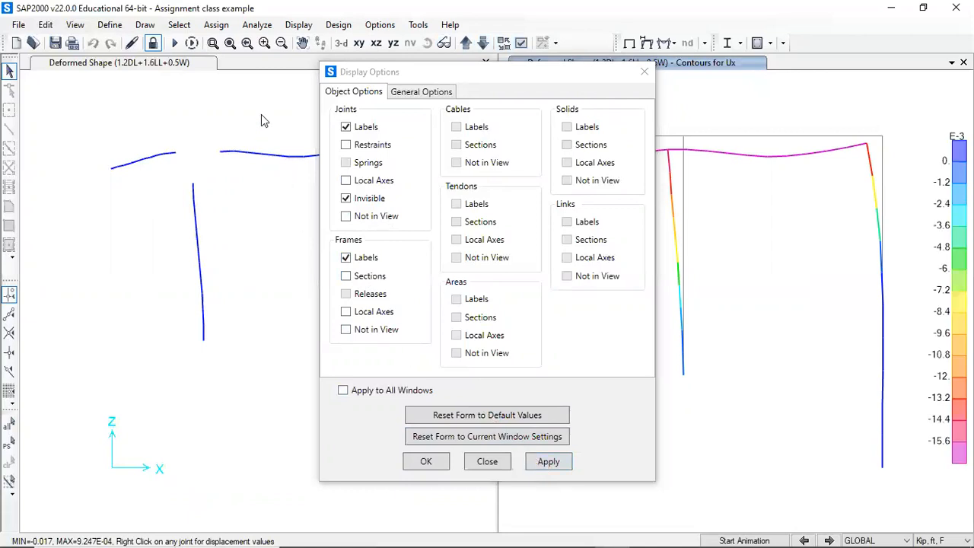
{"action": "left_click", "coordinate": [645, 73]}
- Show the undeformed model in the right window and the 1.2DL+1.6LL+0.5W deformed shape with Ux contours in the left window
{"action": "left_click", "coordinate": [629, 42]}
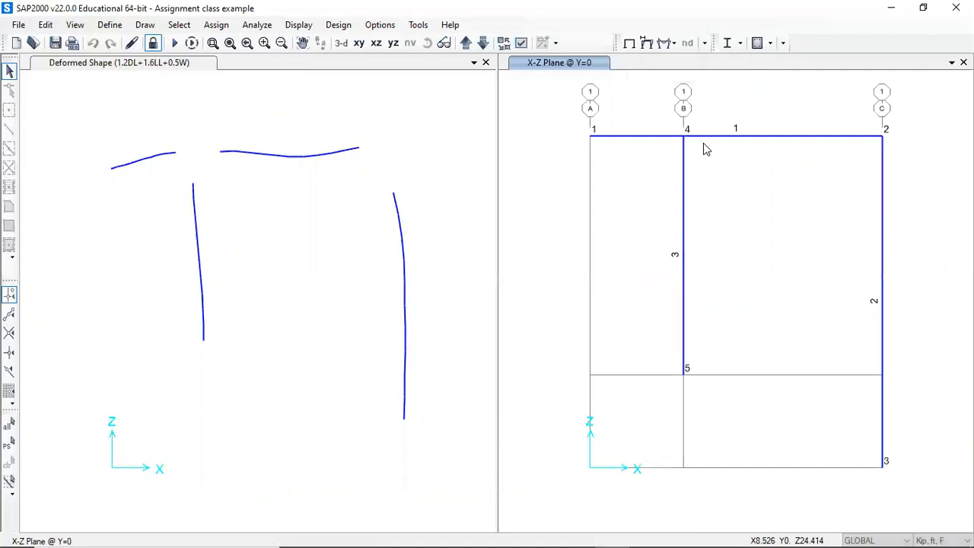
{"action": "left_click", "coordinate": [441, 124]}
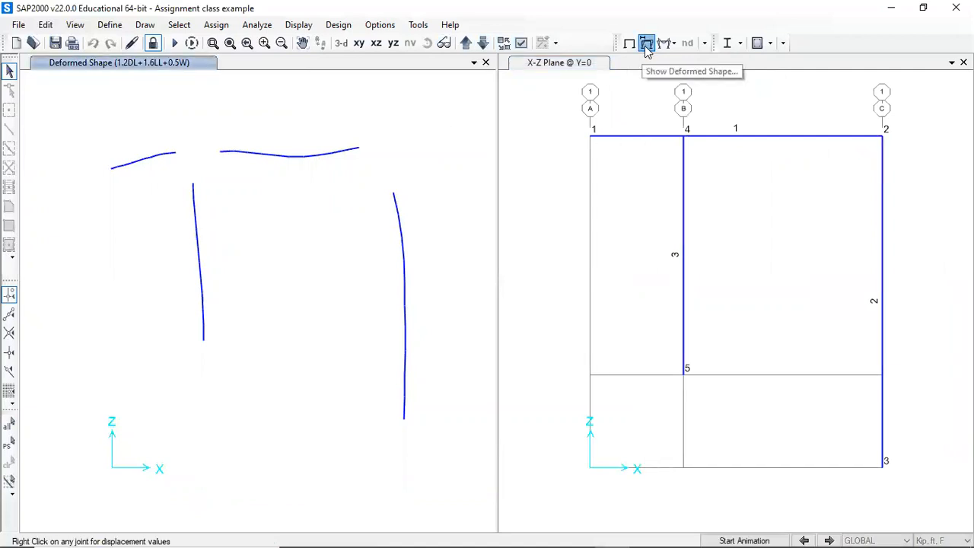
{"action": "left_click", "coordinate": [645, 44]}
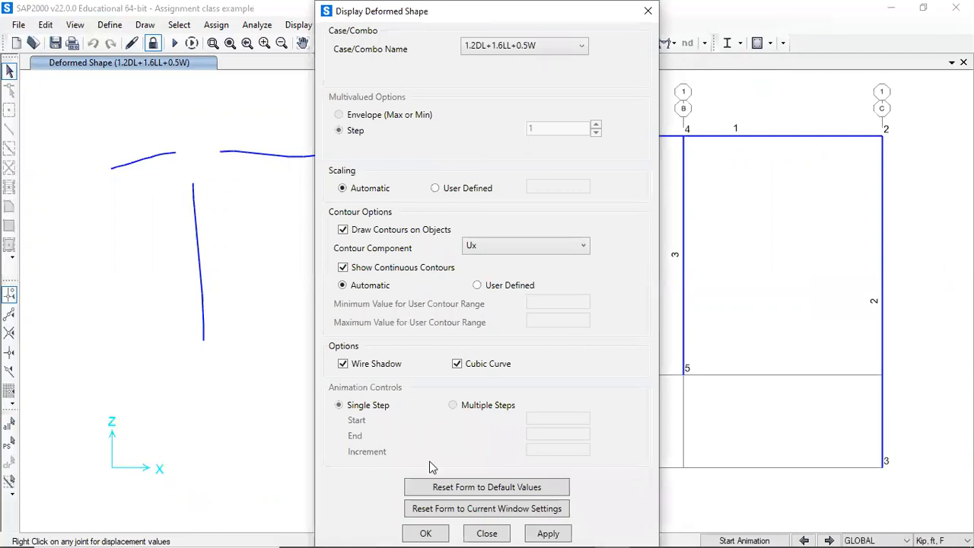
{"action": "left_click", "coordinate": [546, 532]}
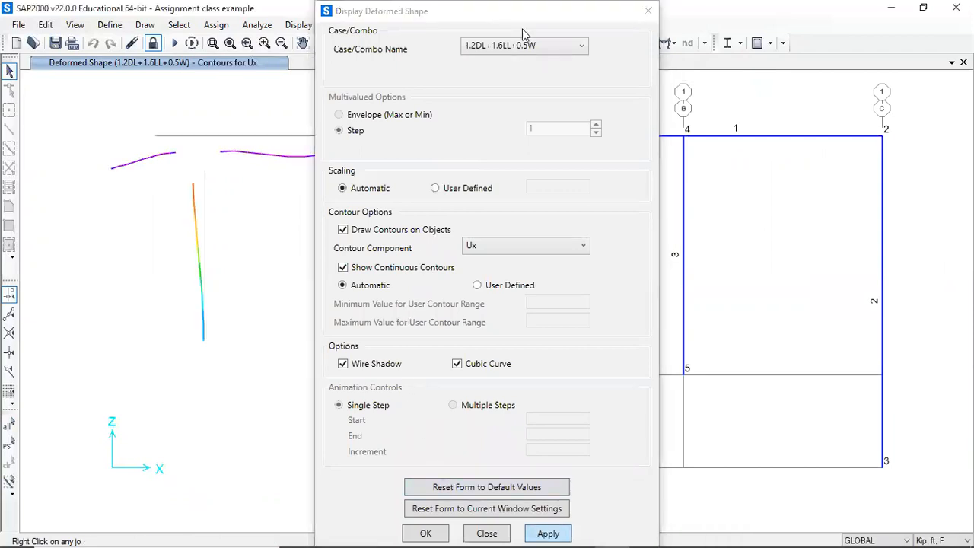
{"action": "left_click", "coordinate": [645, 12]}
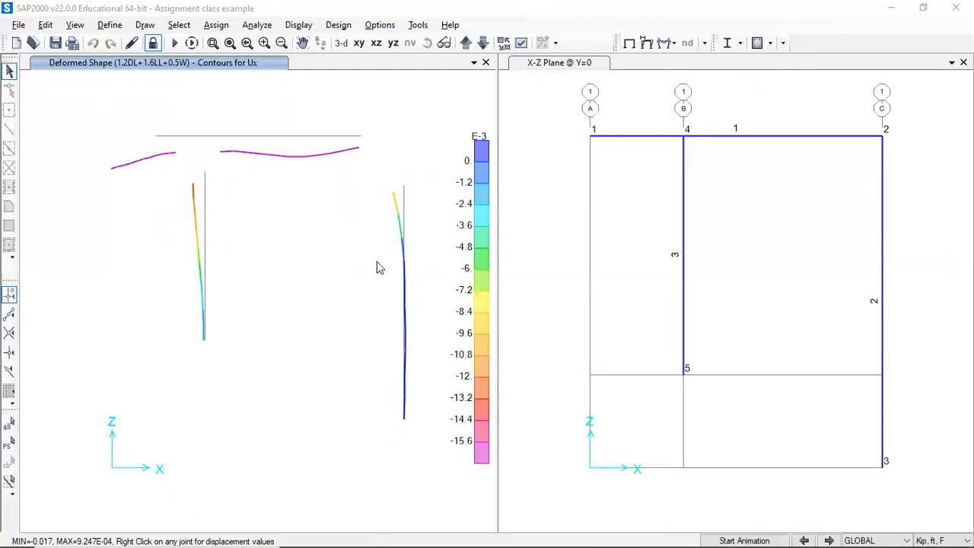
- Open the result tables and view Joint Displacements sorted by U1 and then by U3
{"action": "left_click", "coordinate": [425, 157]}
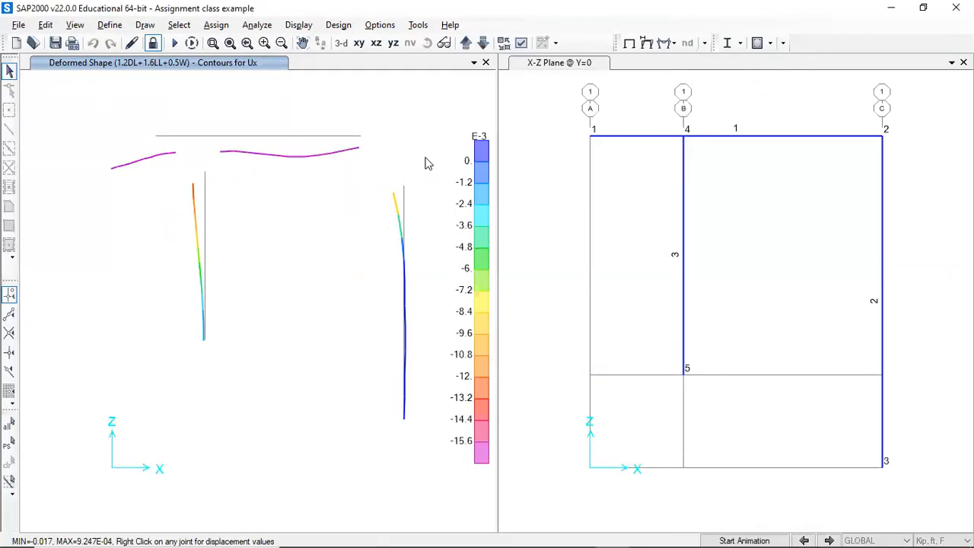
{"action": "key", "text": "ctrl+t"}
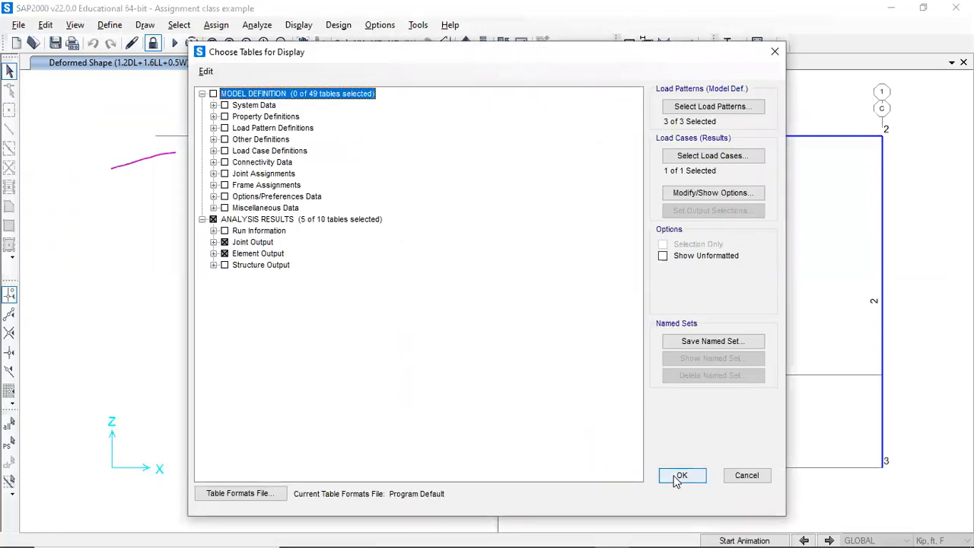
{"action": "left_click", "coordinate": [679, 476]}
{"action": "left_click", "coordinate": [570, 131]}
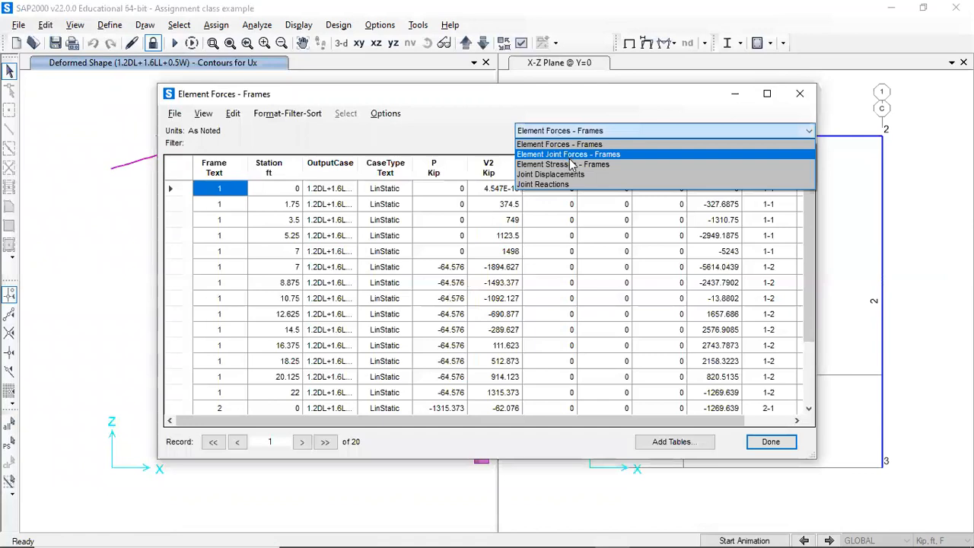
{"action": "left_click", "coordinate": [572, 174]}
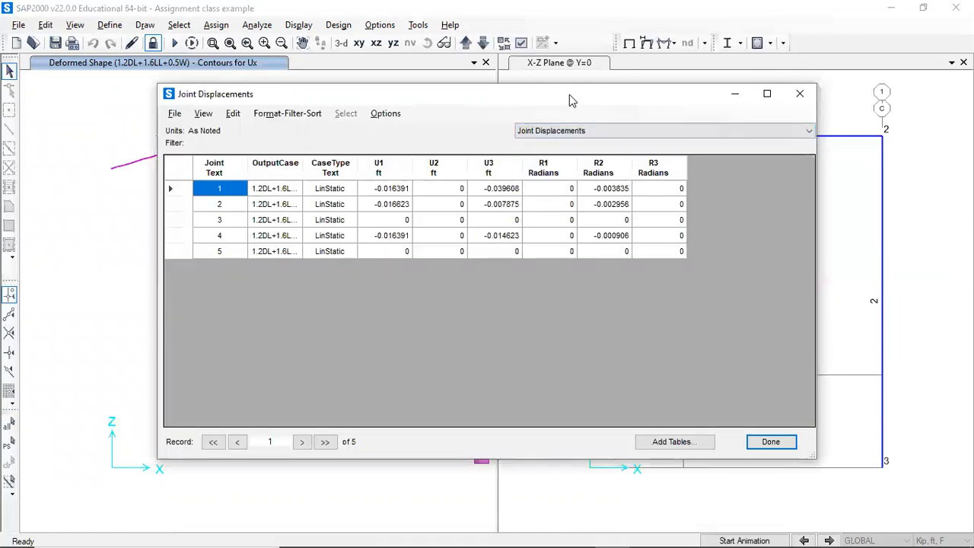
{"action": "left_click_drag", "start_coordinate": [570, 95], "coordinate": [440, 140]}
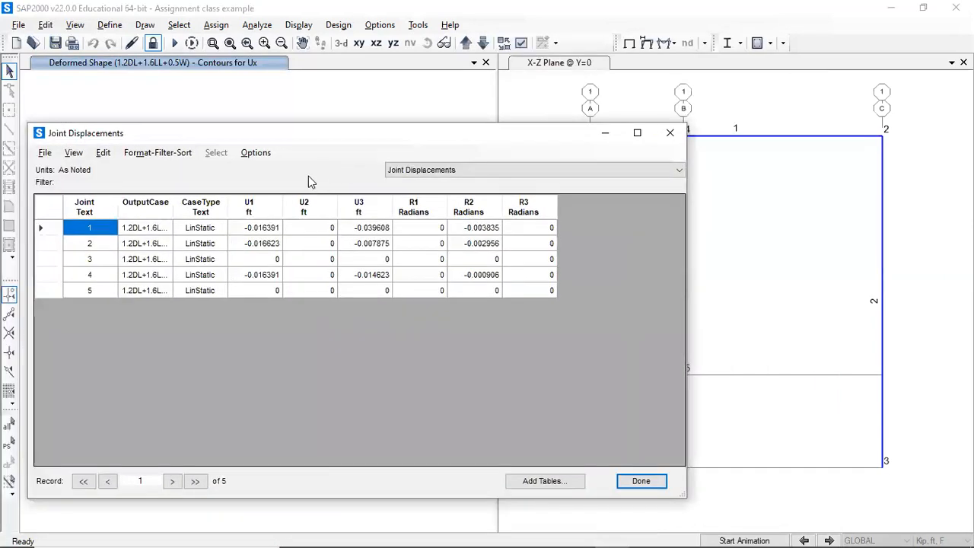
{"action": "left_click", "coordinate": [282, 208]}
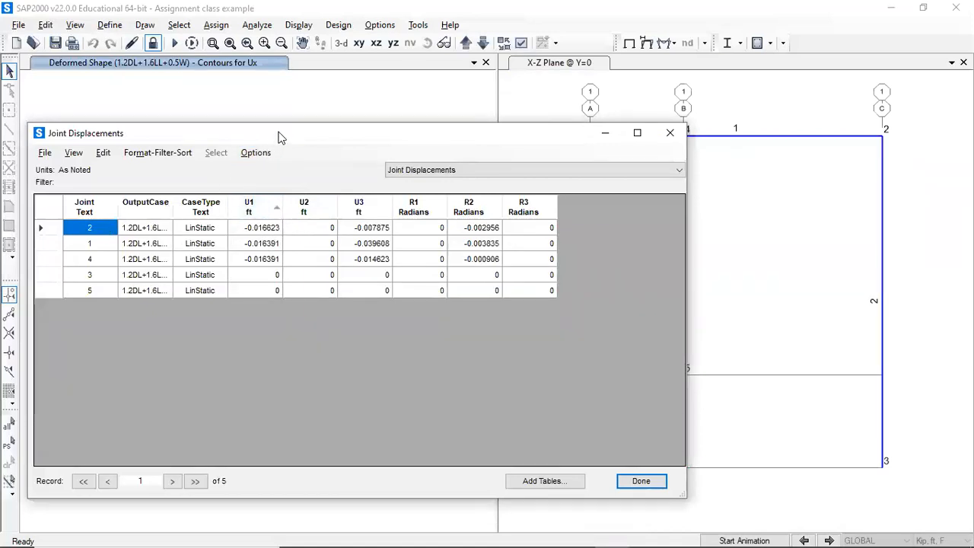
{"action": "left_click_drag", "start_coordinate": [289, 135], "coordinate": [316, 242]}
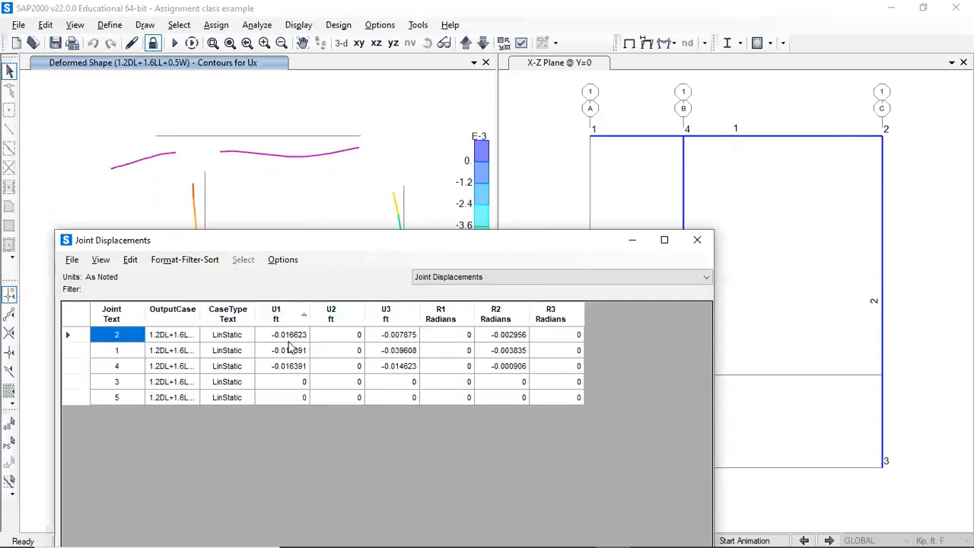
{"action": "left_click", "coordinate": [407, 315]}
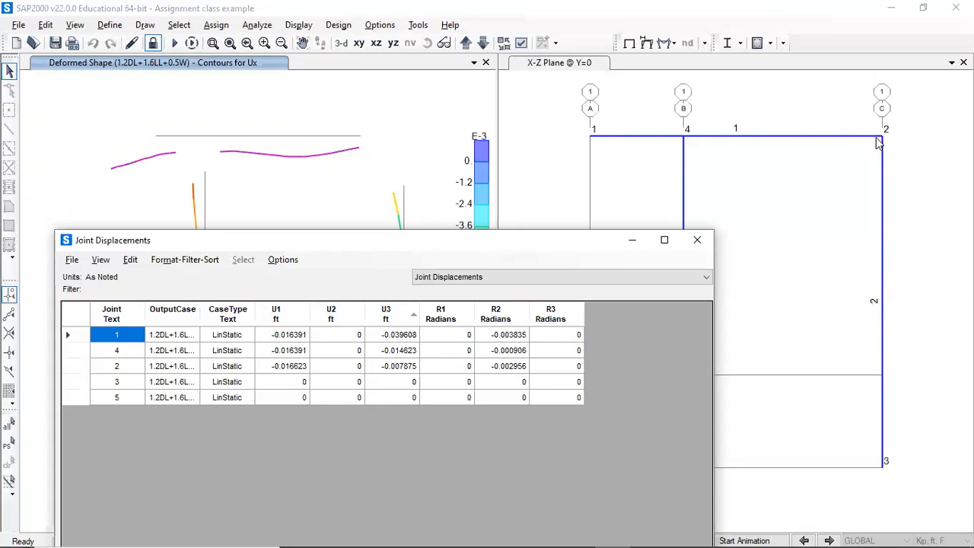
- Switch the result table to Joint Reactions, review it and close the table window
{"action": "left_click", "coordinate": [499, 278]}
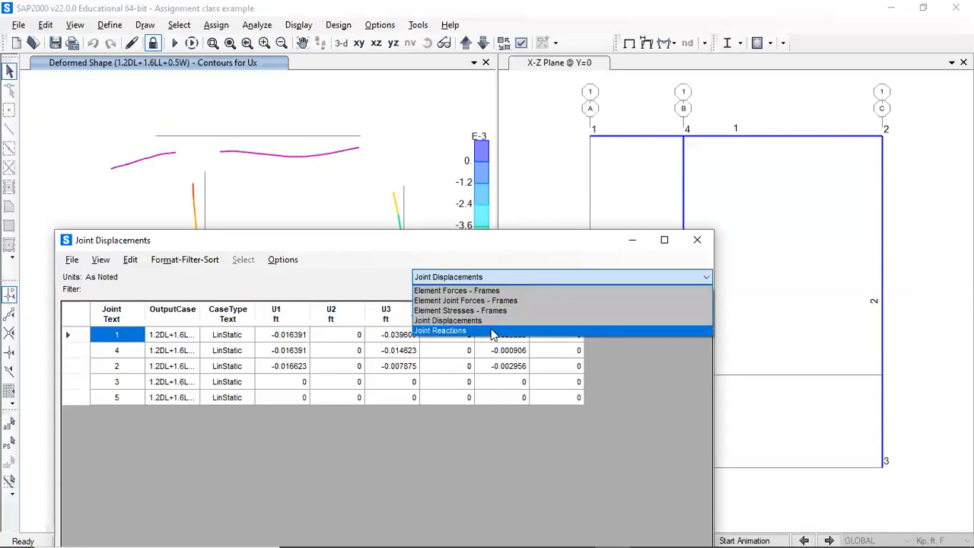
{"action": "left_click", "coordinate": [479, 331]}
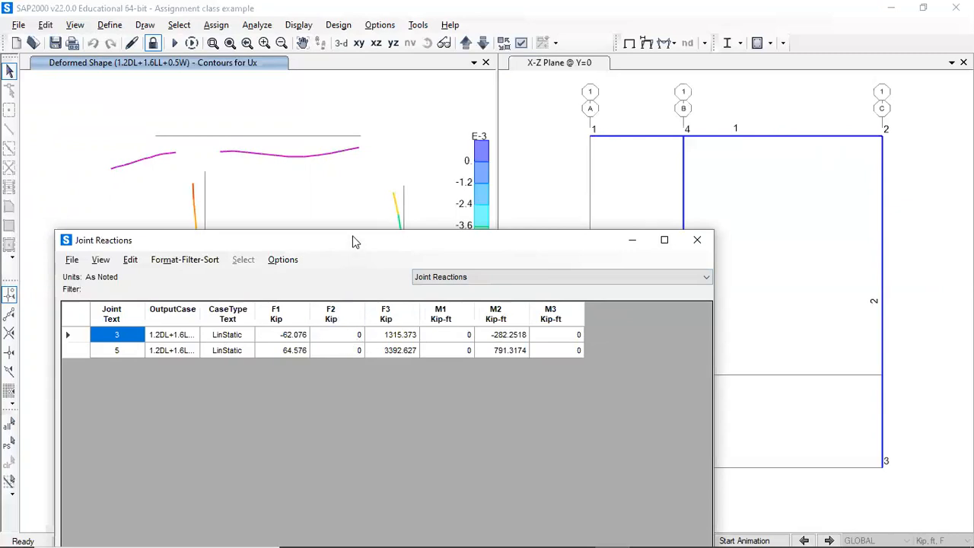
{"action": "left_click_drag", "start_coordinate": [352, 242], "coordinate": [312, 127]}
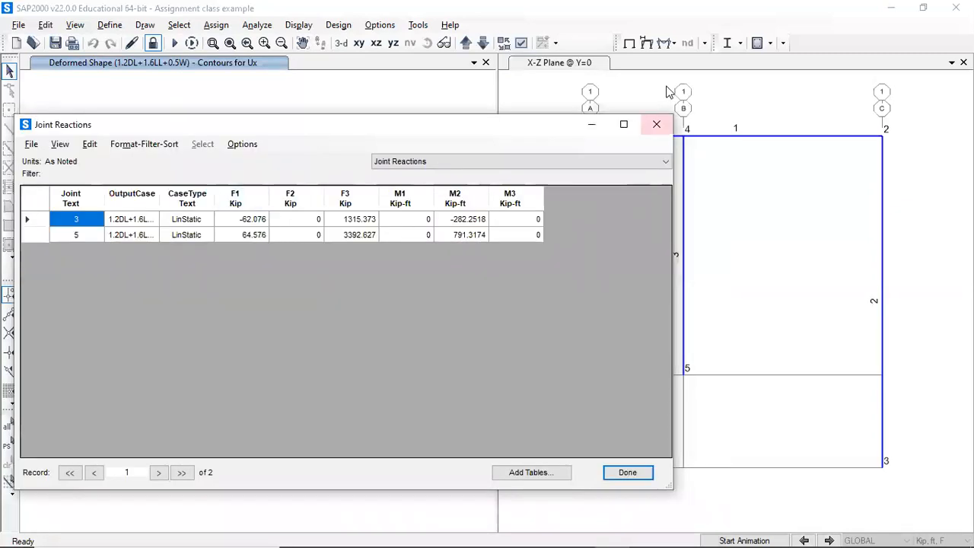
{"action": "left_click", "coordinate": [654, 126]}
- Display joint reactions for 1.2DL+1.6LL+0.5W as tabulated values in the right window
{"action": "left_click", "coordinate": [665, 43]}
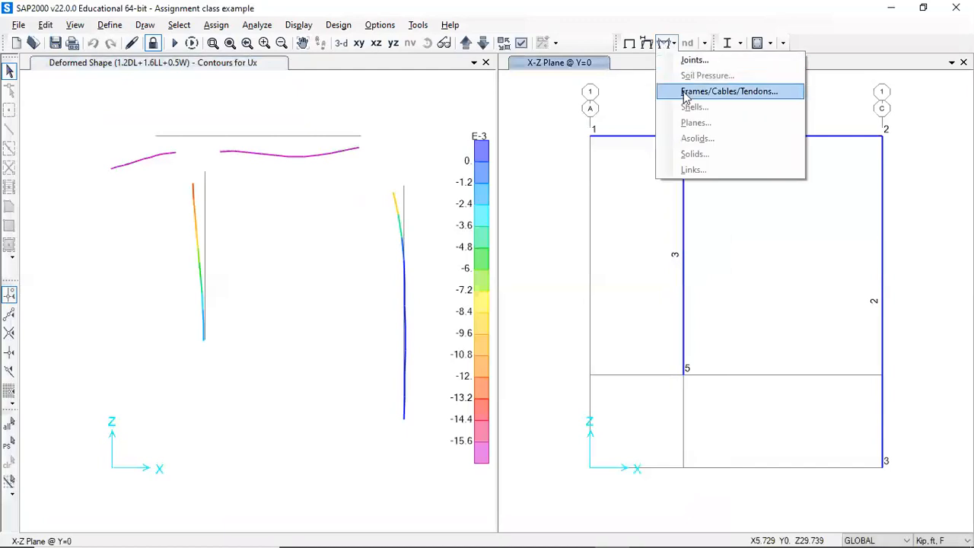
{"action": "left_click", "coordinate": [689, 60]}
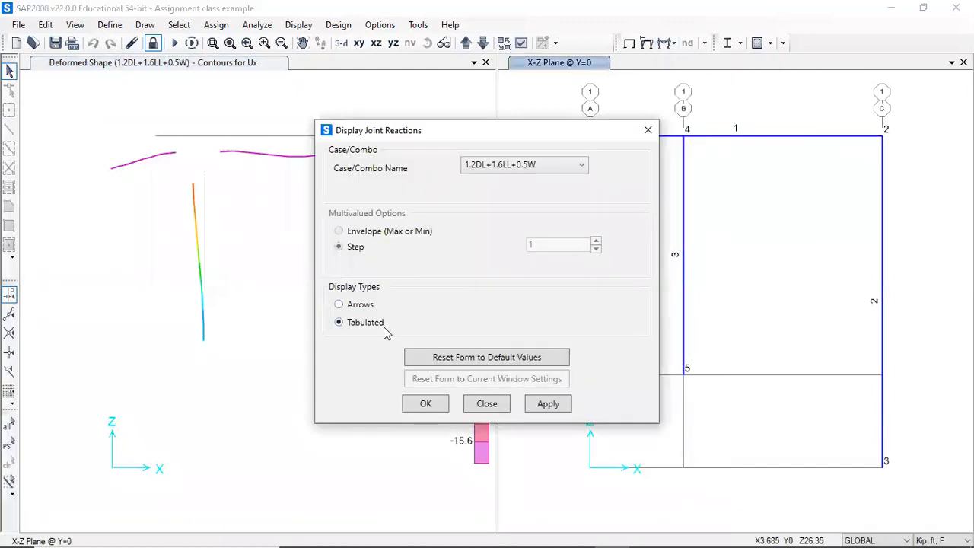
{"action": "left_click", "coordinate": [548, 404]}
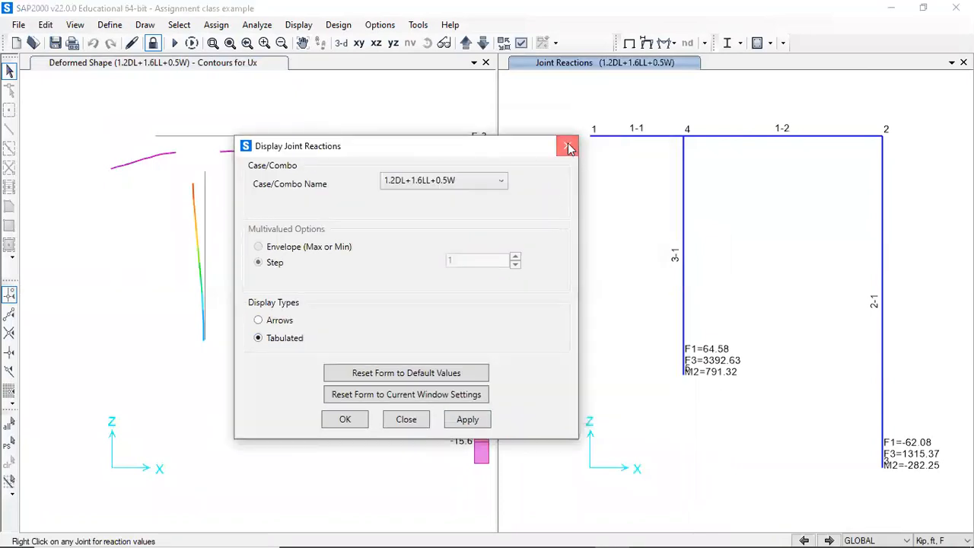
{"action": "left_click", "coordinate": [569, 147]}
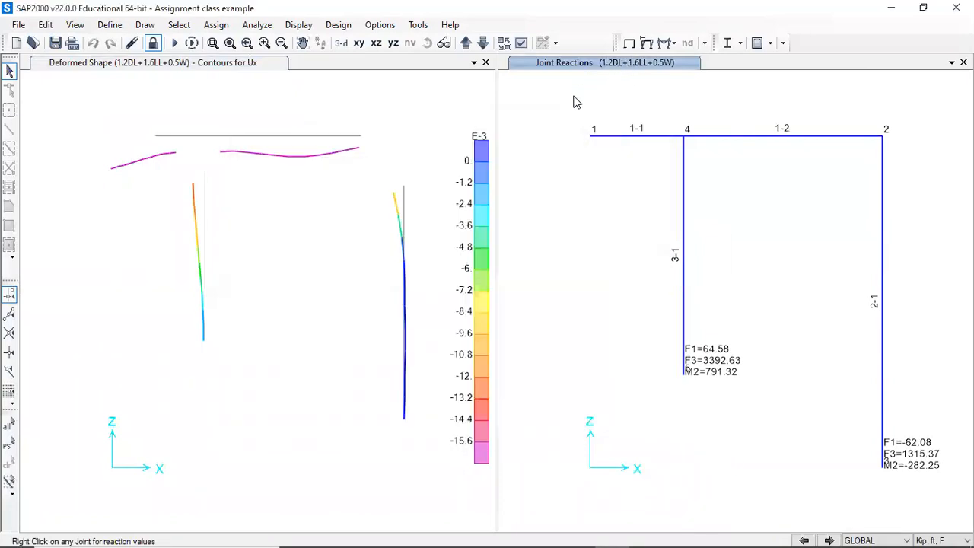
- Open the Element Forces - Frames table, review it and close it
{"action": "key", "text": "ctrl+t"}
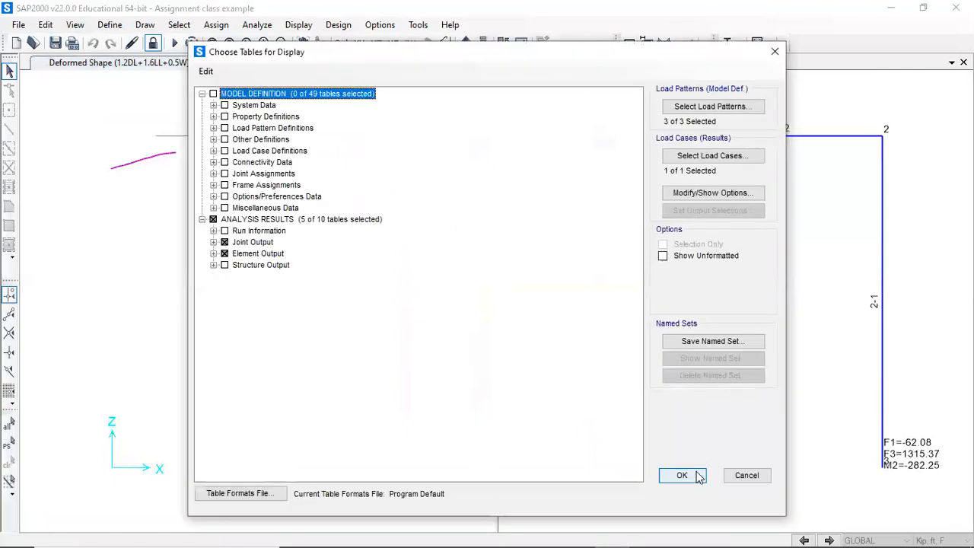
{"action": "left_click", "coordinate": [681, 476]}
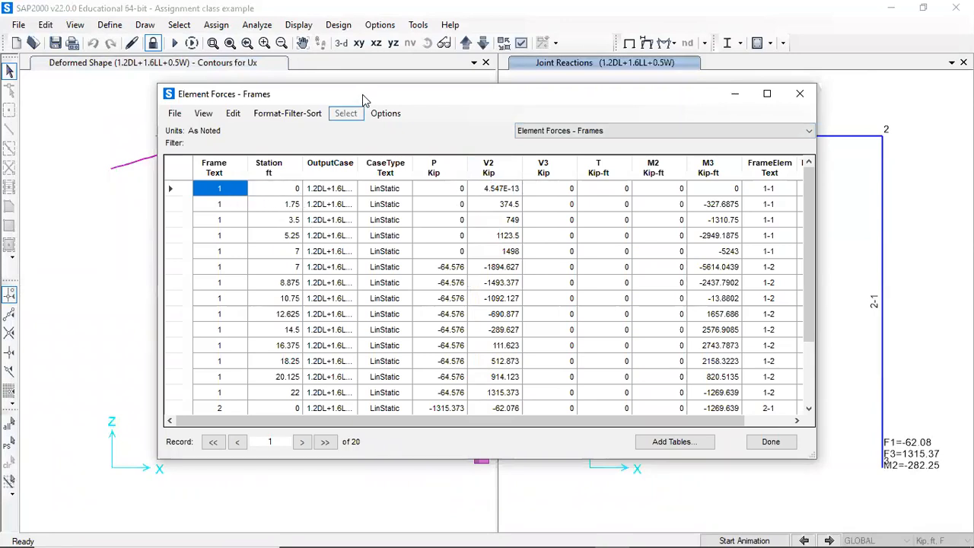
{"action": "left_click_drag", "start_coordinate": [363, 99], "coordinate": [292, 178]}
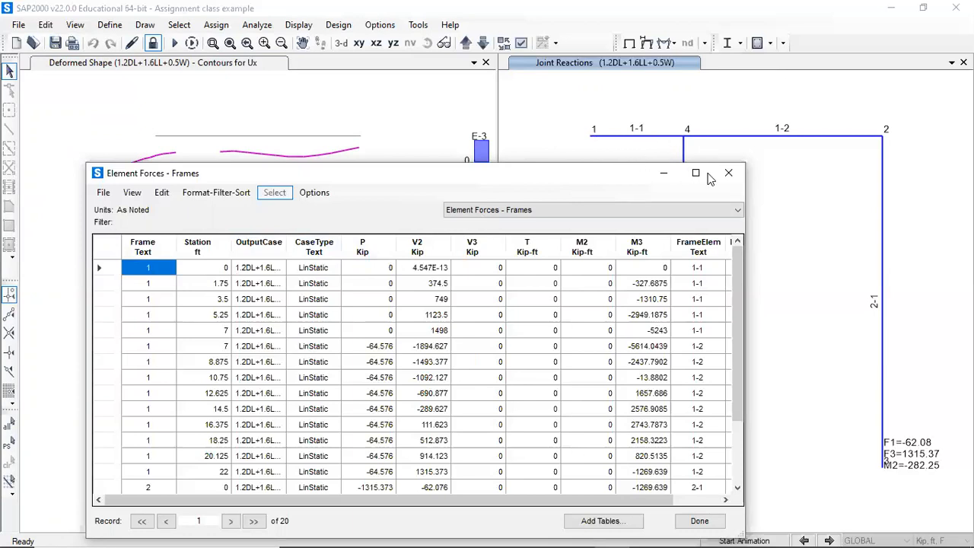
{"action": "left_click", "coordinate": [728, 173]}
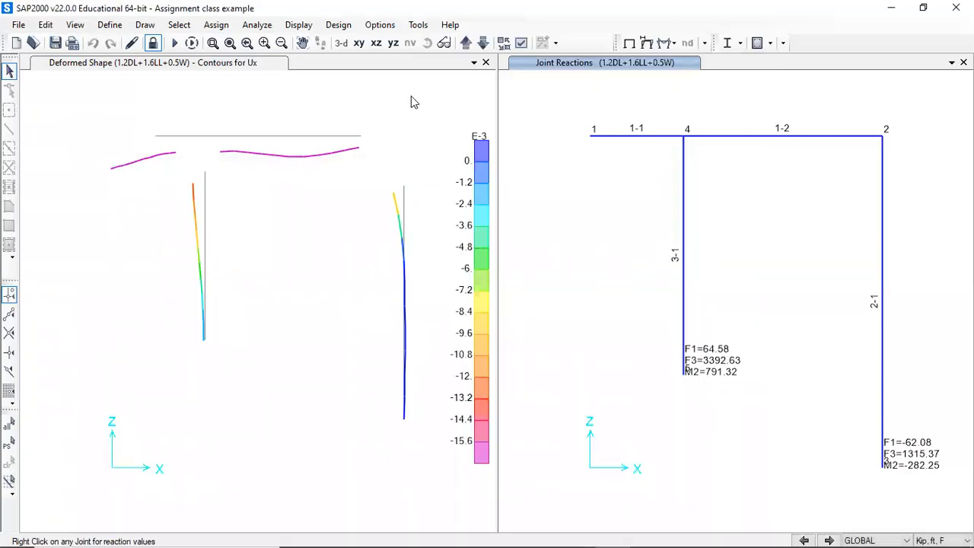
- Unlock the model, deleting analysis results, and select all frame members and joints
{"action": "left_click", "coordinate": [155, 44]}
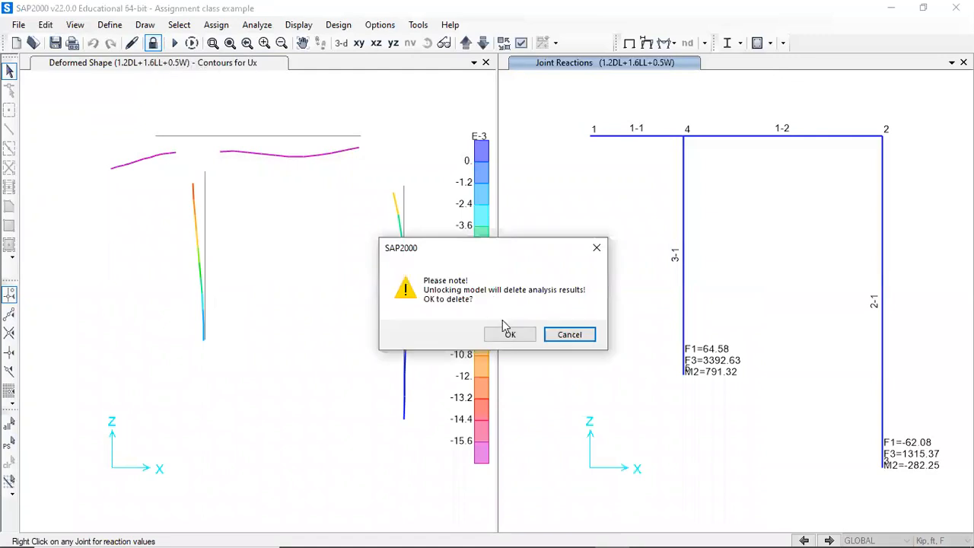
{"action": "left_click", "coordinate": [510, 337]}
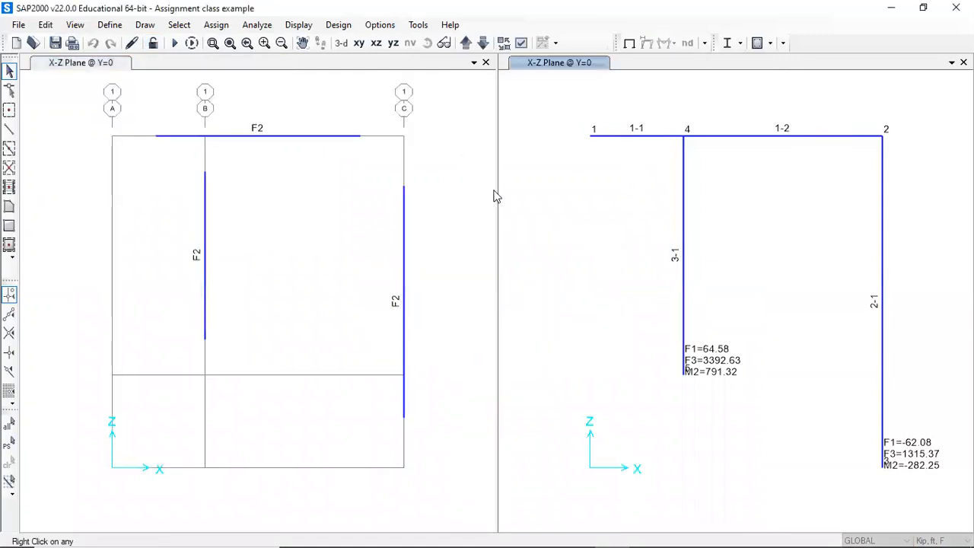
{"action": "left_click_drag", "start_coordinate": [448, 444], "coordinate": [86, 115]}
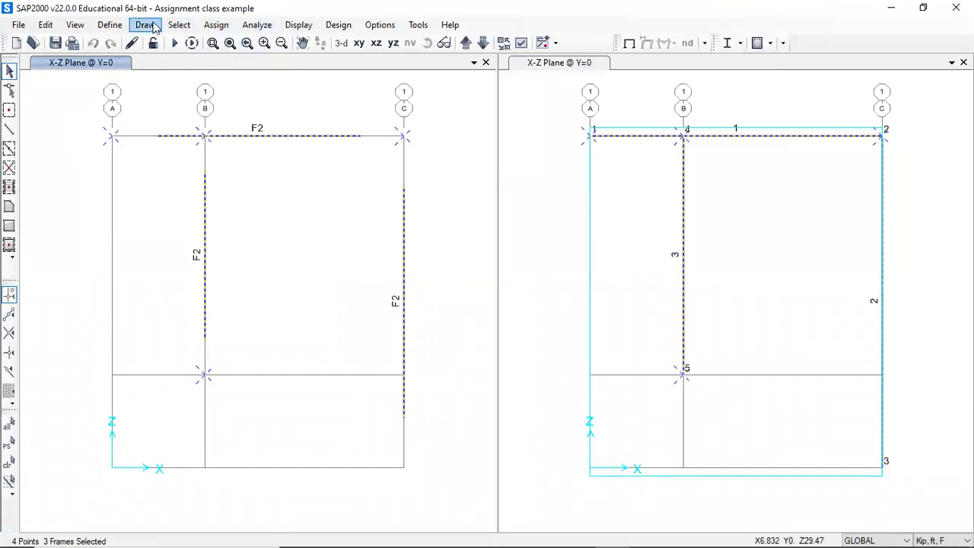
- Assign frame output stations with a maximum station spacing of 1 ft to the selected frame members
{"action": "left_click", "coordinate": [207, 26]}
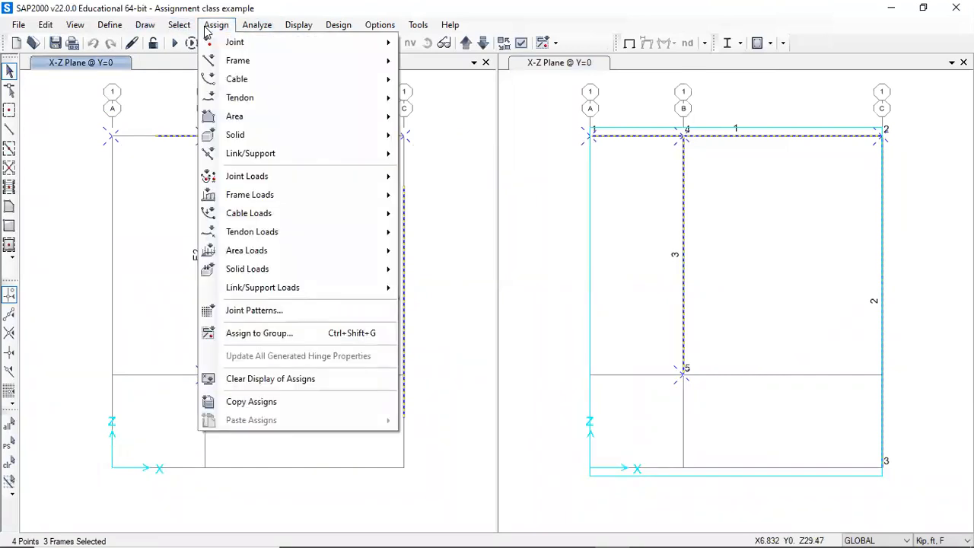
{"action": "mouse_move", "coordinate": [289, 62]}
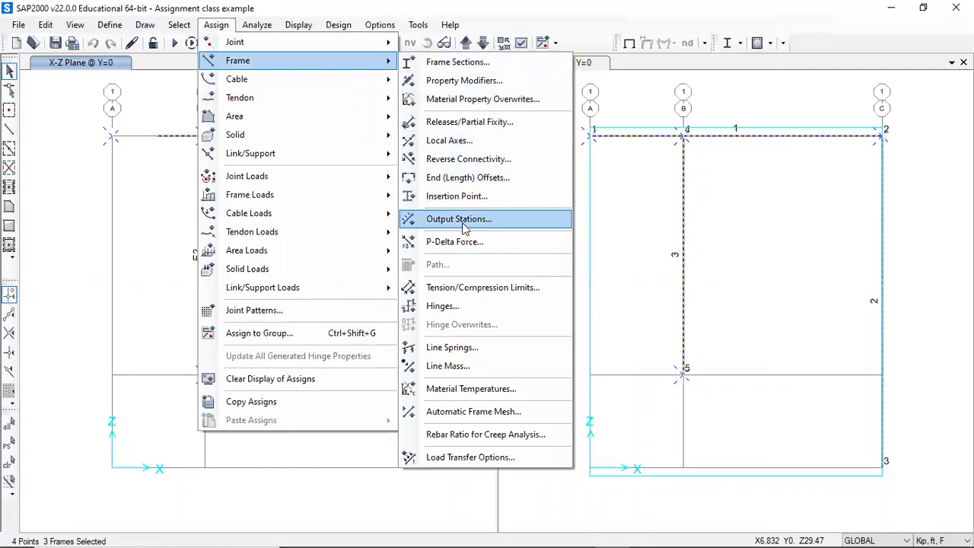
{"action": "left_click", "coordinate": [459, 219]}
{"action": "left_click", "coordinate": [413, 217]}
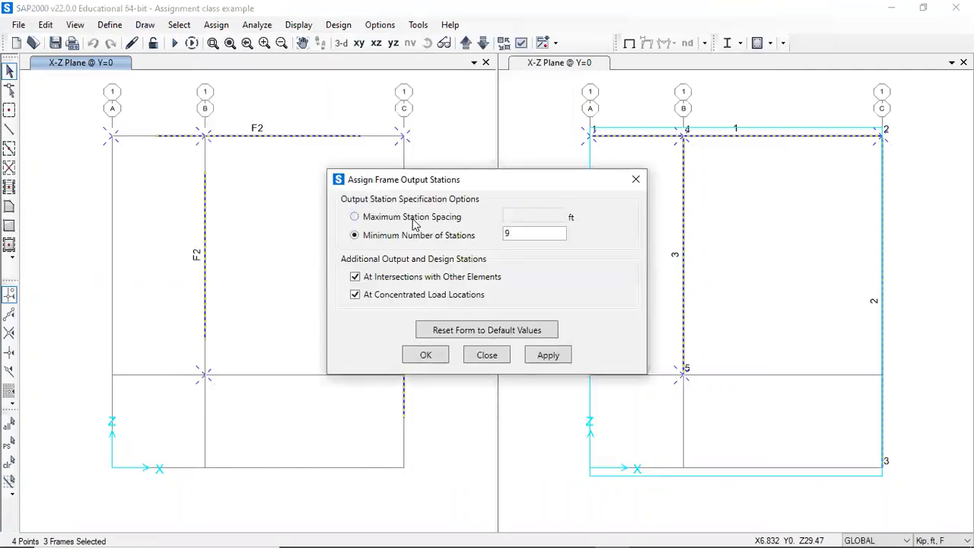
{"action": "left_click_drag", "start_coordinate": [511, 212], "coordinate": [466, 219]}
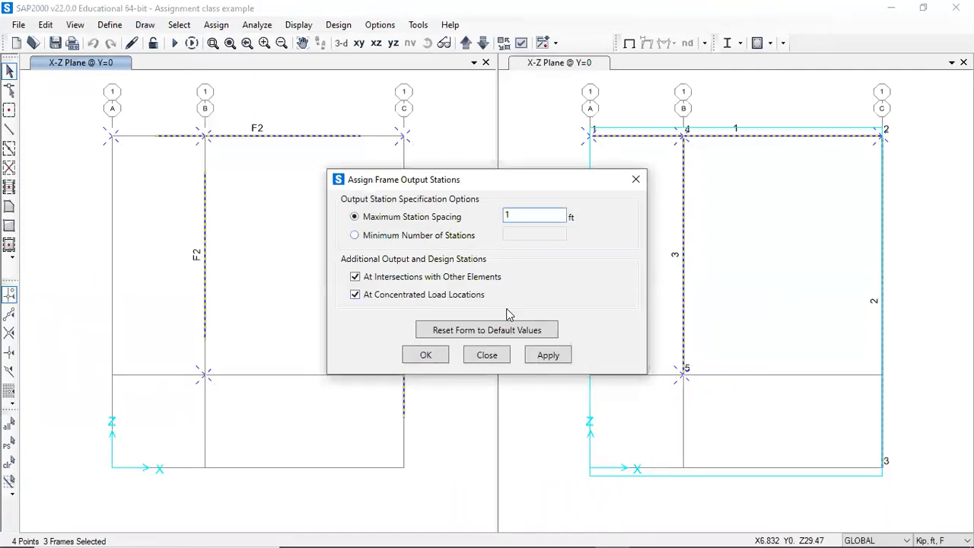
{"action": "left_click", "coordinate": [548, 356]}
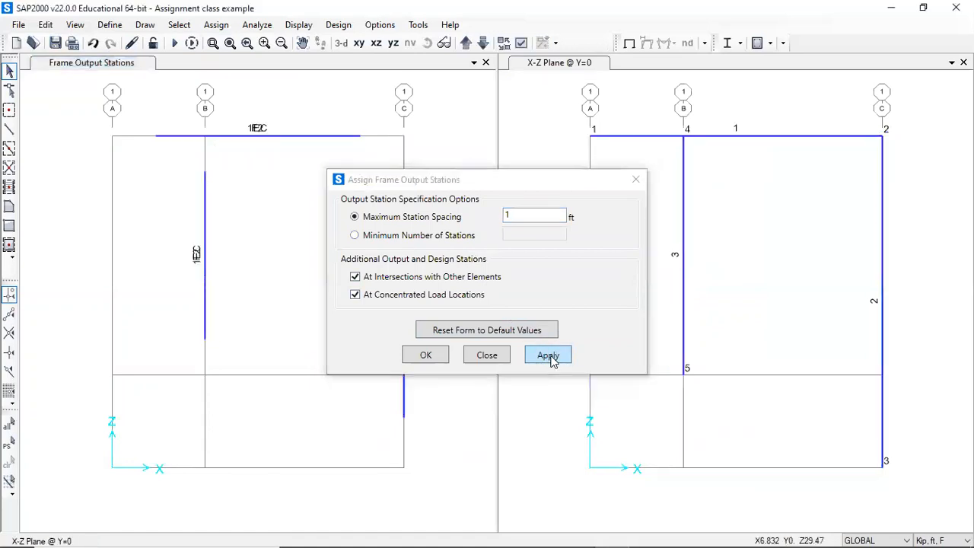
{"action": "left_click", "coordinate": [426, 356]}
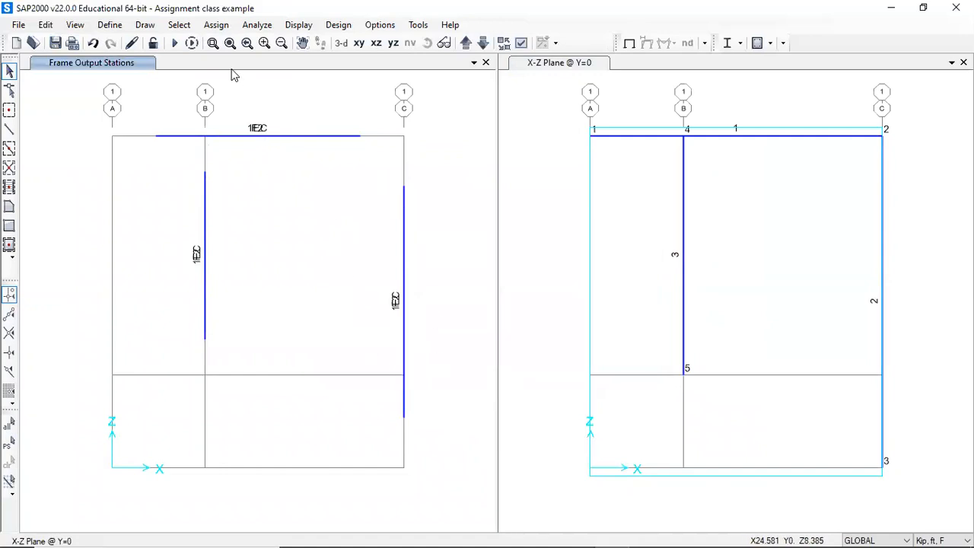
- Rerun the analysis for the 1.2DL+1.6LL+0.5W load case
{"action": "left_click", "coordinate": [174, 43]}
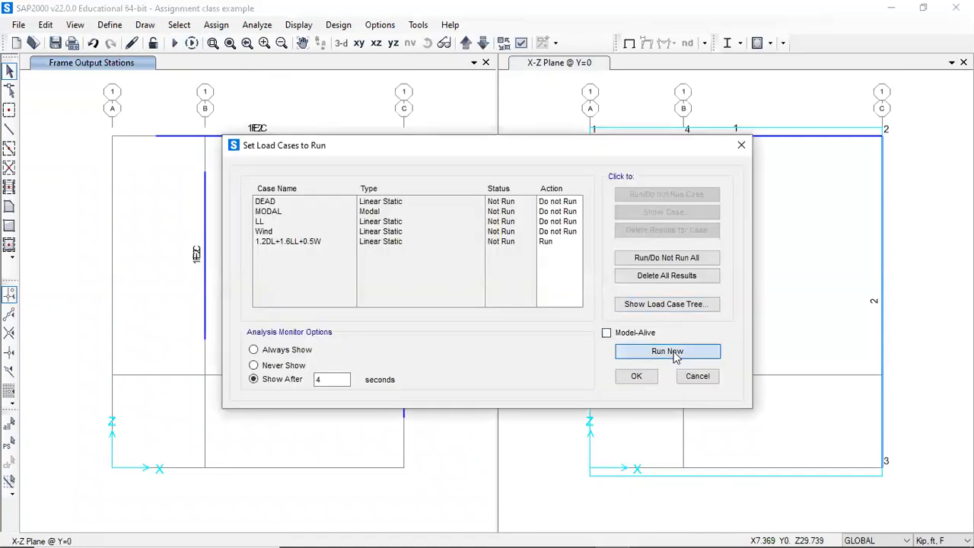
{"action": "left_click", "coordinate": [674, 352]}
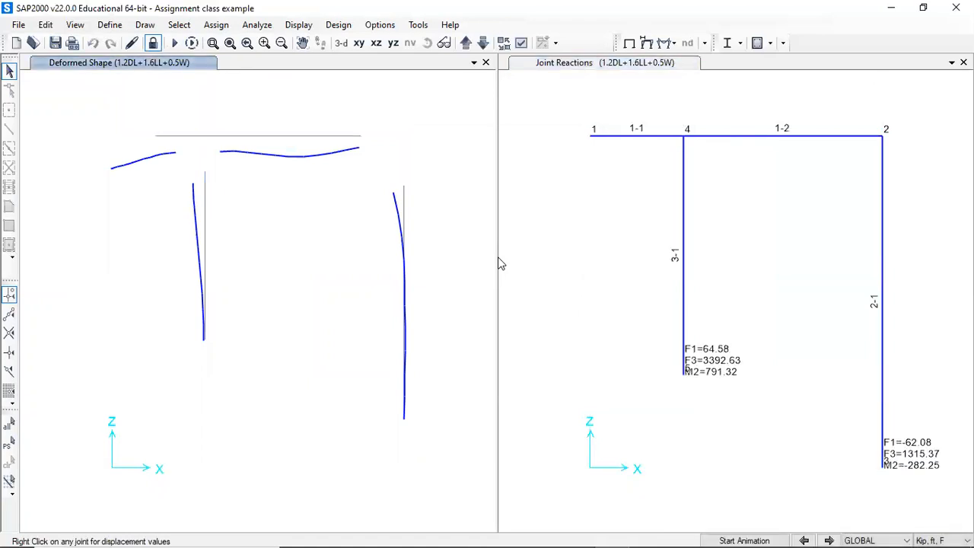
- Open the Element Forces - Frames table with the refined stations, review it and close it
{"action": "key", "text": "ctrl+t"}
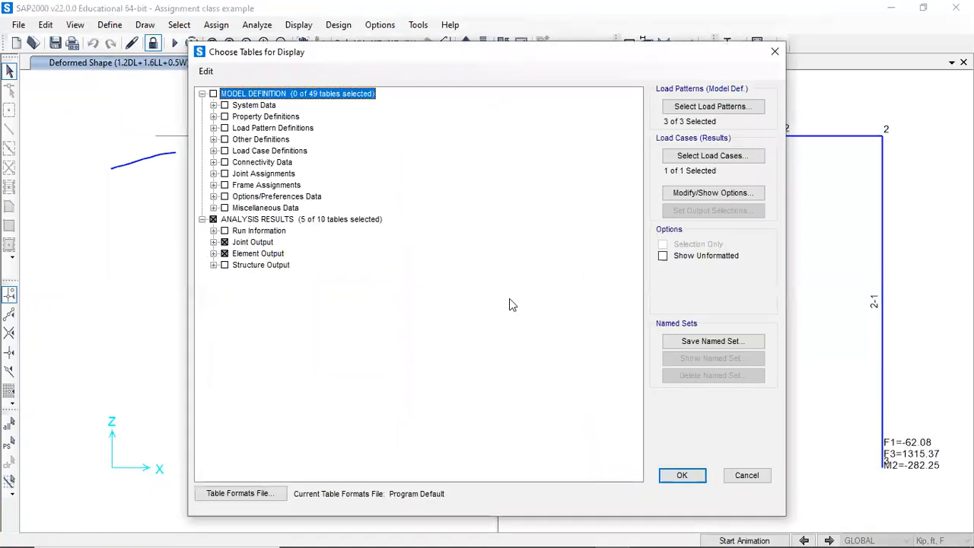
{"action": "left_click", "coordinate": [683, 475]}
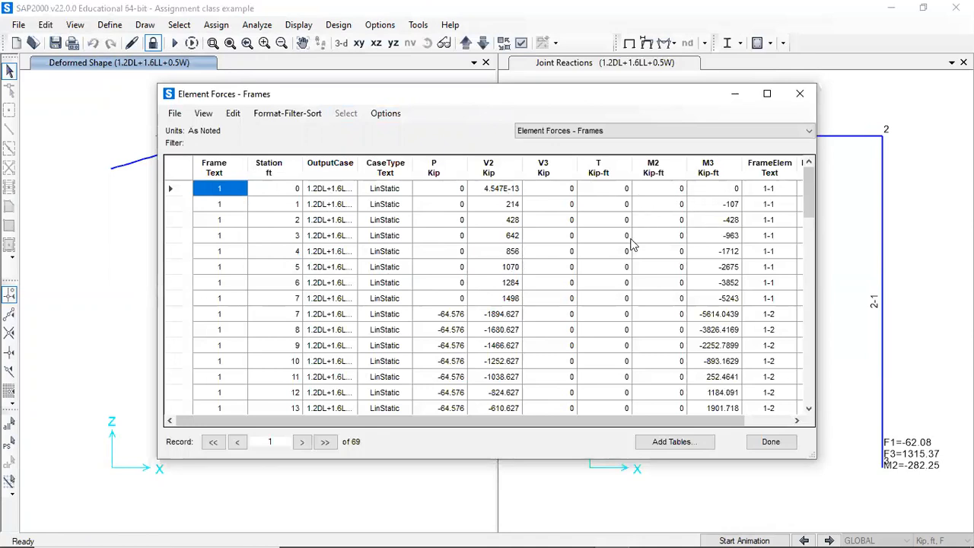
{"action": "scroll", "coordinate": [631, 256], "scroll_direction": "down", "scroll_amount": 1}
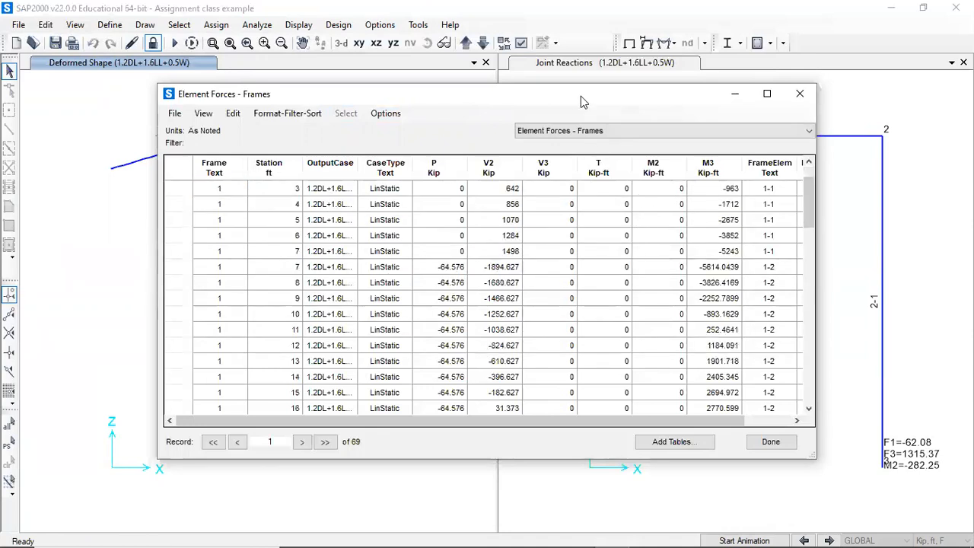
{"action": "left_click_drag", "start_coordinate": [381, 93], "coordinate": [140, 158]}
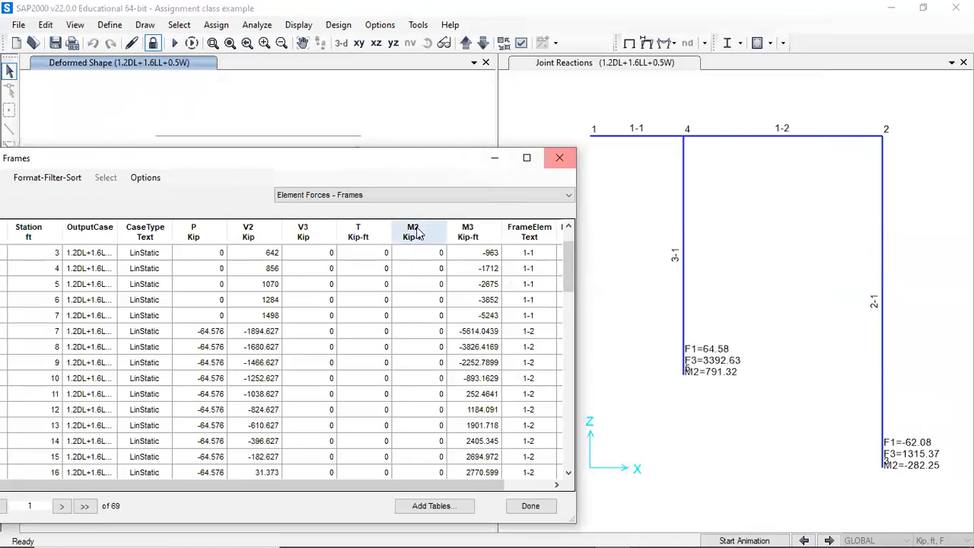
{"action": "left_click", "coordinate": [559, 157]}
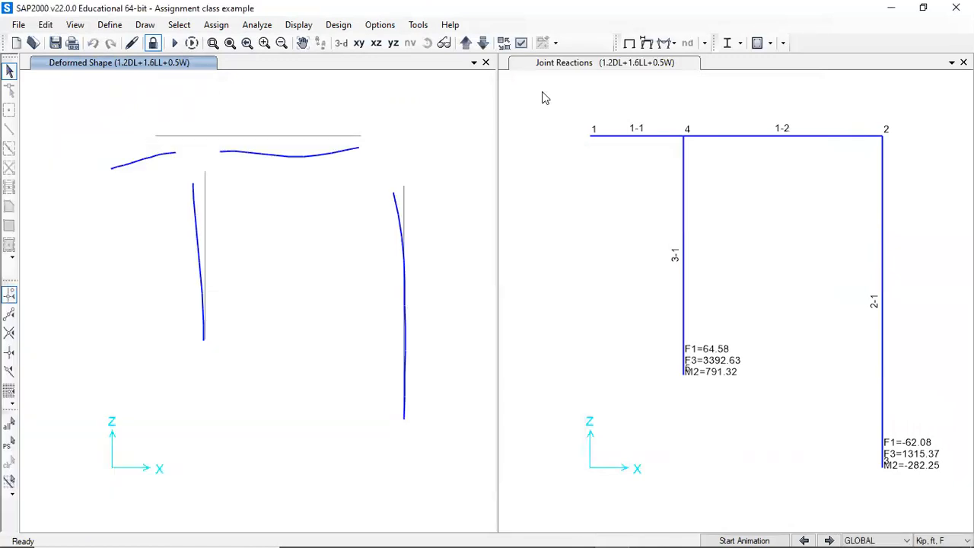
- Display the Moment 3-3 diagram for 1.2DL+1.6LL+0.5W with values shown in the left window
{"action": "left_click", "coordinate": [685, 43]}
{"action": "left_click", "coordinate": [690, 92]}
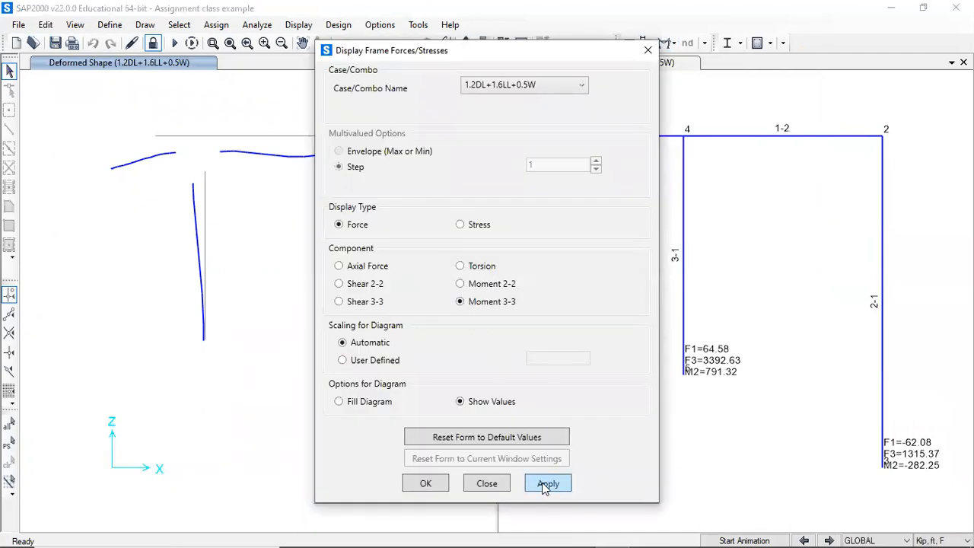
{"action": "left_click", "coordinate": [547, 485]}
{"action": "left_click_drag", "start_coordinate": [511, 58], "coordinate": [697, 91]}
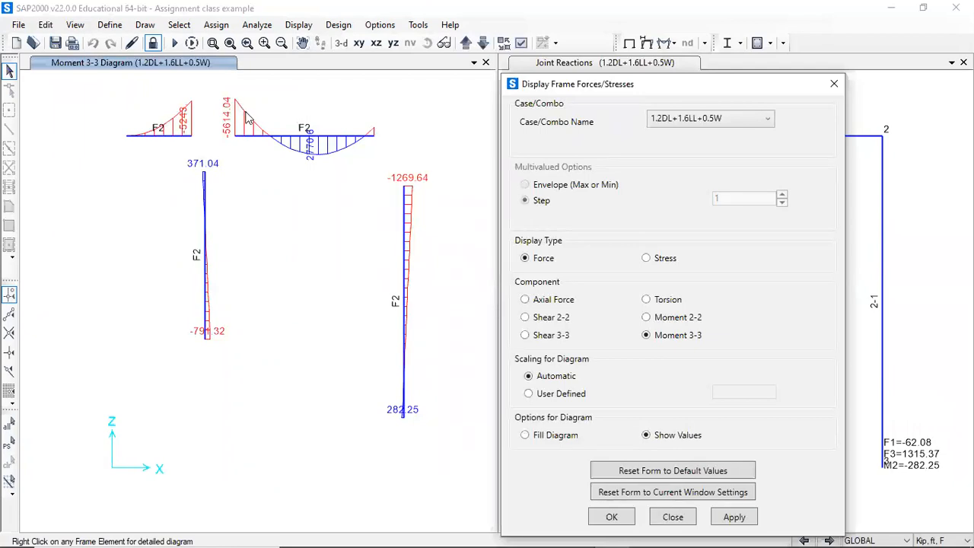
- Inspect moment values along the right beam span in the diagram and close the display dialog
{"action": "left_click", "coordinate": [296, 155]}
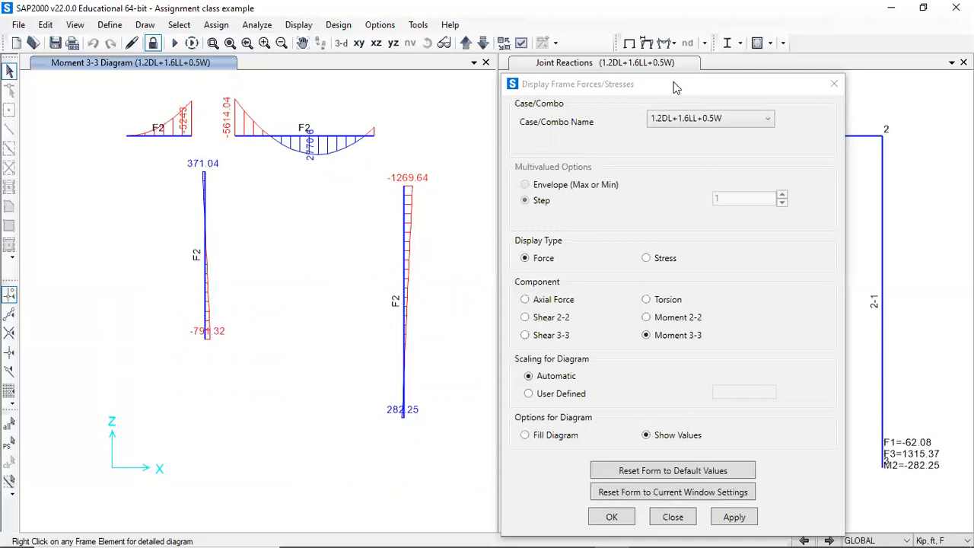
{"action": "left_click_drag", "start_coordinate": [671, 83], "coordinate": [534, 10]}
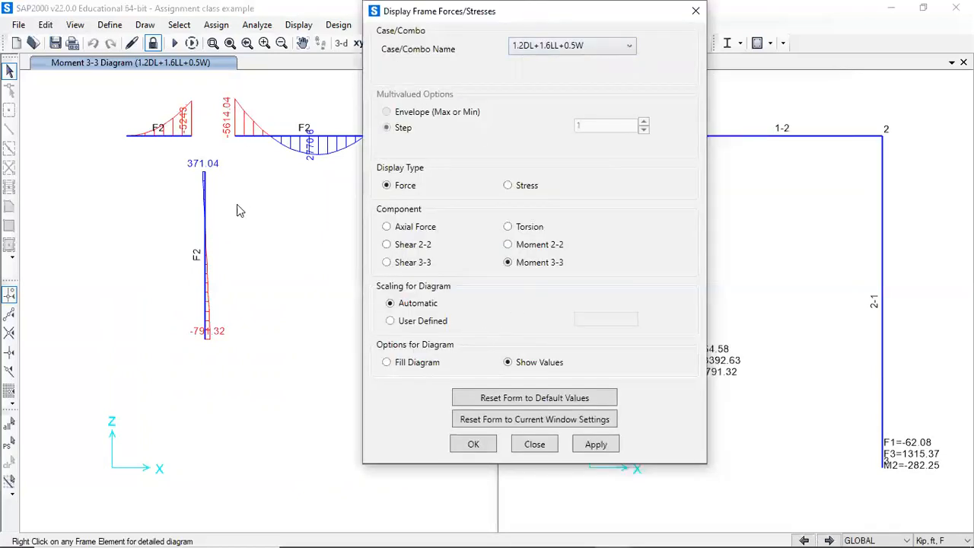
{"action": "left_click_drag", "start_coordinate": [509, 20], "coordinate": [637, 69]}
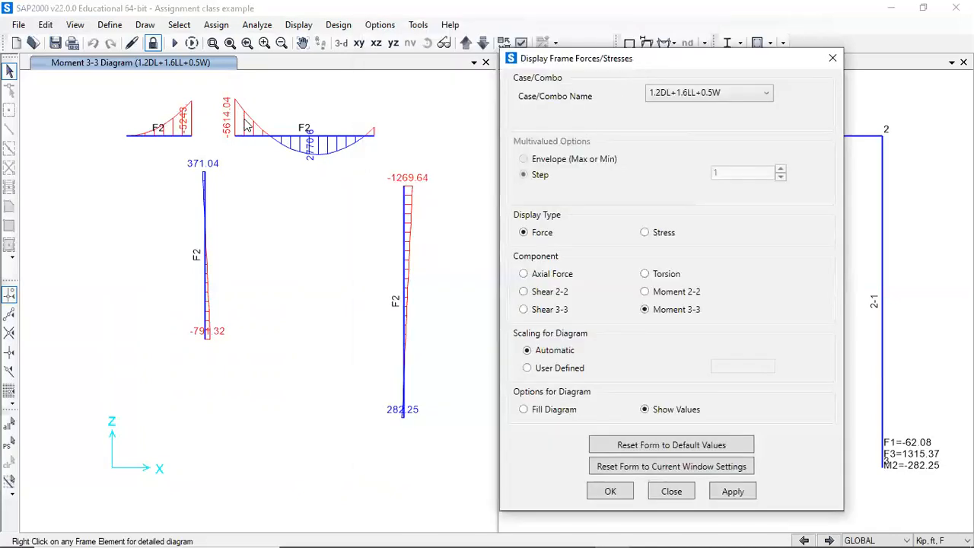
{"action": "mouse_move", "coordinate": [246, 140]}
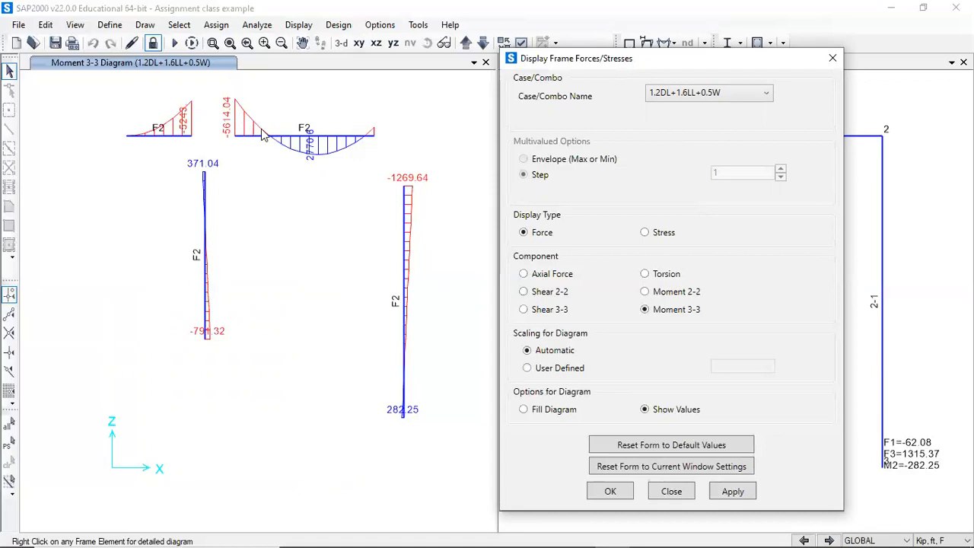
{"action": "mouse_move", "coordinate": [363, 144]}
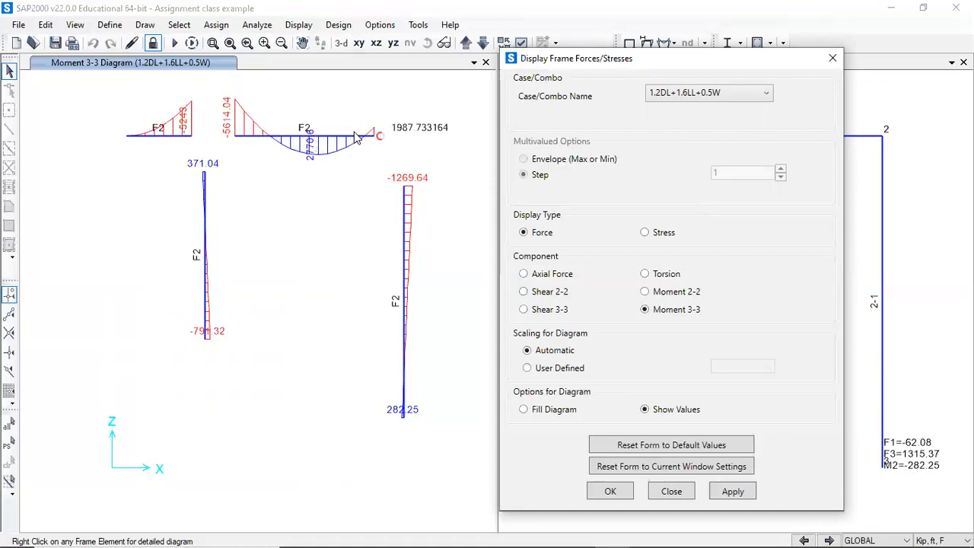
{"action": "right_click", "coordinate": [354, 143]}
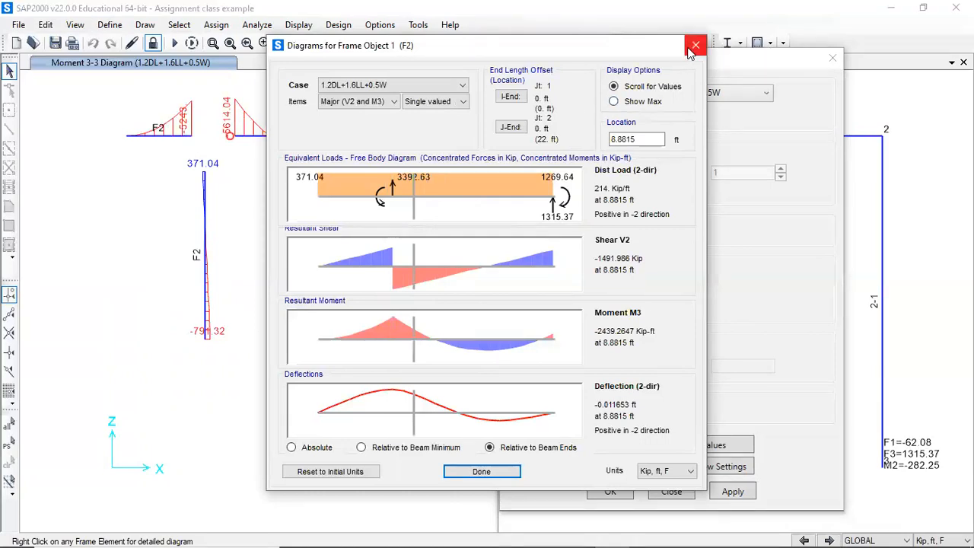
{"action": "left_click", "coordinate": [831, 60]}
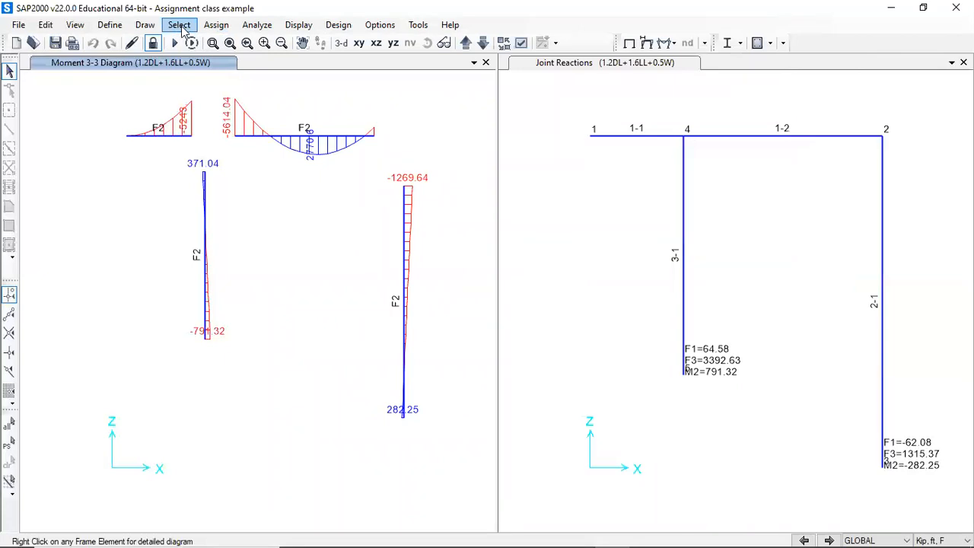
{"action": "left_click", "coordinate": [216, 24]}
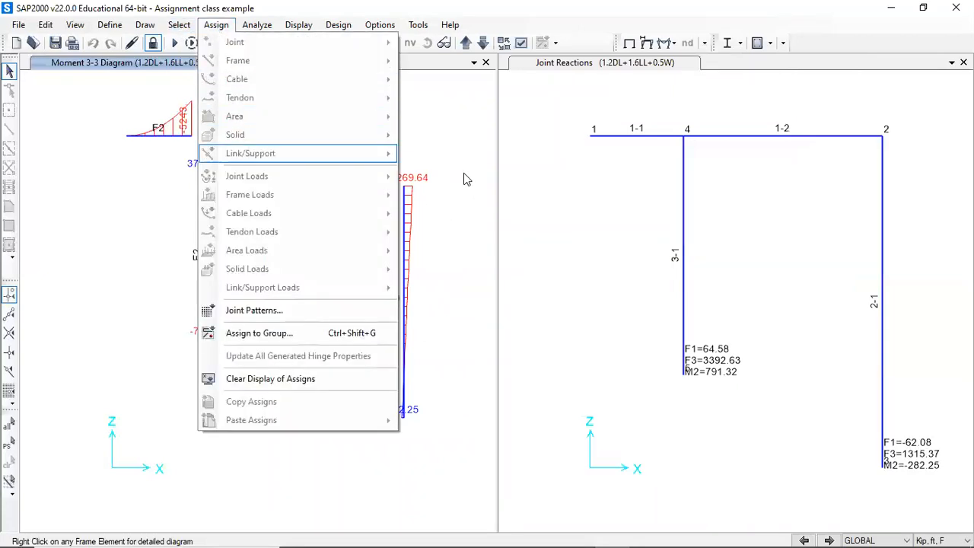
{"action": "left_click", "coordinate": [438, 159]}
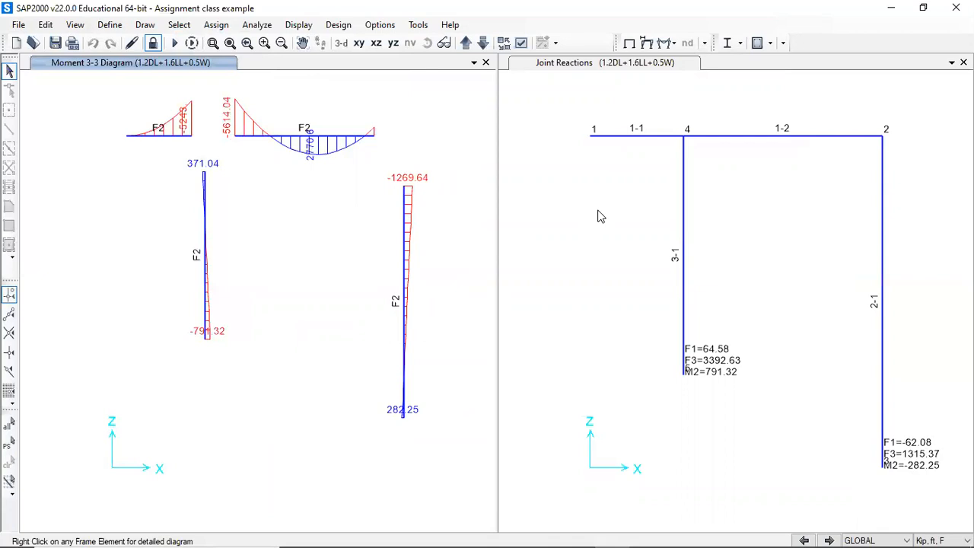
{"action": "key", "text": "alt"}
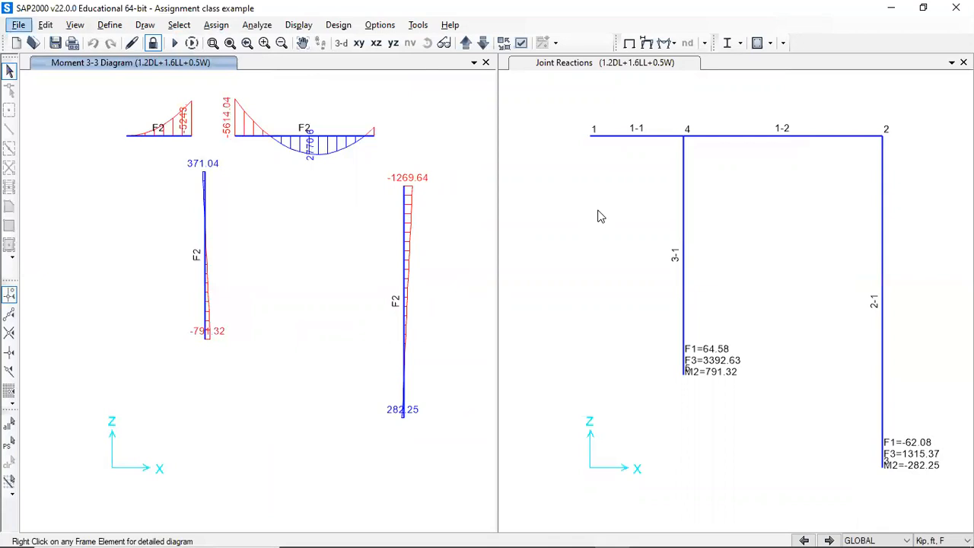